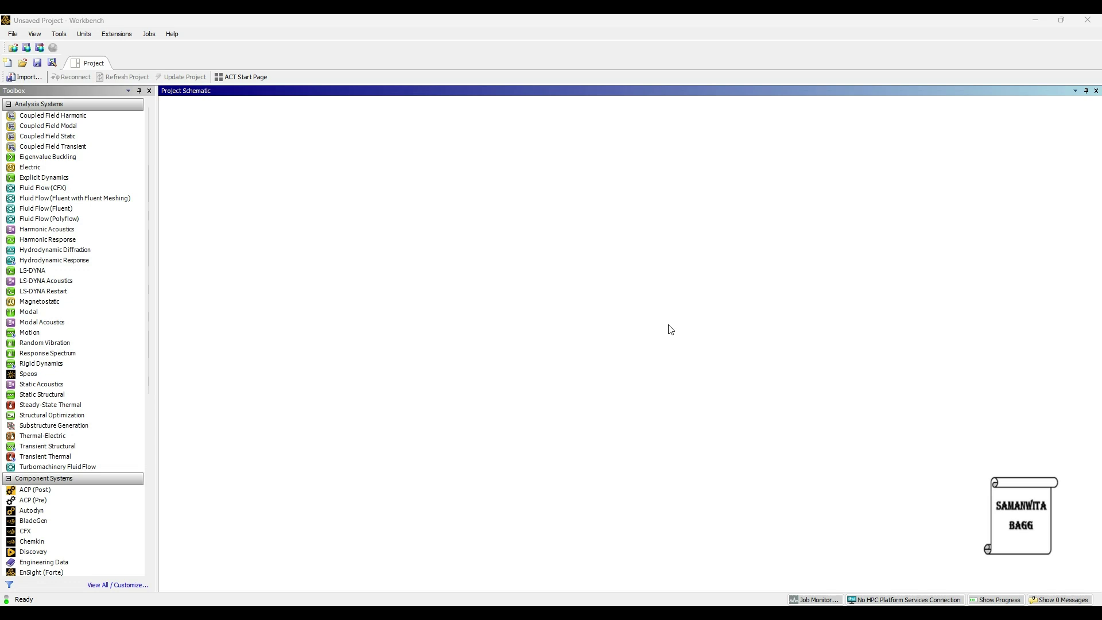
Add a Fluid Flow (Fluent) analysis system to the project and open a new DesignModeler geometry for it
double_click(40, 209)
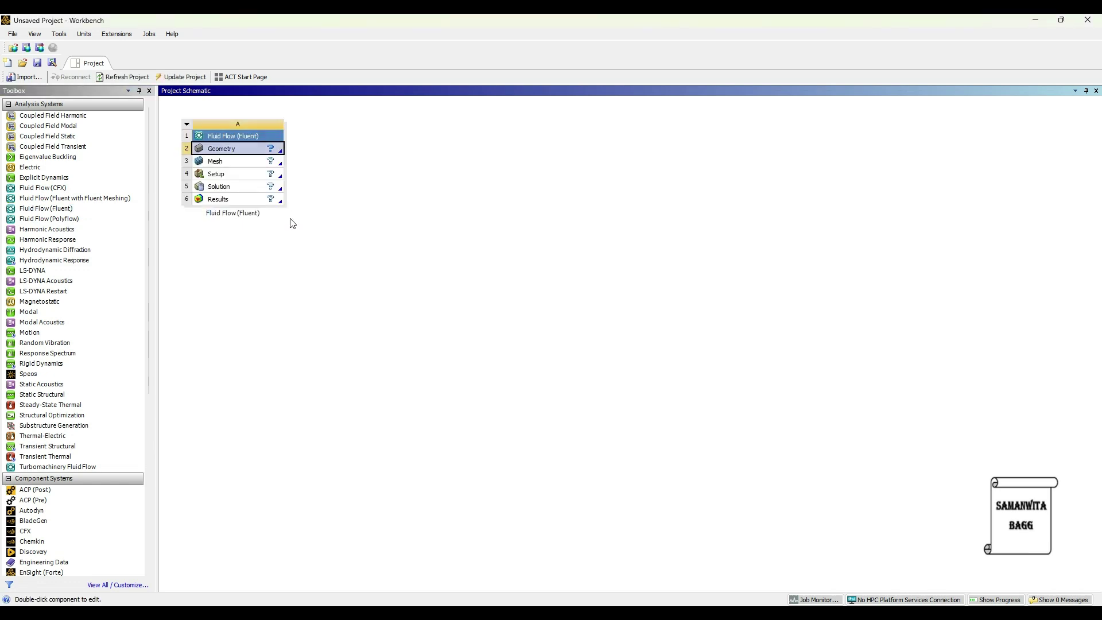
right_click(231, 150)
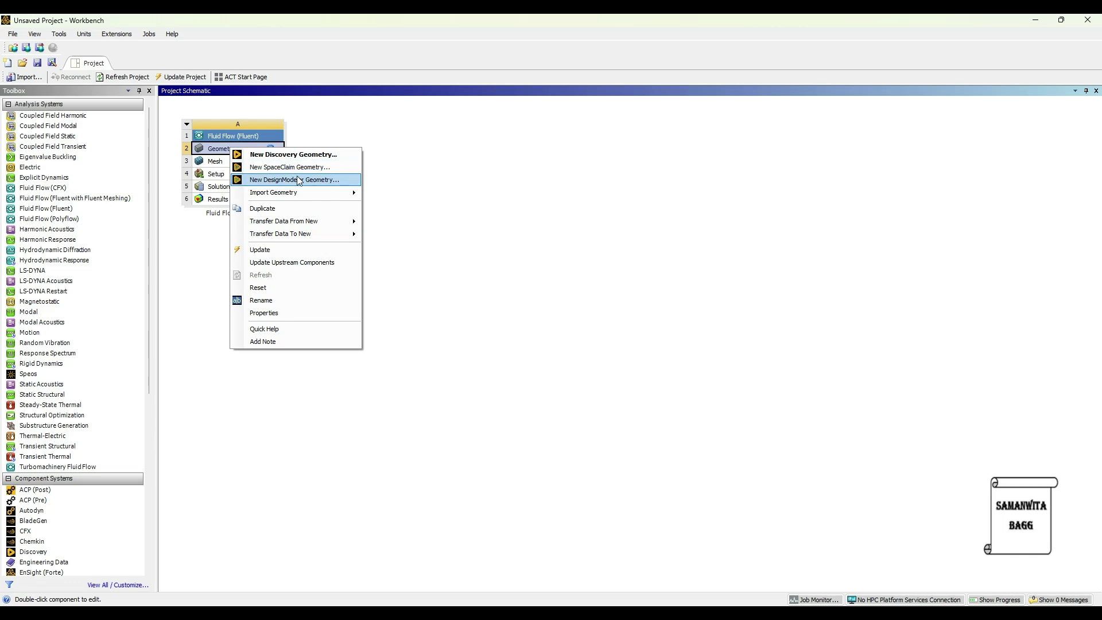
left_click(299, 181)
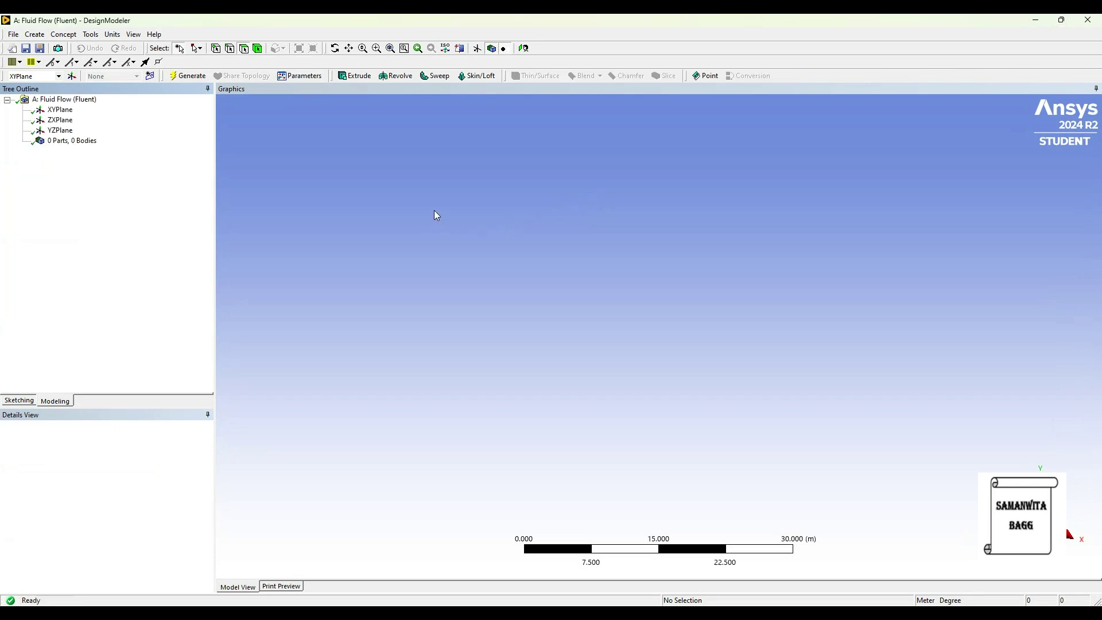
Set the length unit to millimetres and orient the view face-on to the XYPlane
left_click(112, 35)
left_click(126, 72)
left_click(59, 110)
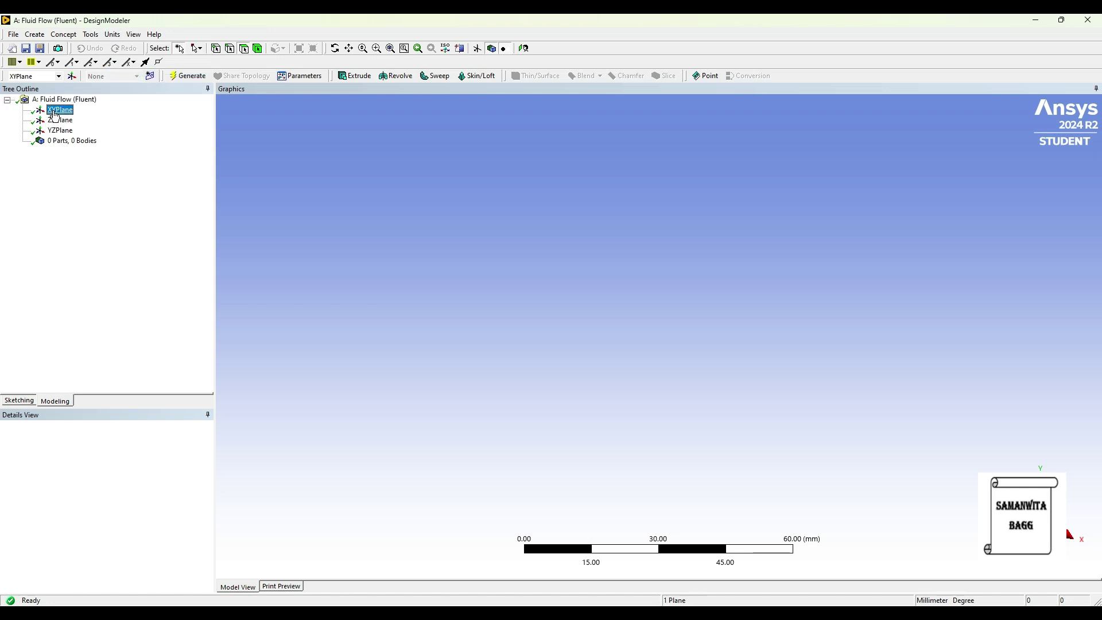
left_click(525, 49)
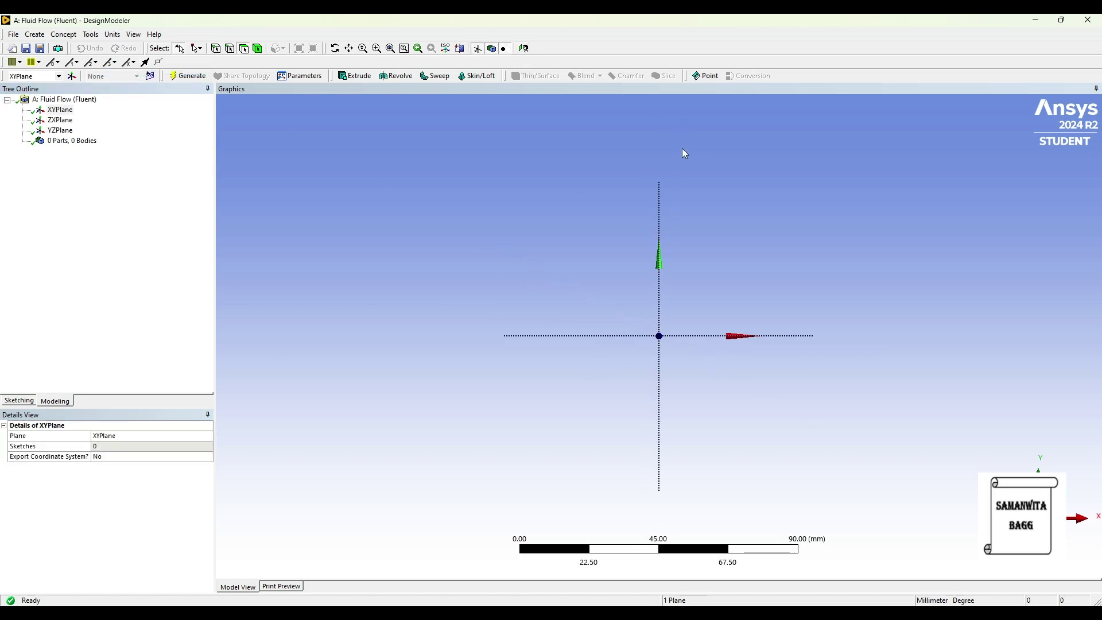
Generate construction points on the XYPlane from the Desktop coordinates file naca 4412.txt
left_click(706, 76)
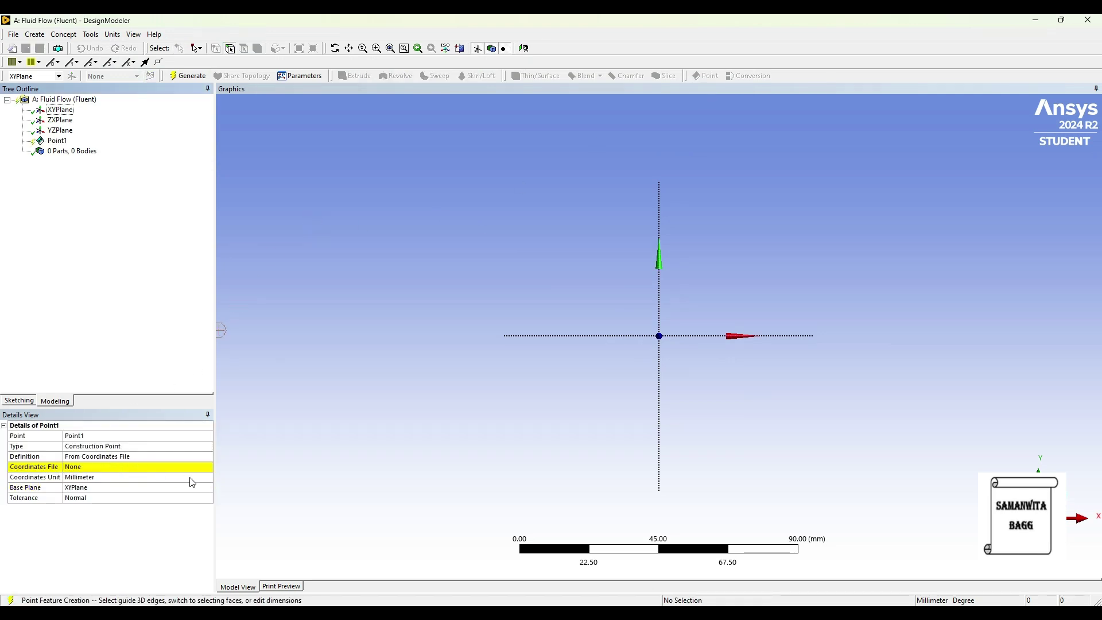
left_click(208, 467)
left_click(208, 468)
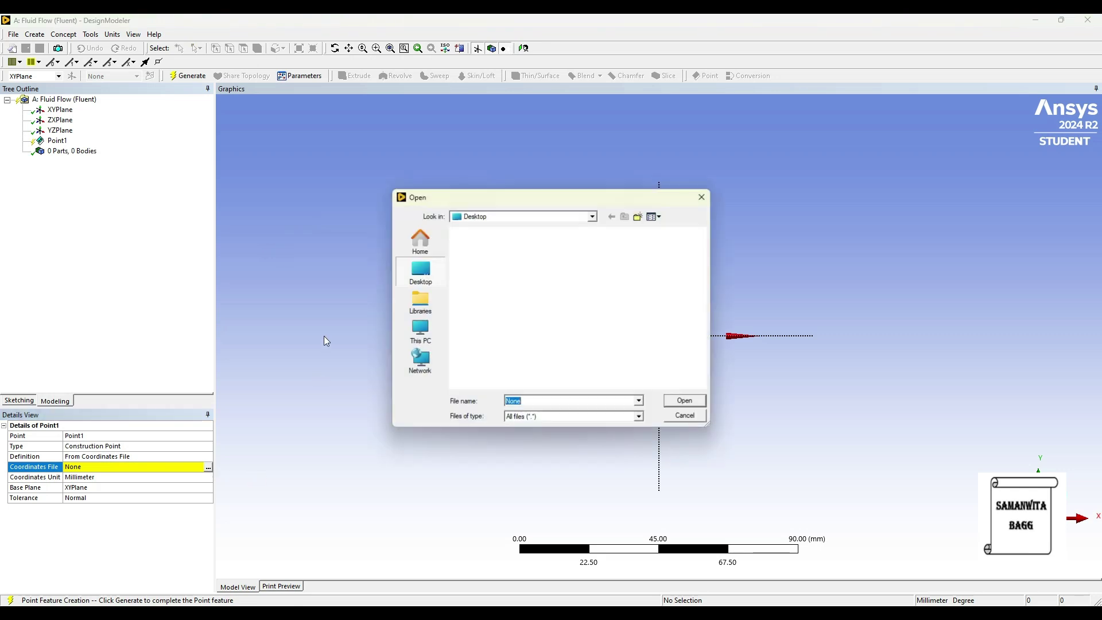
scroll(546, 315, "down", 6)
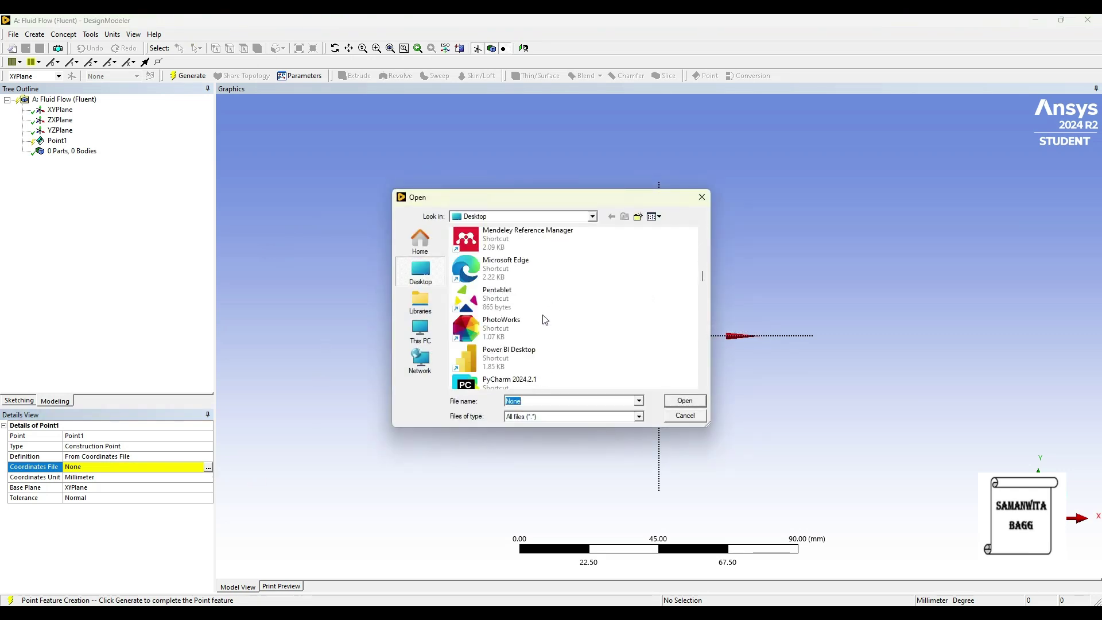
left_click(522, 305)
left_click(695, 404)
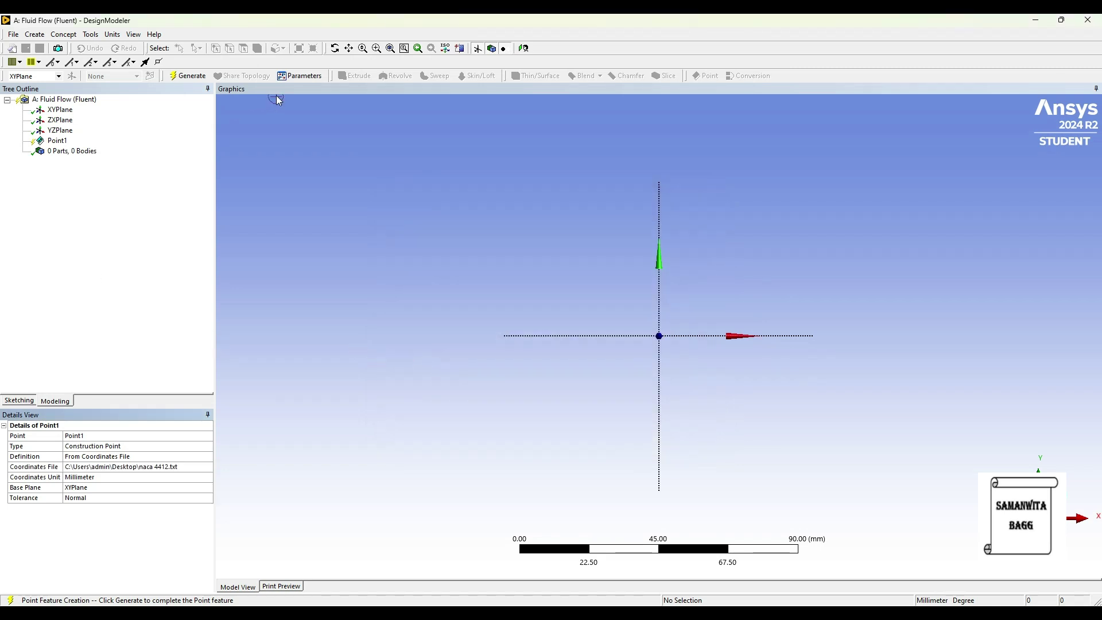
left_click(187, 75)
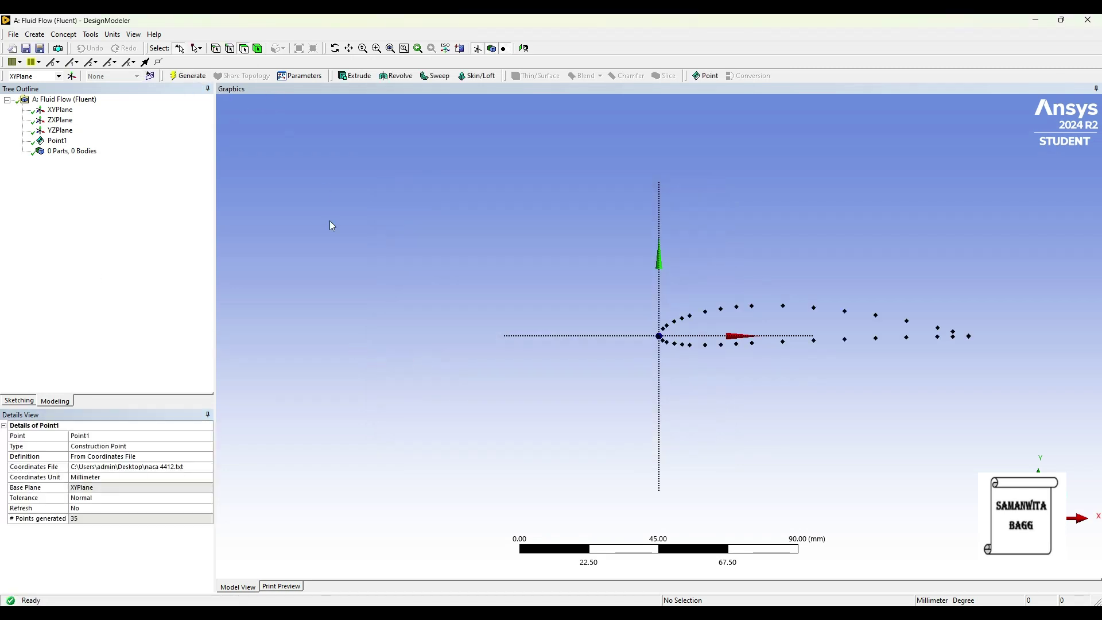
Add a 3D Curve feature and set its definition to Point Selection
left_click(64, 34)
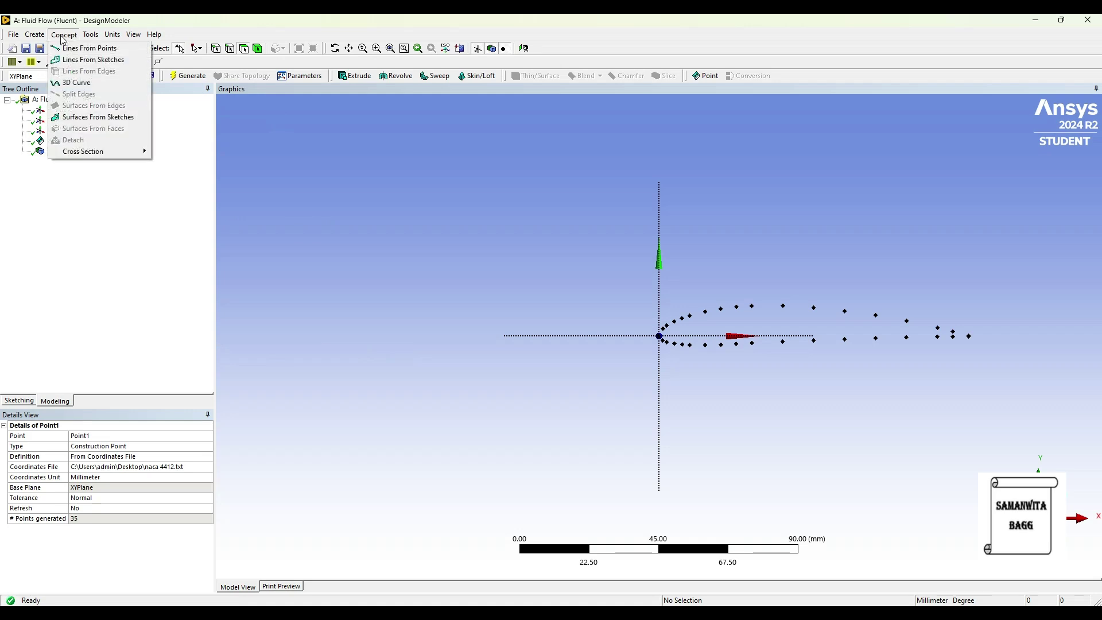
left_click(80, 82)
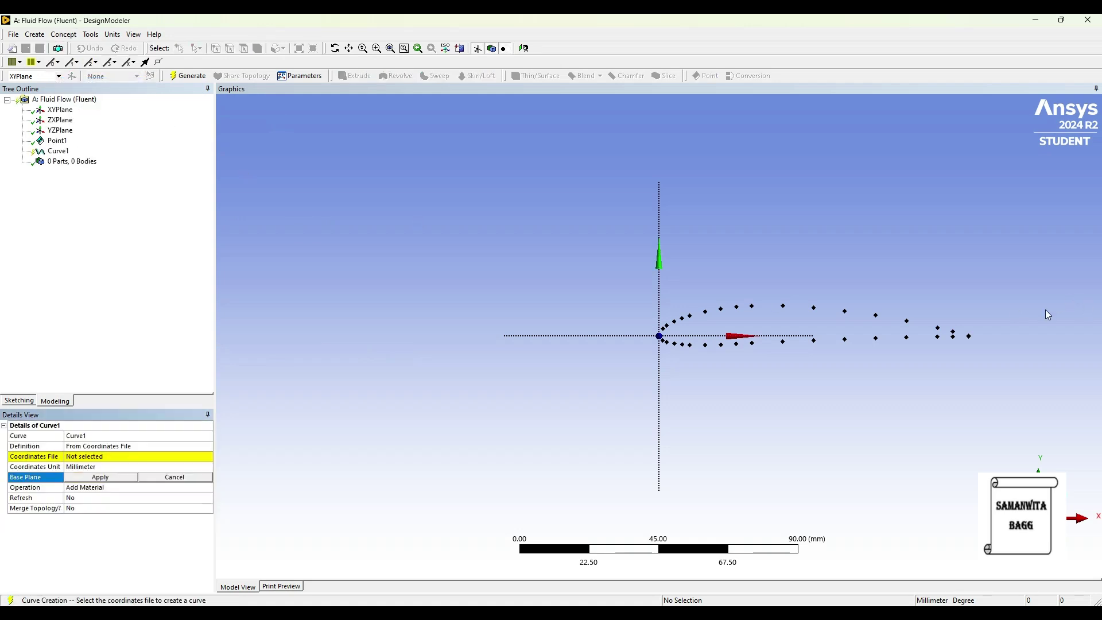
left_click(127, 459)
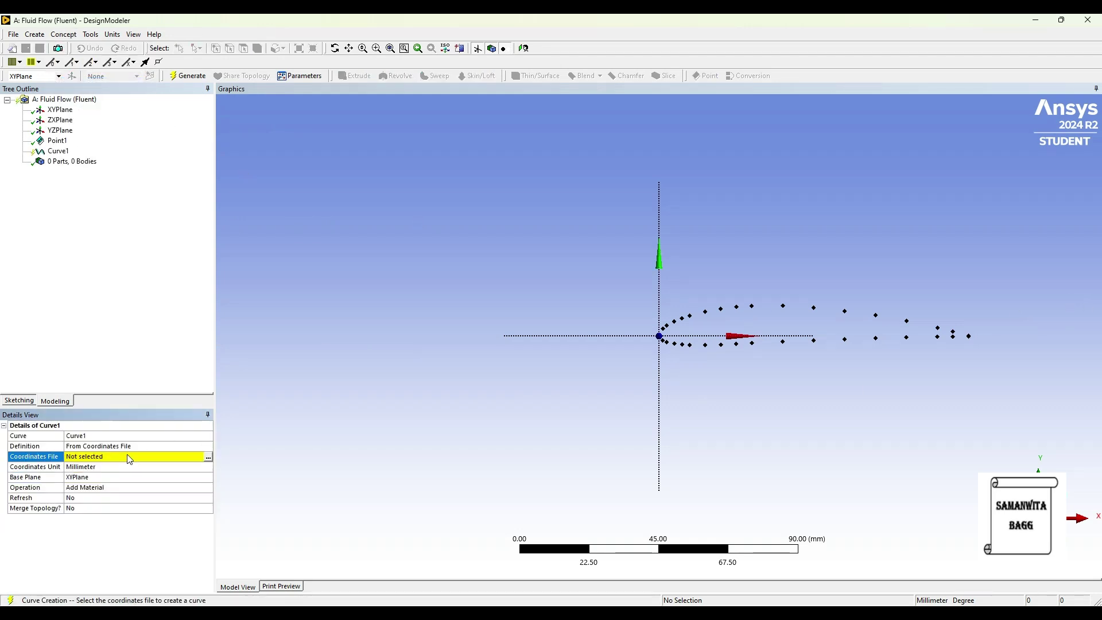
left_click(153, 446)
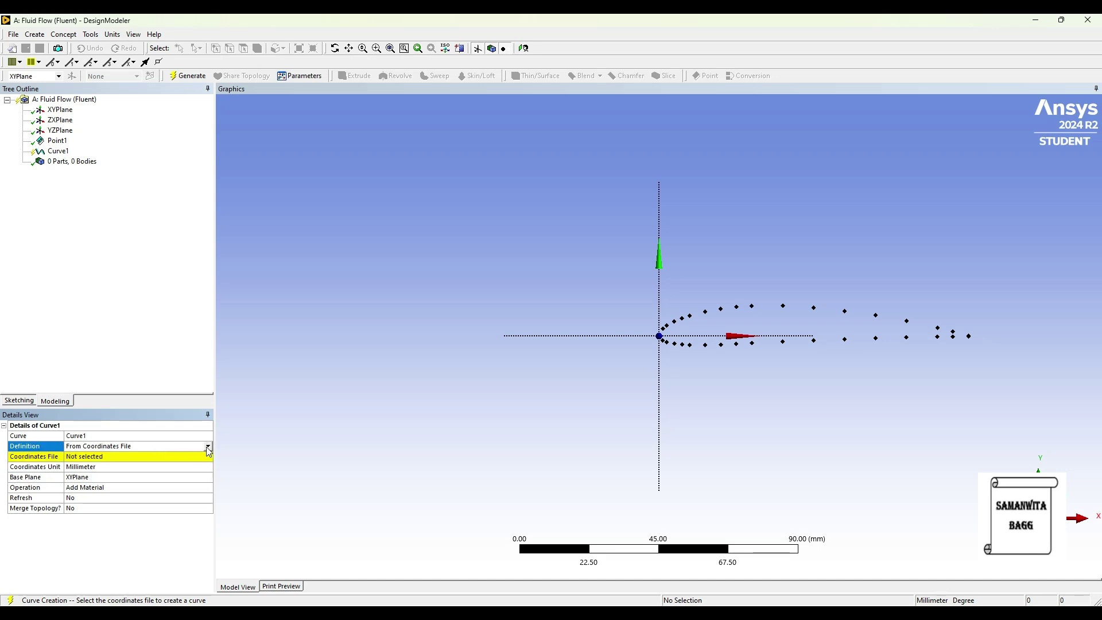
left_click(207, 447)
left_click(110, 453)
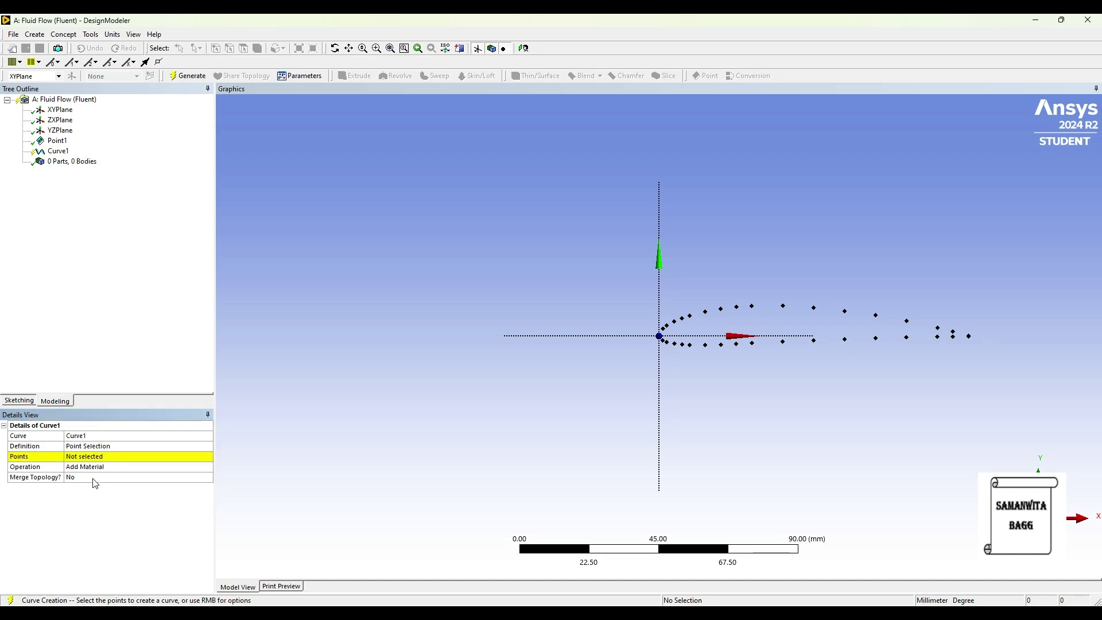
Generate the curve through the airfoil points, from the trailing edge over the upper surface and around the nose to the last lower-surface point
left_click(81, 457)
scroll(908, 382, "up", 2)
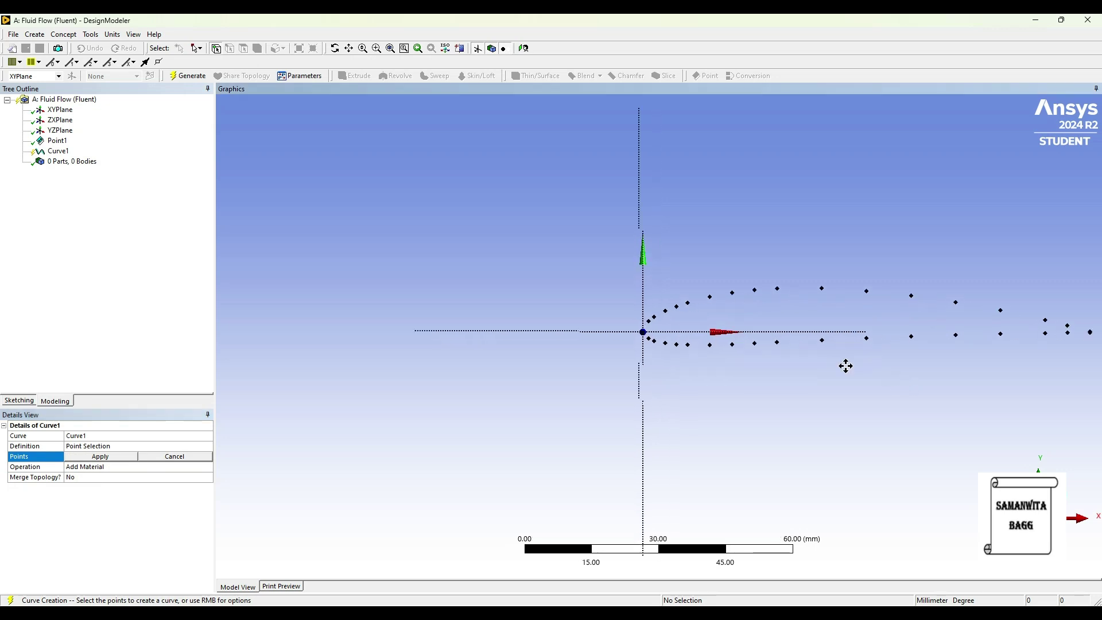
middle_click_drag(847, 366, 643, 359, "ctrl")
scroll(642, 359, "up", 1)
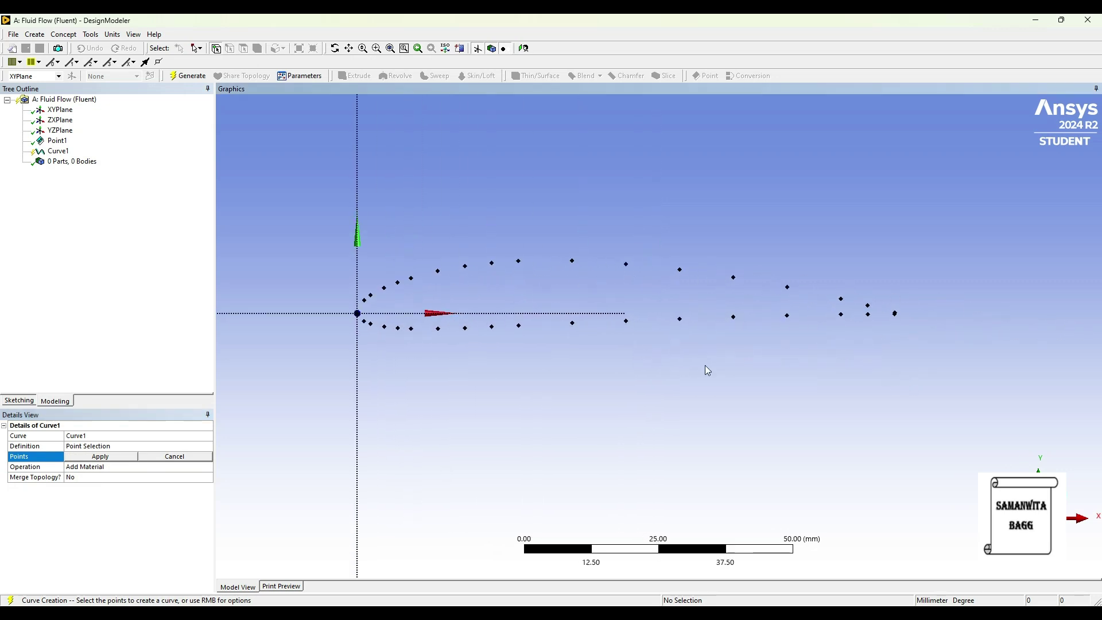
left_click(896, 314)
left_click(868, 306, "ctrl")
left_click(842, 299, "ctrl")
left_click(787, 287, "ctrl")
left_click(734, 278, "ctrl")
left_click(626, 264, "ctrl")
left_click(572, 261, "ctrl")
left_click(734, 317, "ctrl")
left_click(787, 315, "ctrl")
left_click(841, 314, "ctrl")
left_click(868, 314, "ctrl")
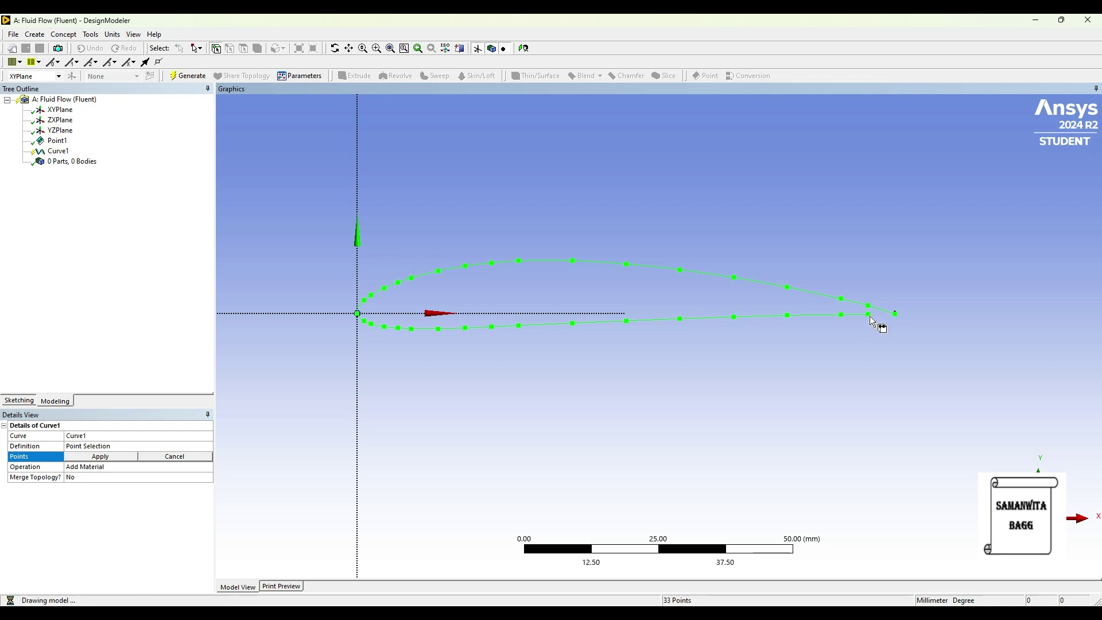
left_click(100, 457)
left_click(185, 76)
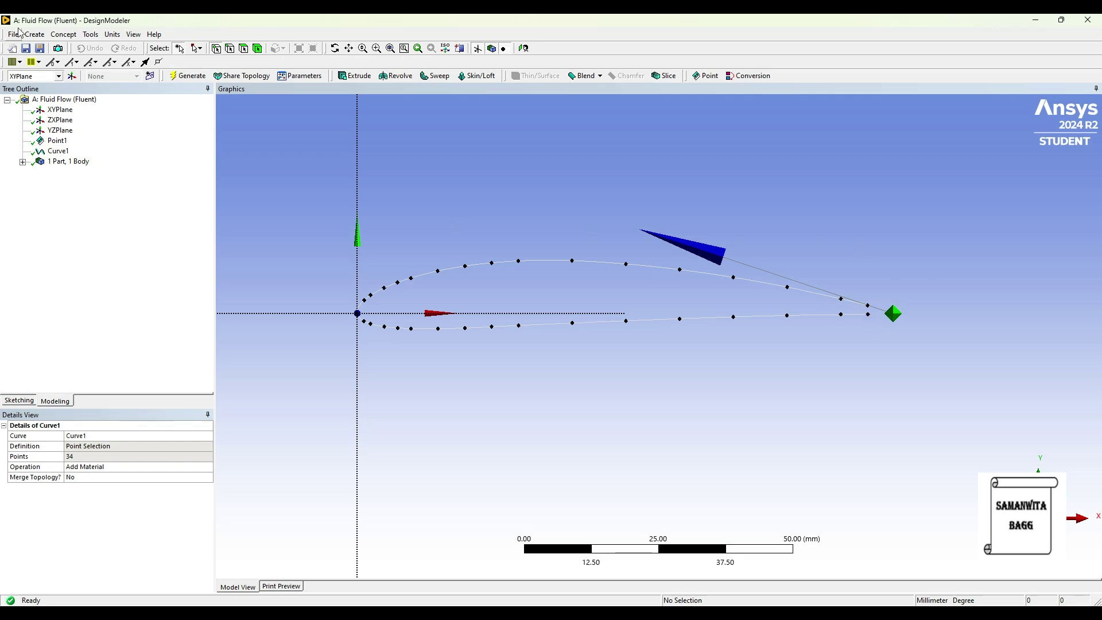
Close the airfoil with a line from points joining the last lower-surface point to the trailing-edge point
left_click(61, 35)
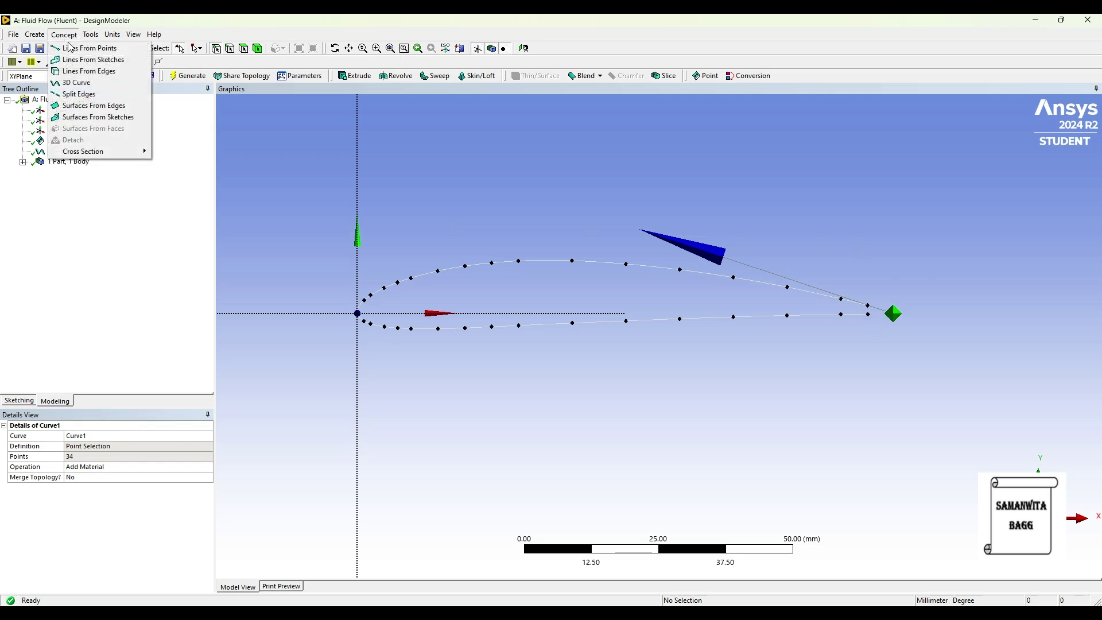
left_click(86, 49)
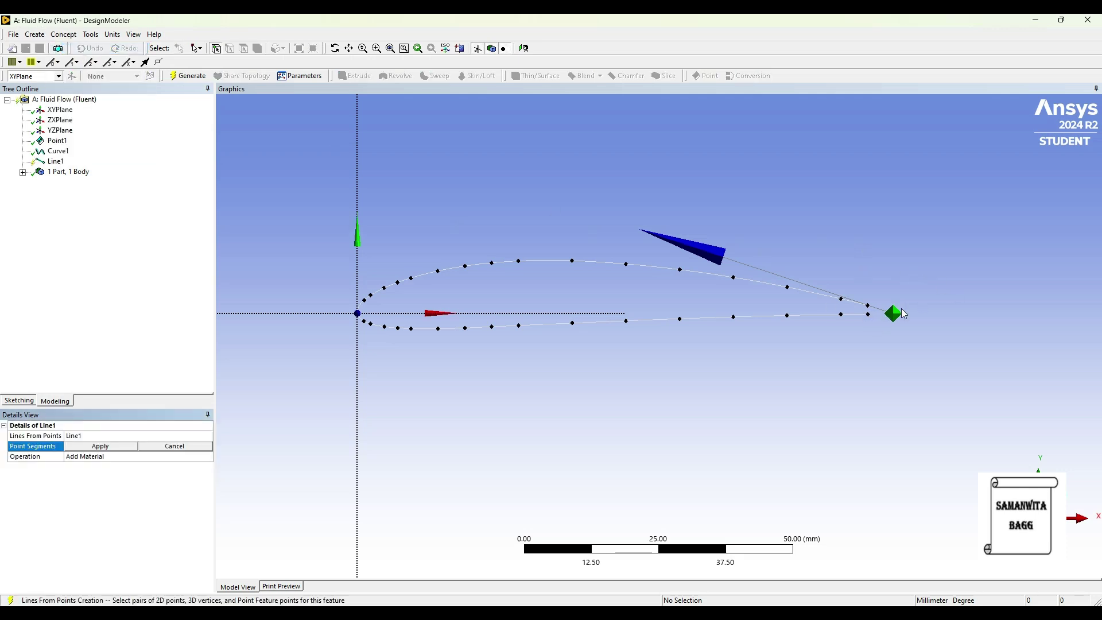
left_click(869, 315)
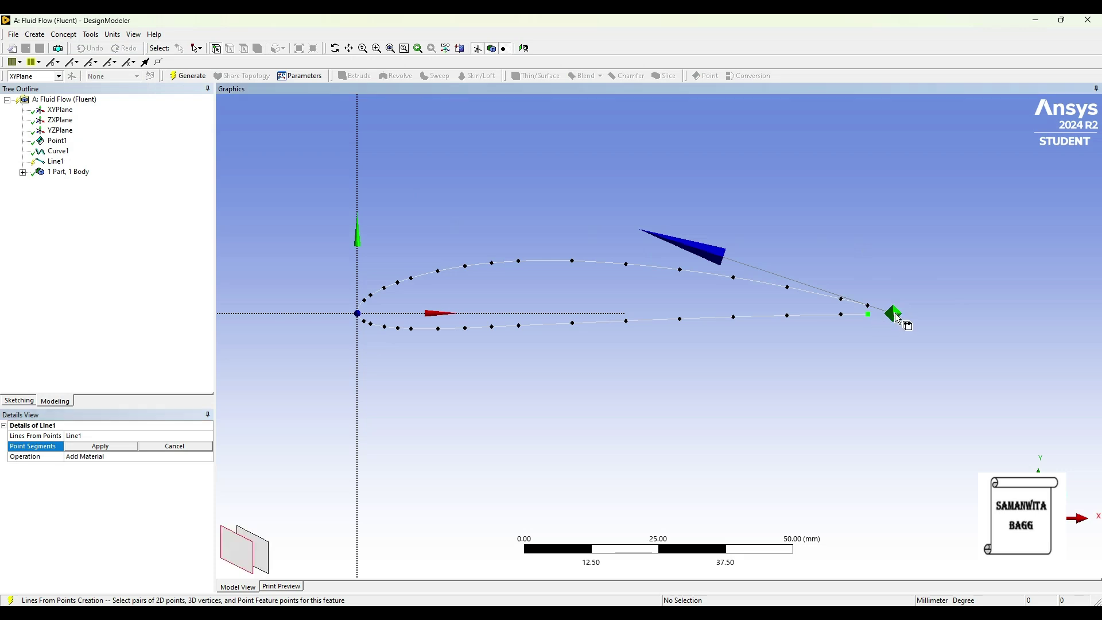
left_click(898, 317)
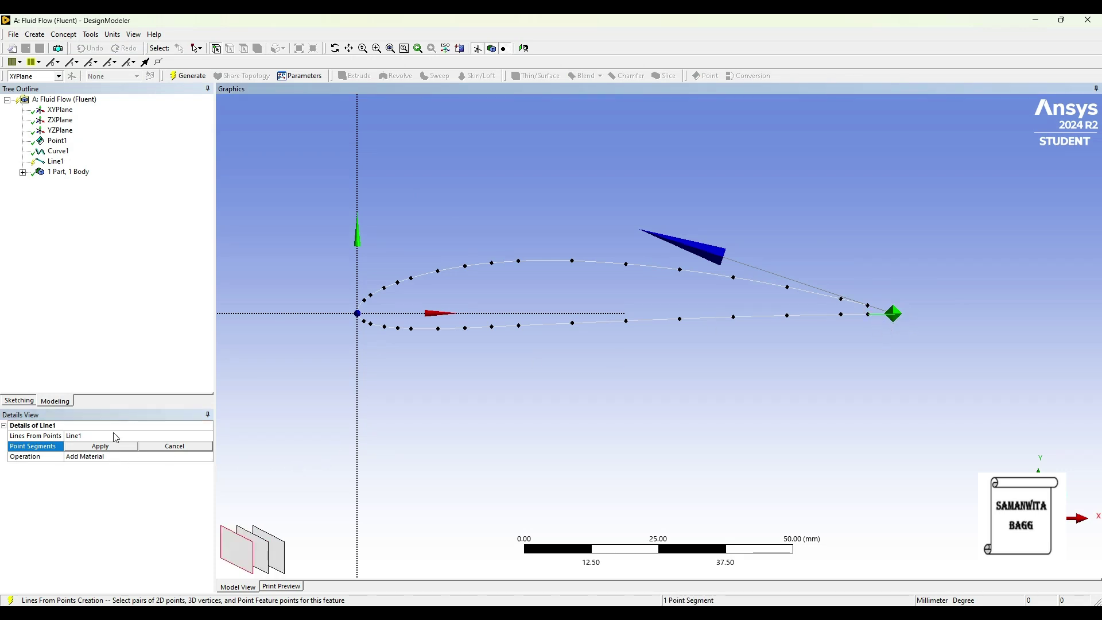
left_click(107, 449)
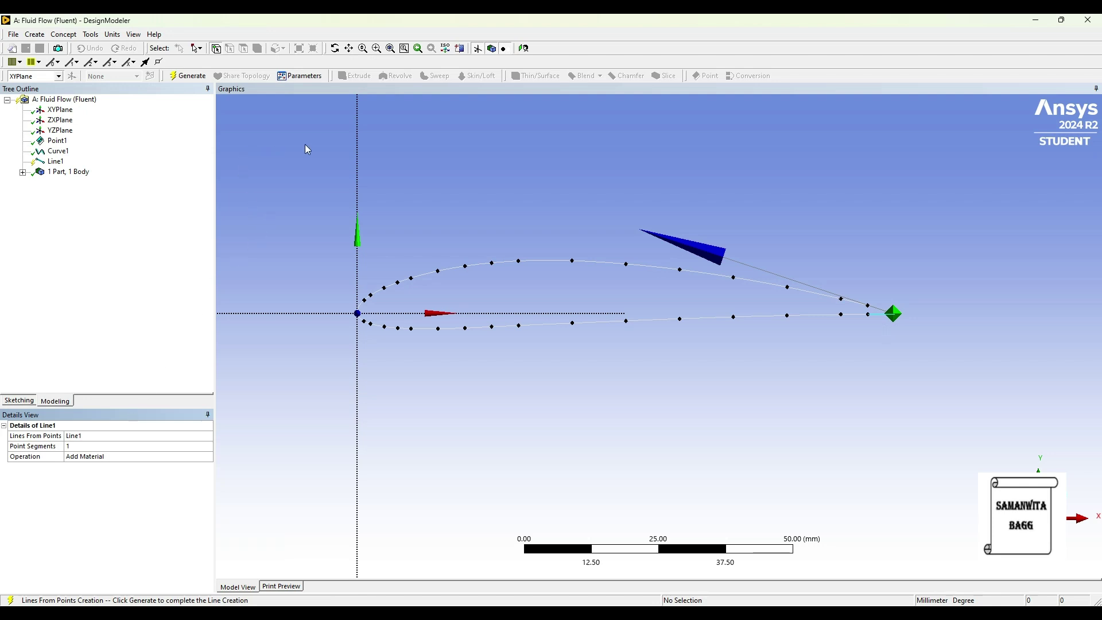
left_click(189, 76)
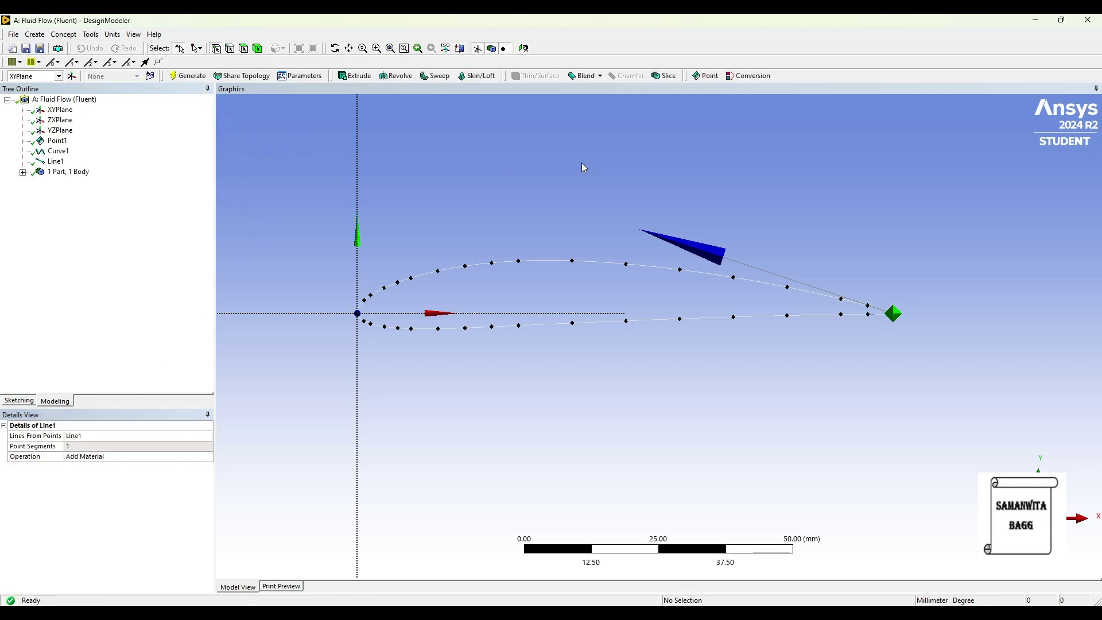
Generate a surface from the airfoil curve and closing line edges, and hide the point display
left_click(63, 34)
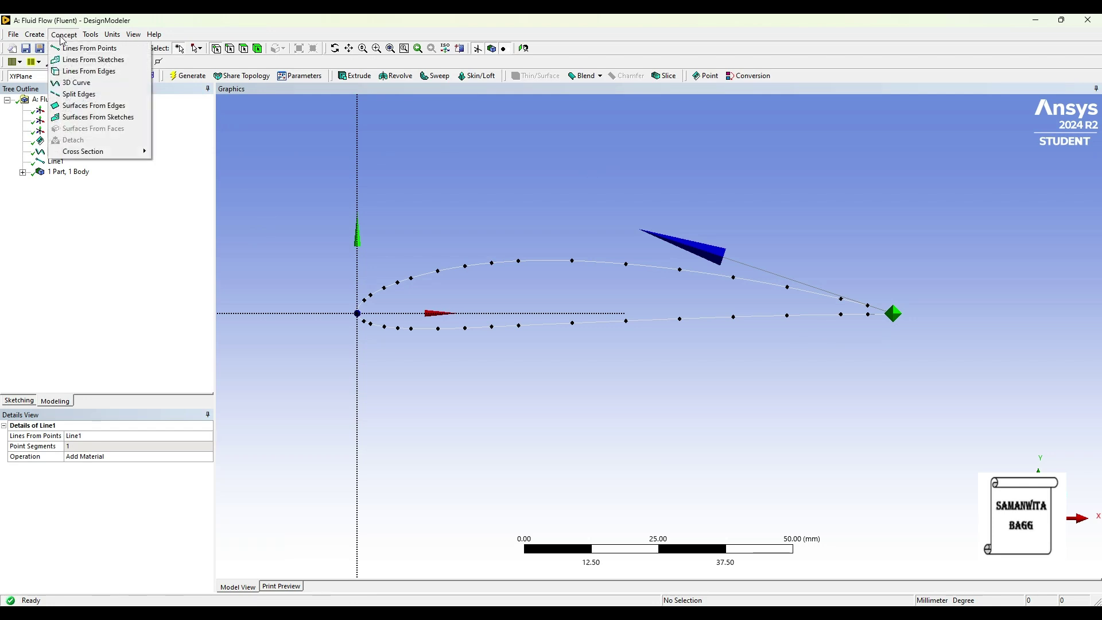
left_click(98, 106)
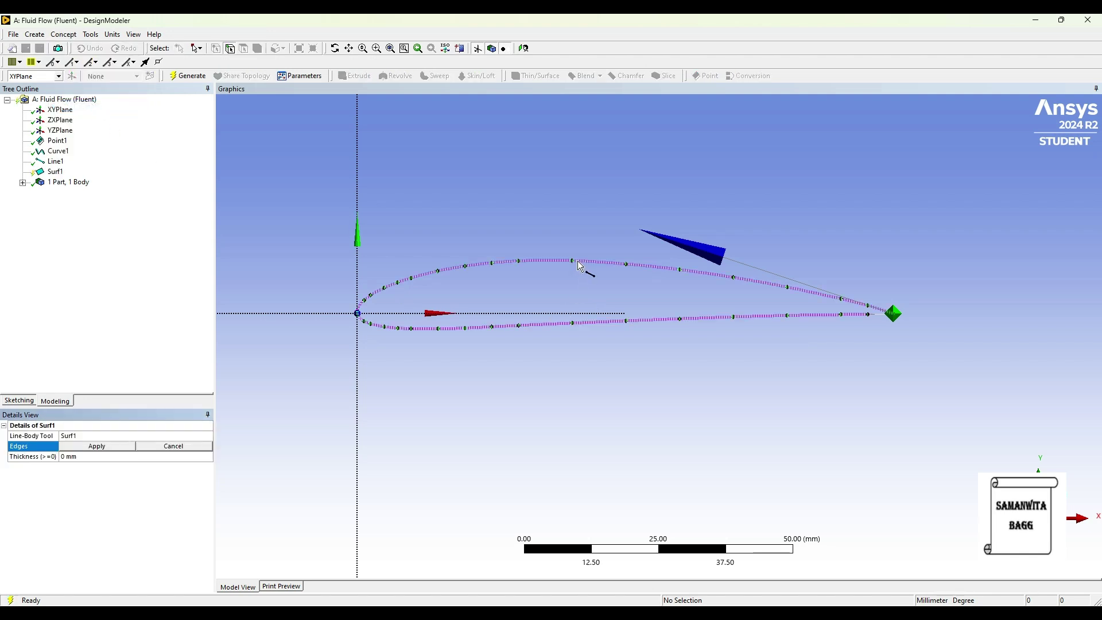
left_click(581, 263)
left_click(878, 315, "ctrl")
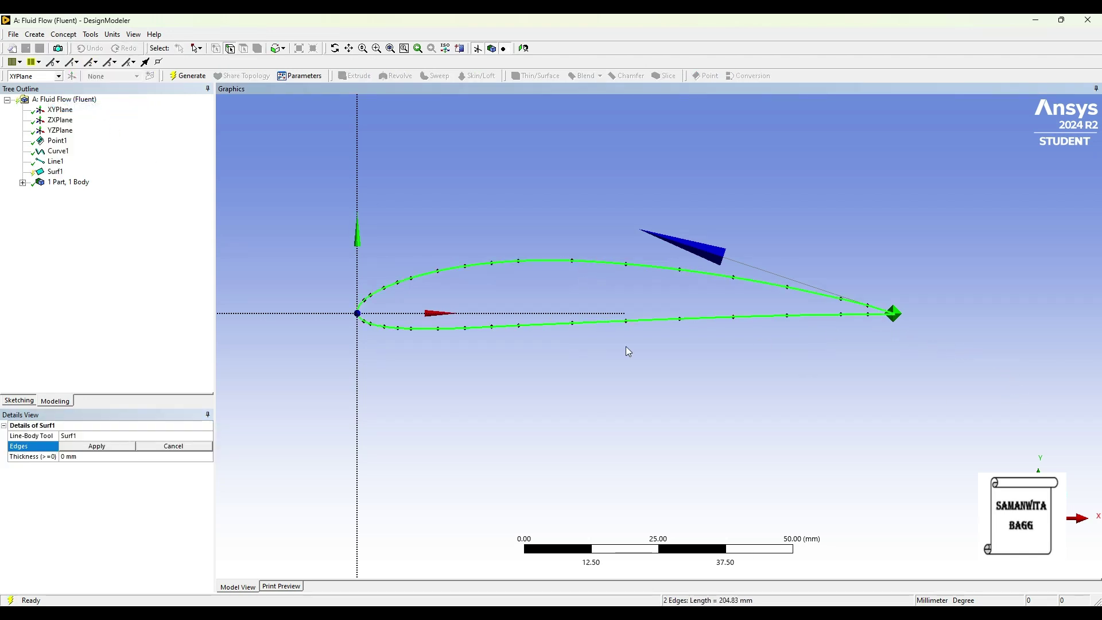
left_click(104, 447)
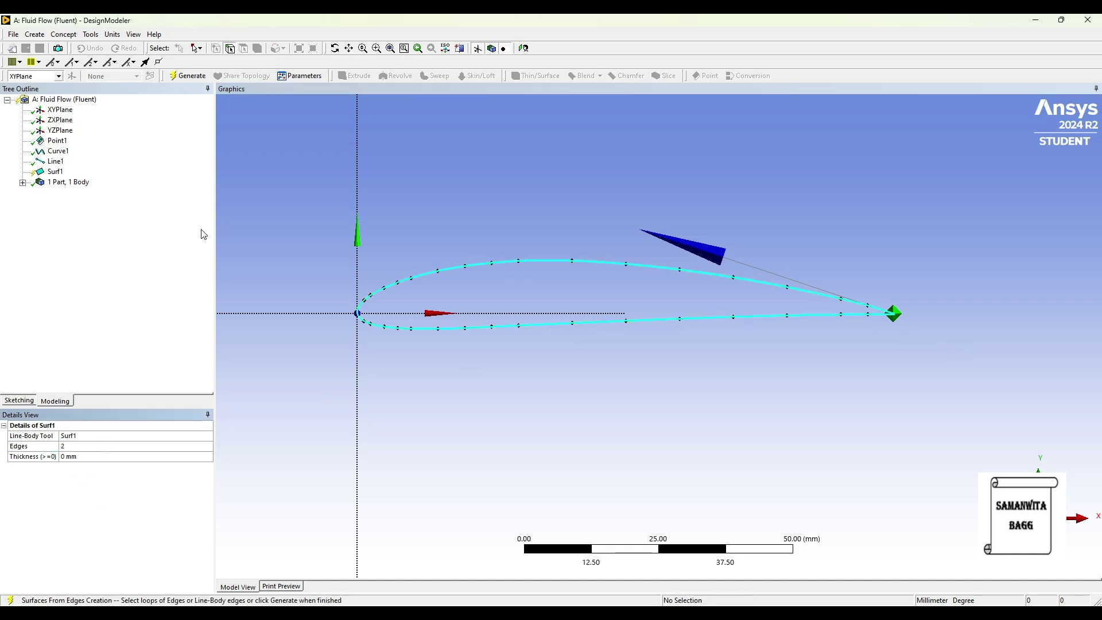
left_click(184, 77)
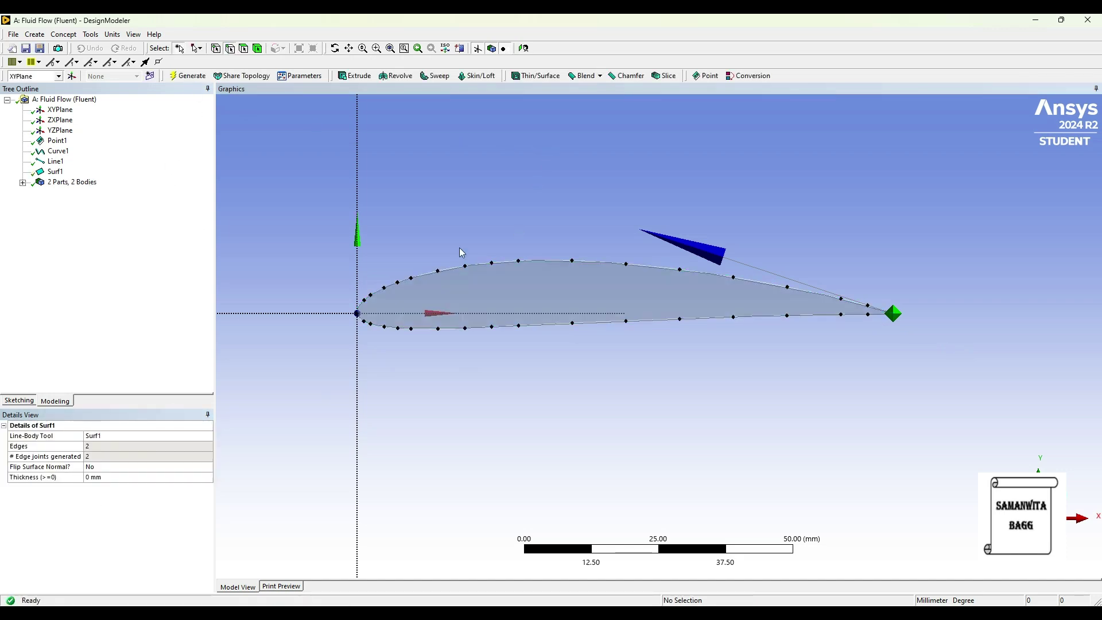
left_click(503, 48)
left_click(524, 48)
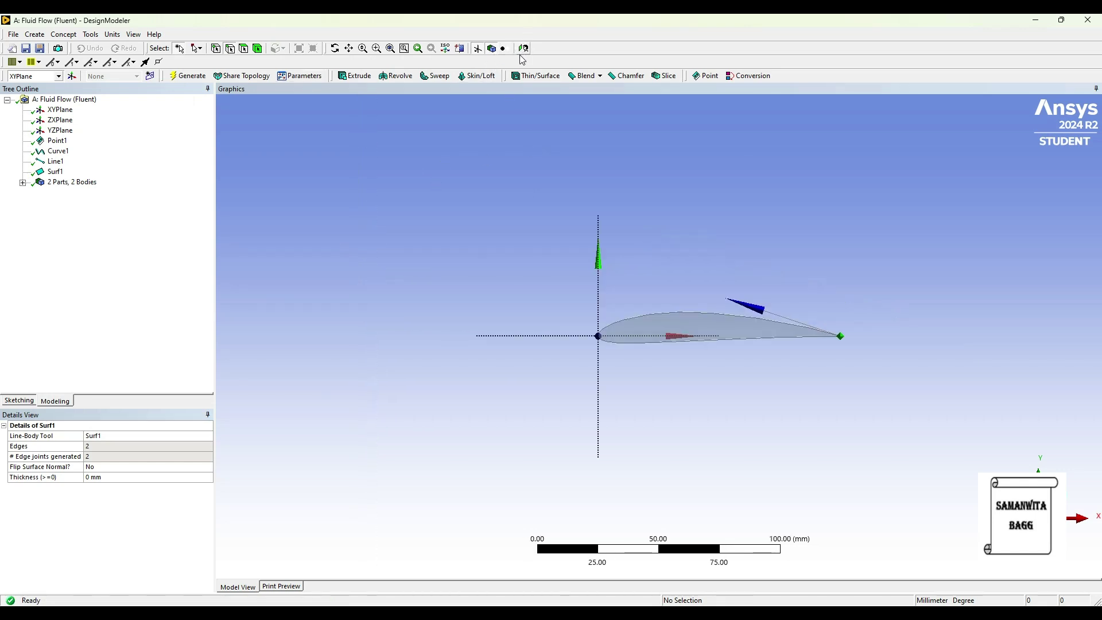
Sketch four lines on the XY plane enclosing the airfoil in a rectangle about 152 mm by 82 mm, overlapping at the lower downstream corner
left_click(19, 400)
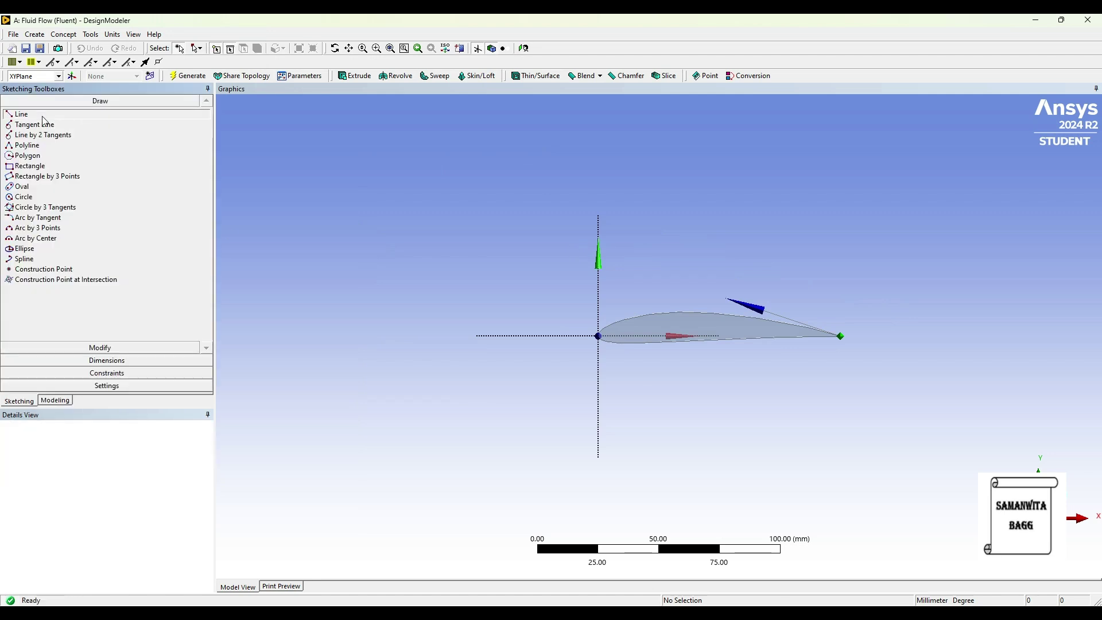
left_click(34, 115)
left_click(520, 248)
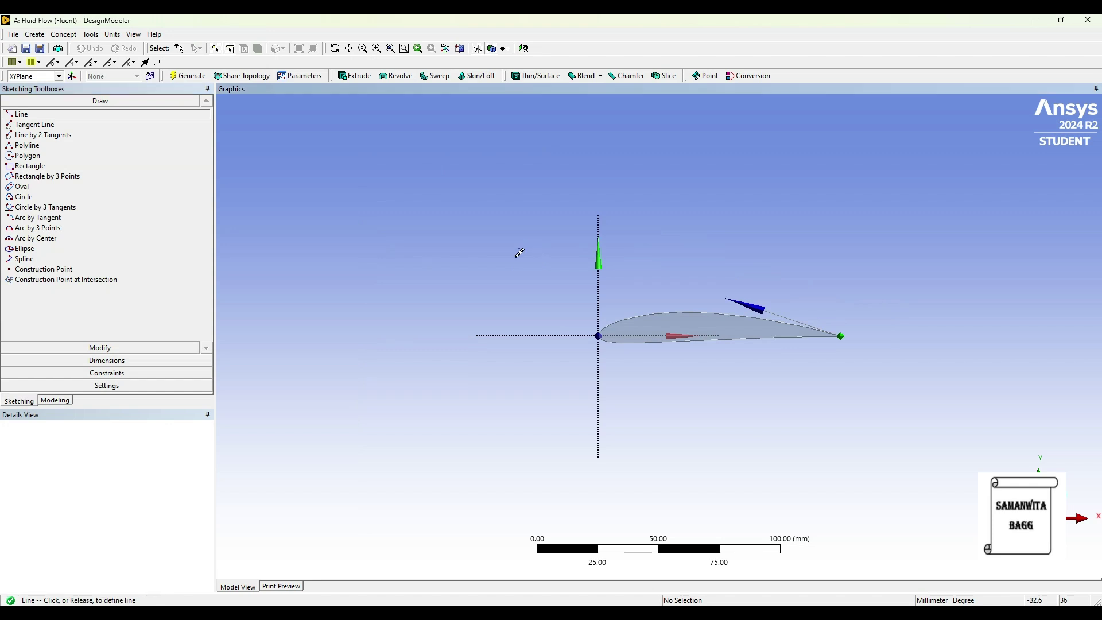
left_click(520, 447)
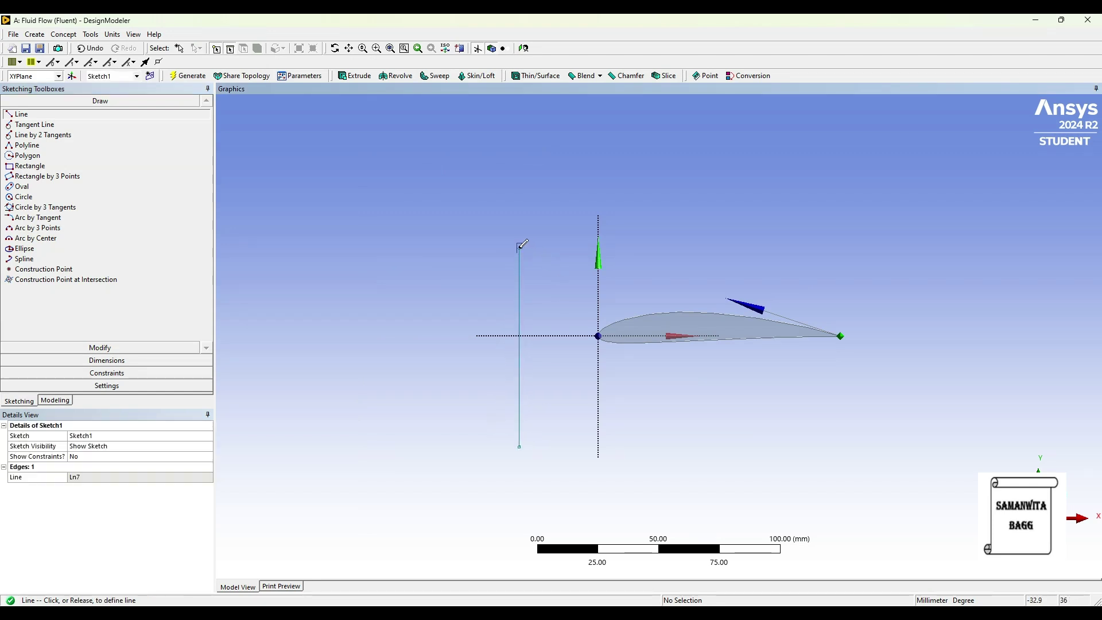
left_click(888, 248)
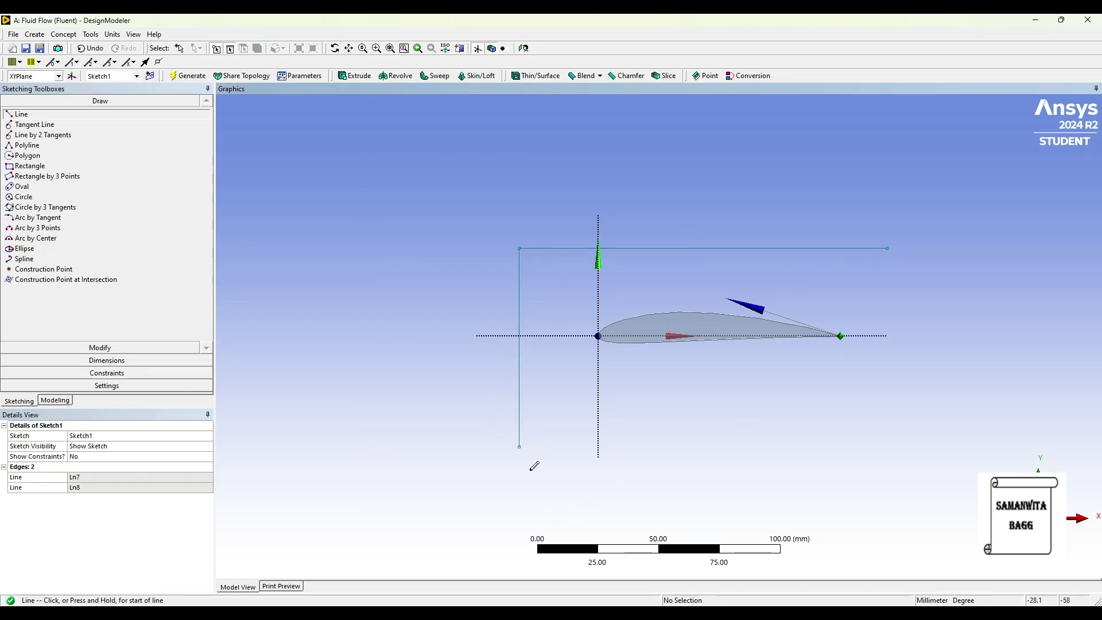
left_click(520, 446)
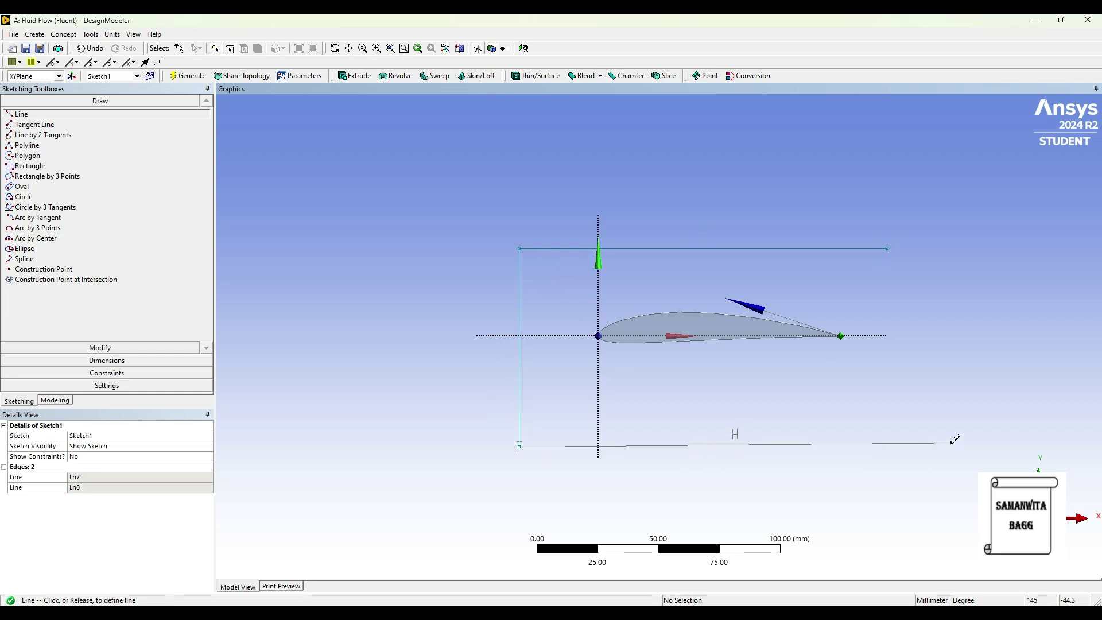
left_click(951, 447)
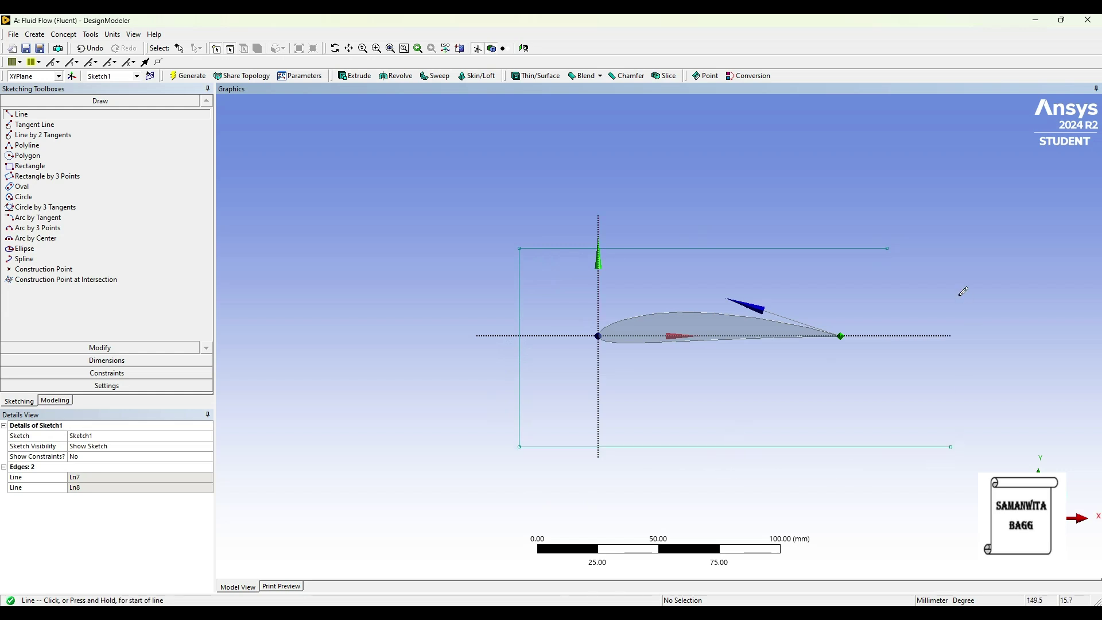
left_click(888, 478)
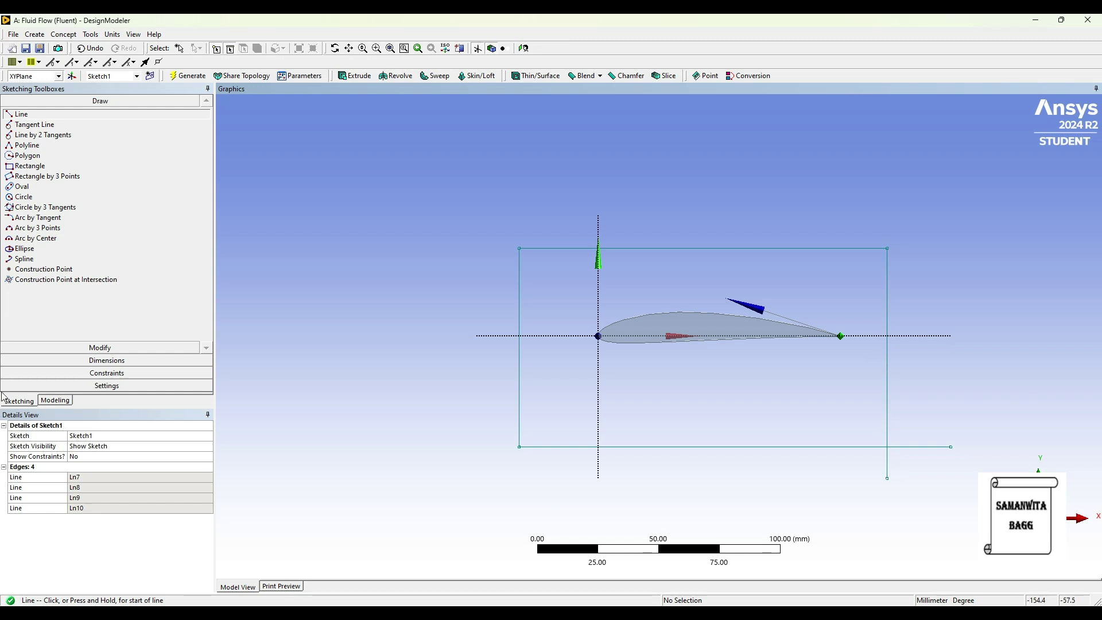
Trim the two overhanging line ends at the rectangle's lower downstream corner
left_click(99, 349)
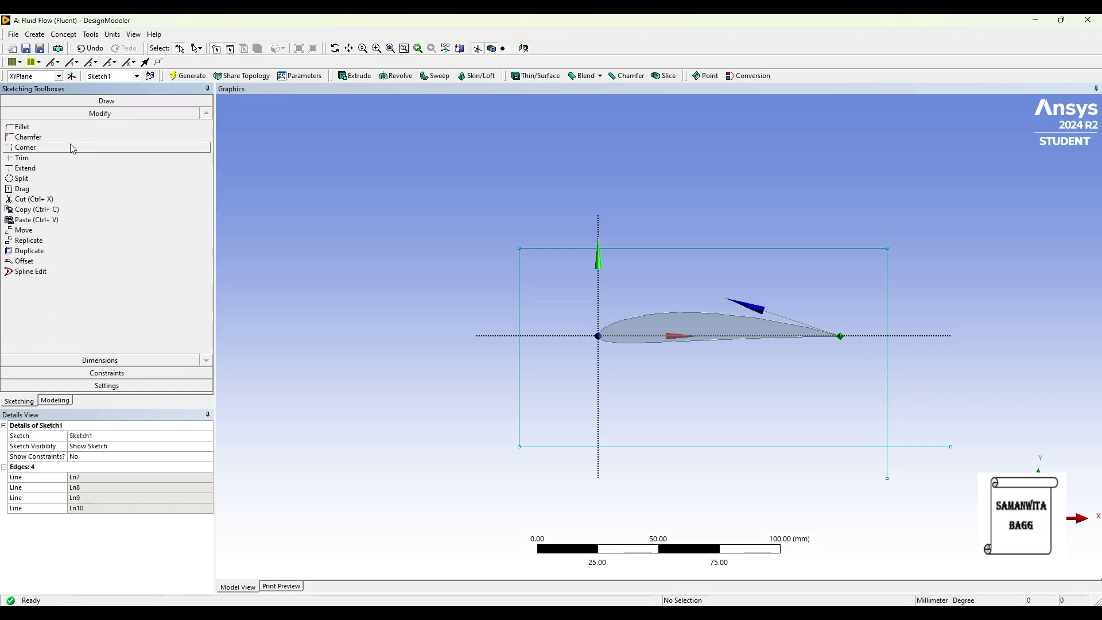
left_click(43, 157)
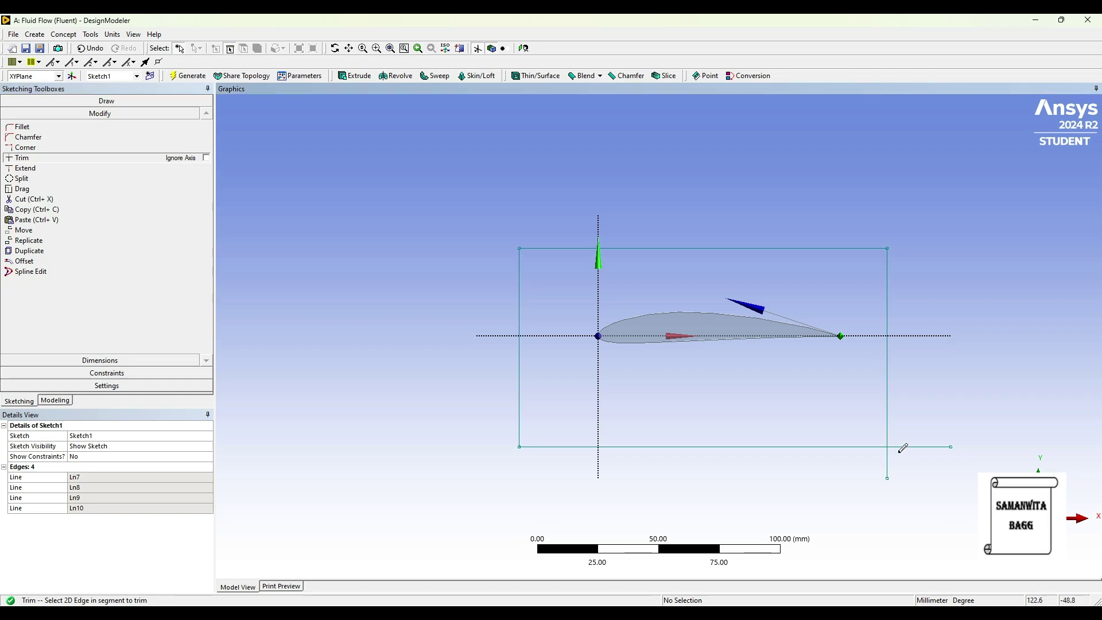
left_click(903, 447)
left_click(888, 458)
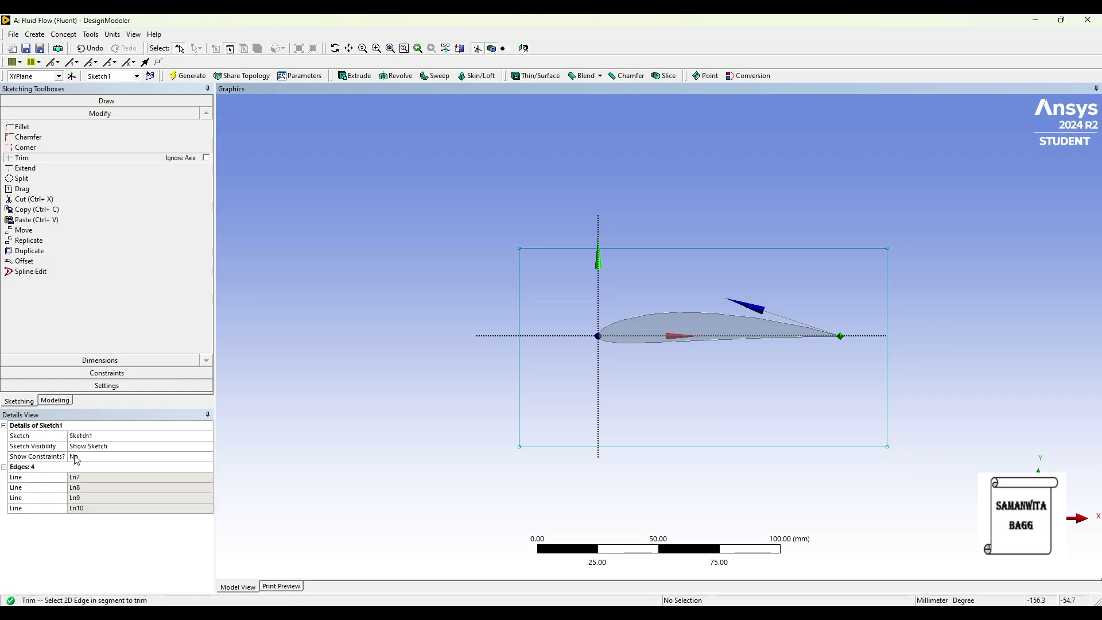
Add general dimensions to the rectangle's upper edge for its length and to the upstream edge for its height
left_click(100, 360)
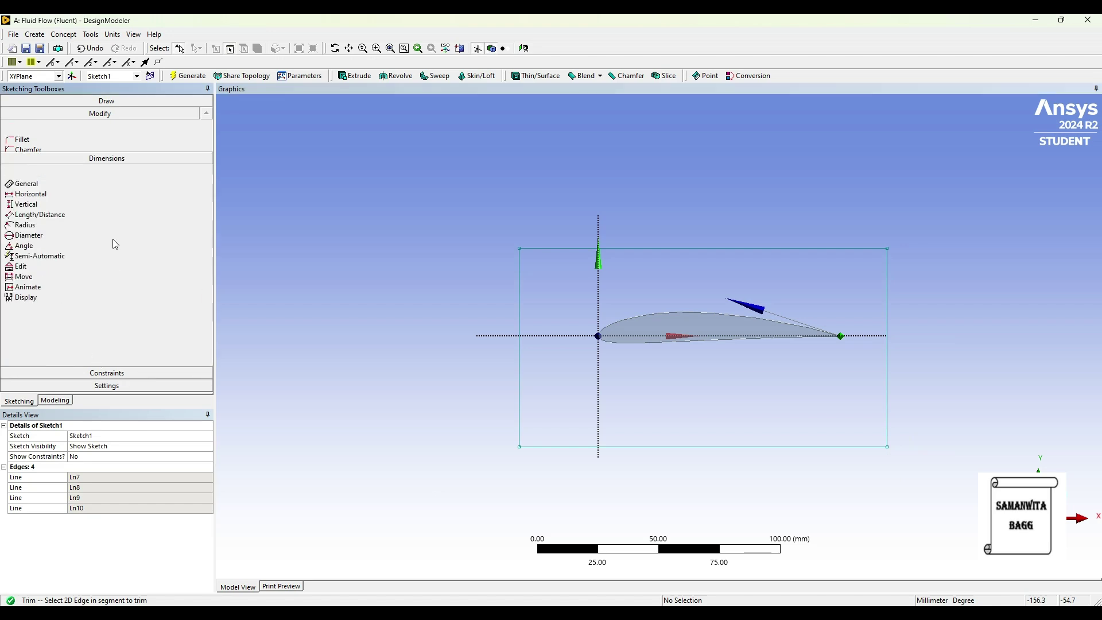
left_click(647, 244)
left_click(642, 214)
left_click(520, 282)
left_click(479, 281)
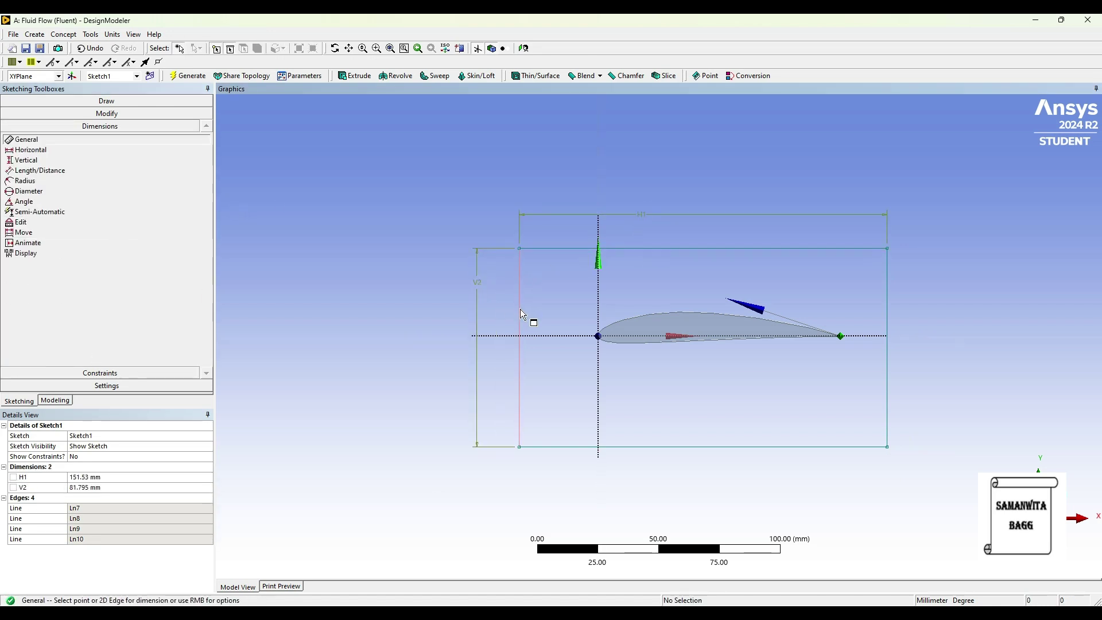
Dimension the upstream edge's distance from the Y axis and the lower edge's distance from the X axis
left_click(598, 400)
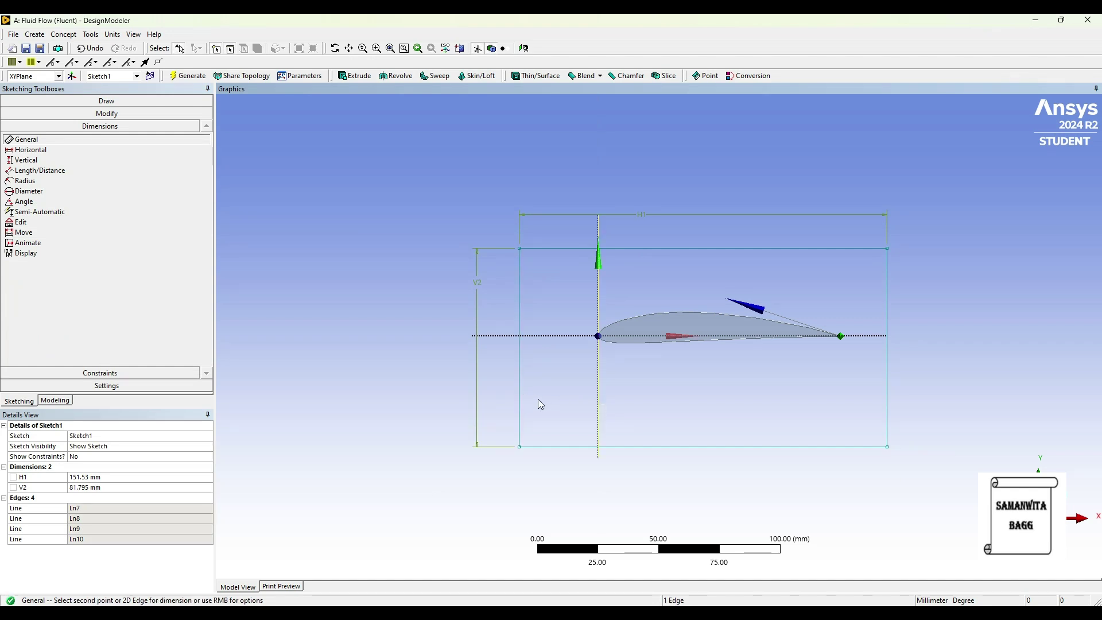
left_click(520, 398)
left_click(544, 467)
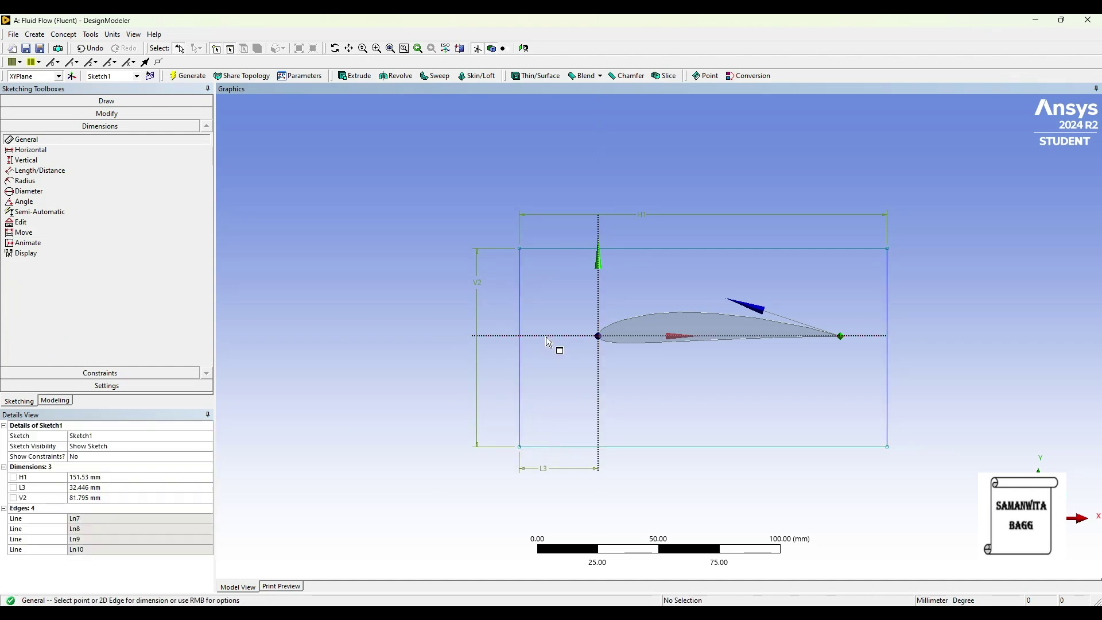
left_click(546, 337)
left_click(549, 447)
left_click(498, 411)
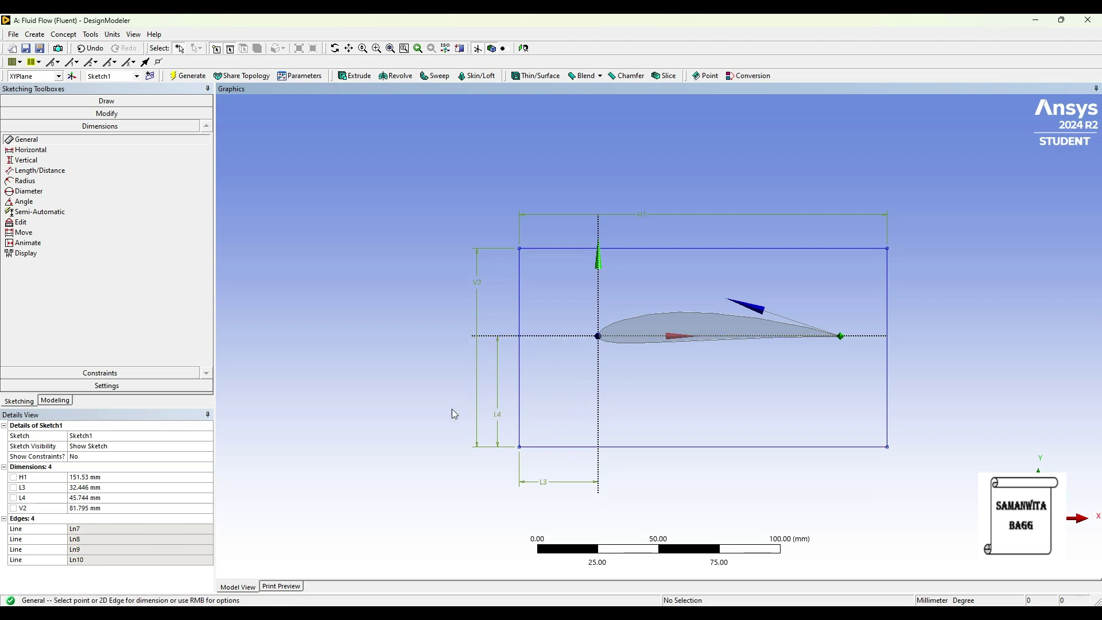
Set the rectangle's length to 200 mm and its upstream edge's distance from the Y axis to 50 mm
left_click(100, 476)
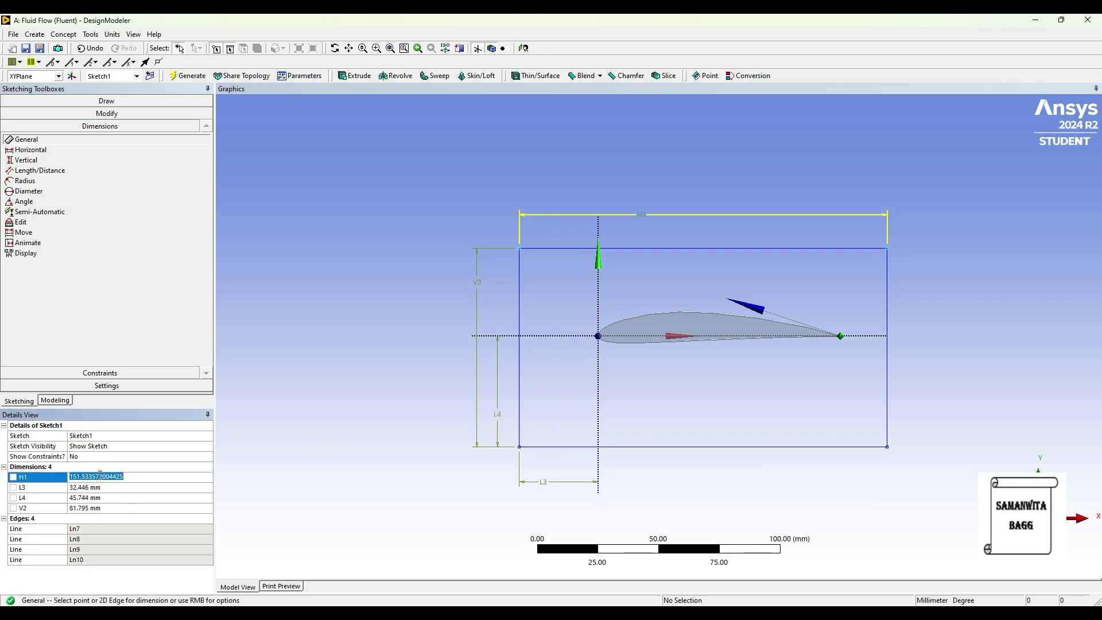
type("200")
key("Return")
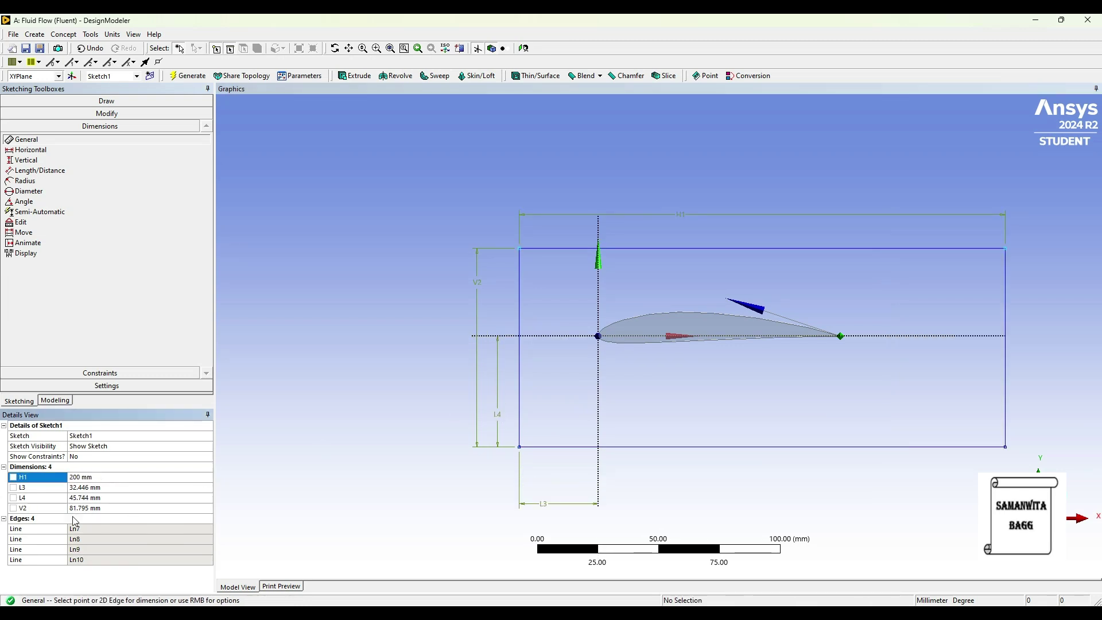
left_click(91, 487)
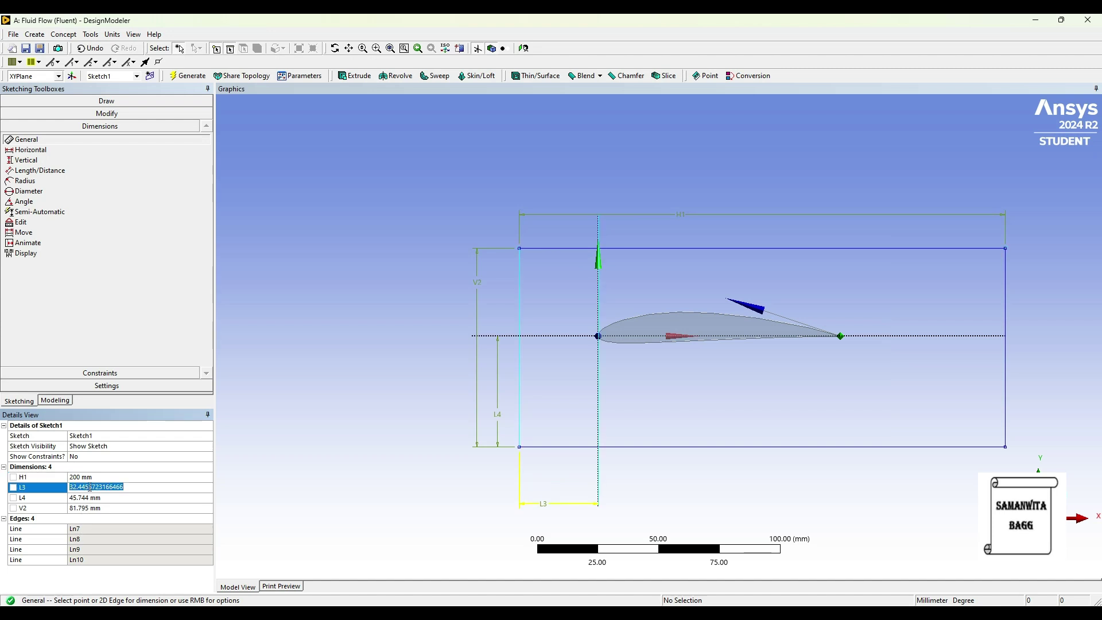
type("50")
key("Return")
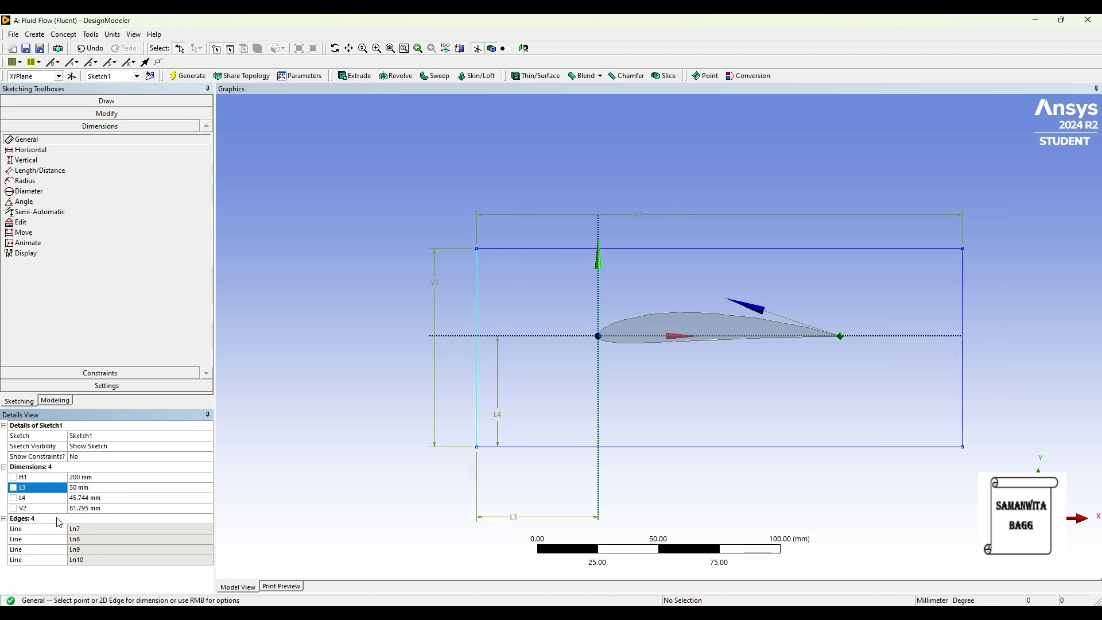
Set the lower edge's distance from the X axis to 50 mm and the rectangle's height to 100 mm
left_click(83, 499)
type("50")
key("Return")
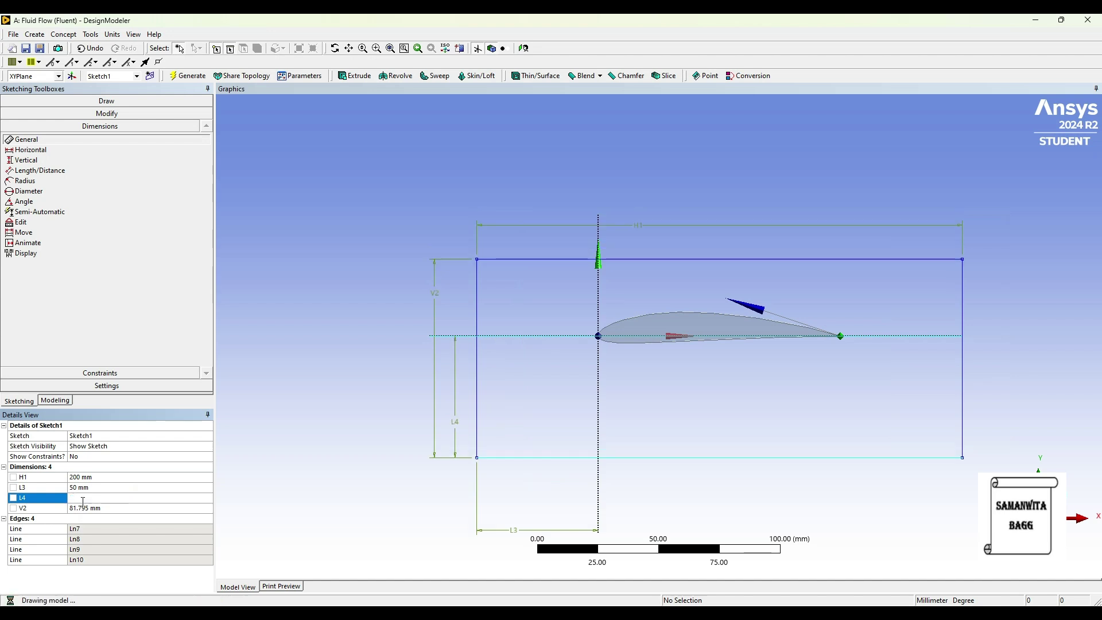
left_click(86, 509)
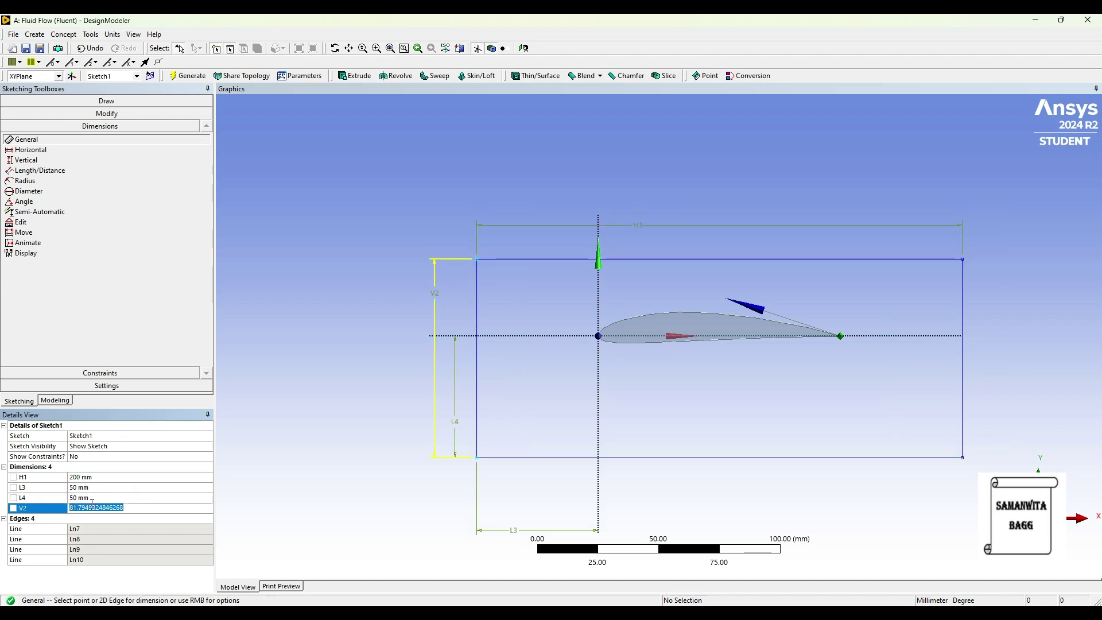
type("100")
key("Return")
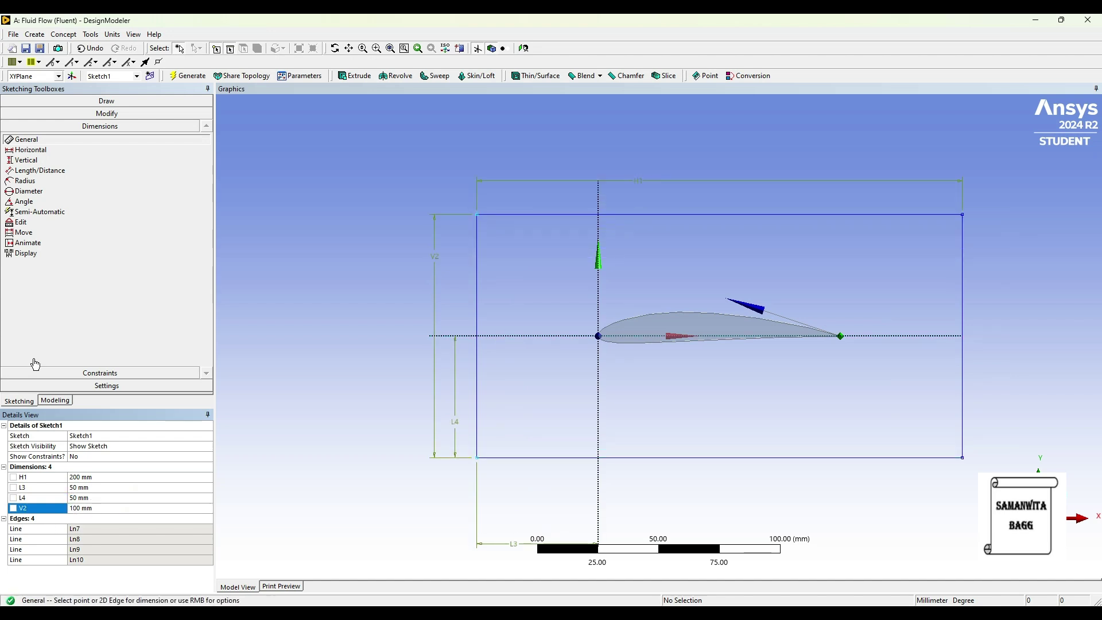
Generate a surface from the rectangle sketch with the operation set to Add Frozen
left_click(63, 35)
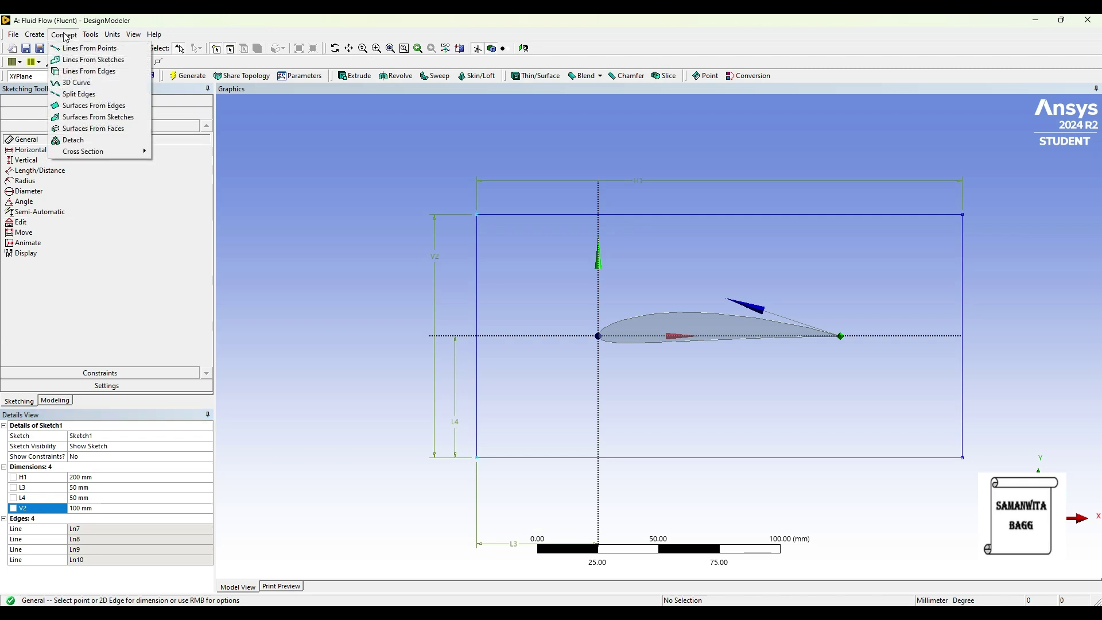
left_click(97, 117)
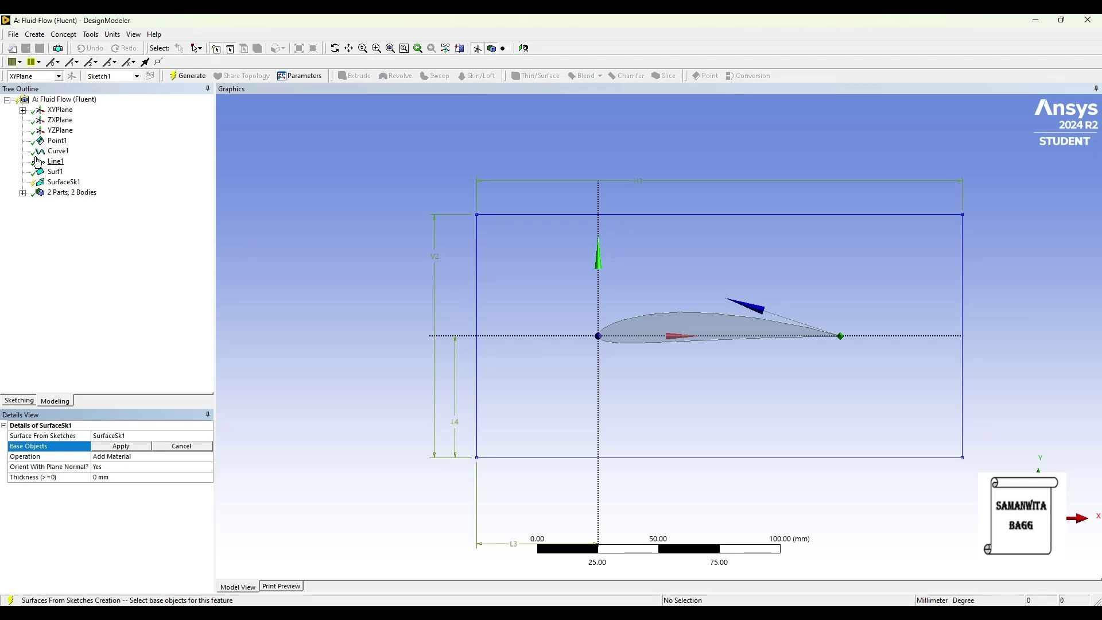
left_click(23, 110)
left_click(74, 120)
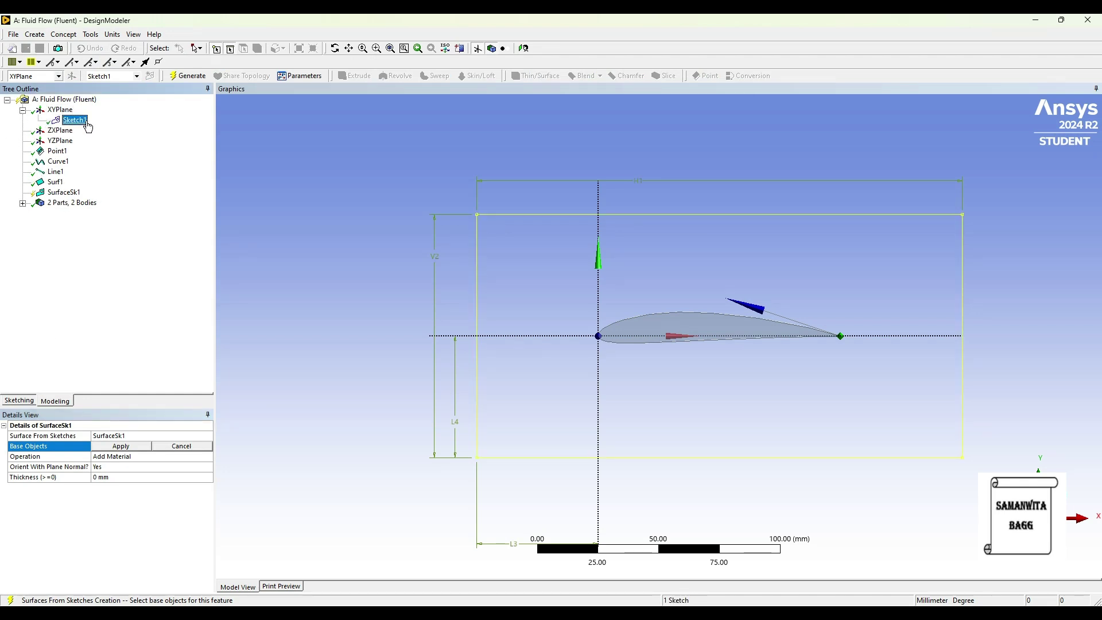
left_click(101, 447)
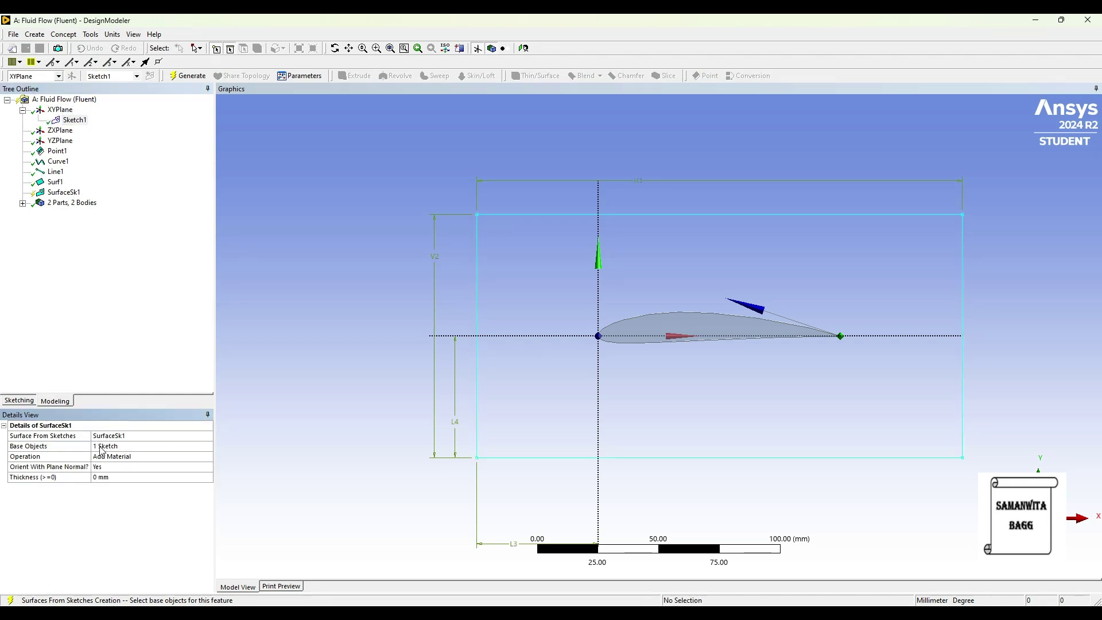
left_click(158, 457)
left_click(208, 457)
left_click(124, 467)
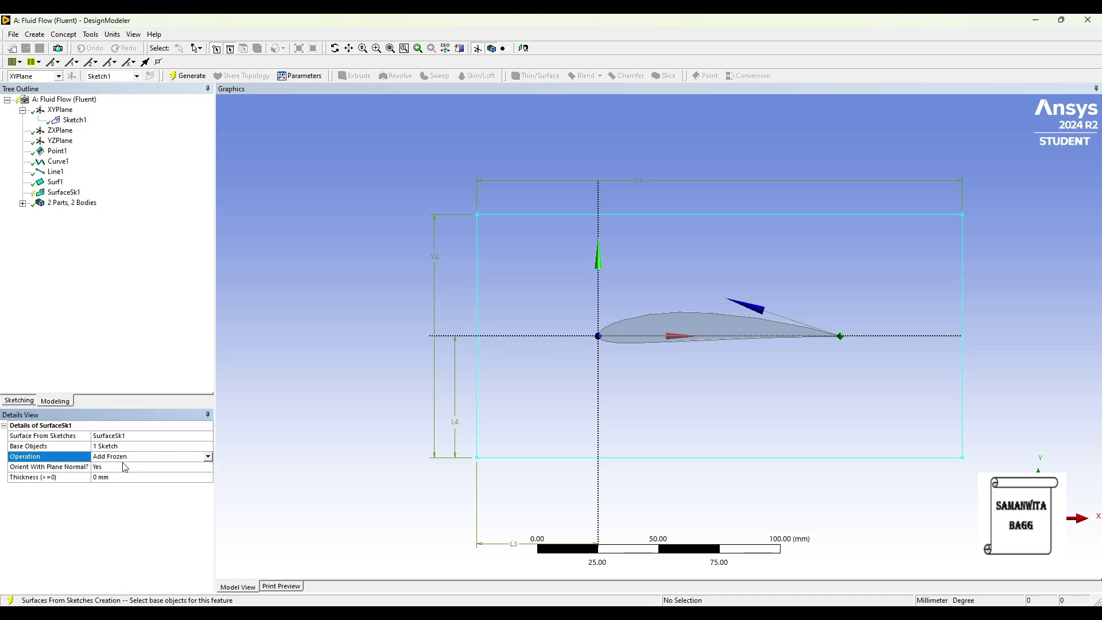
left_click(188, 75)
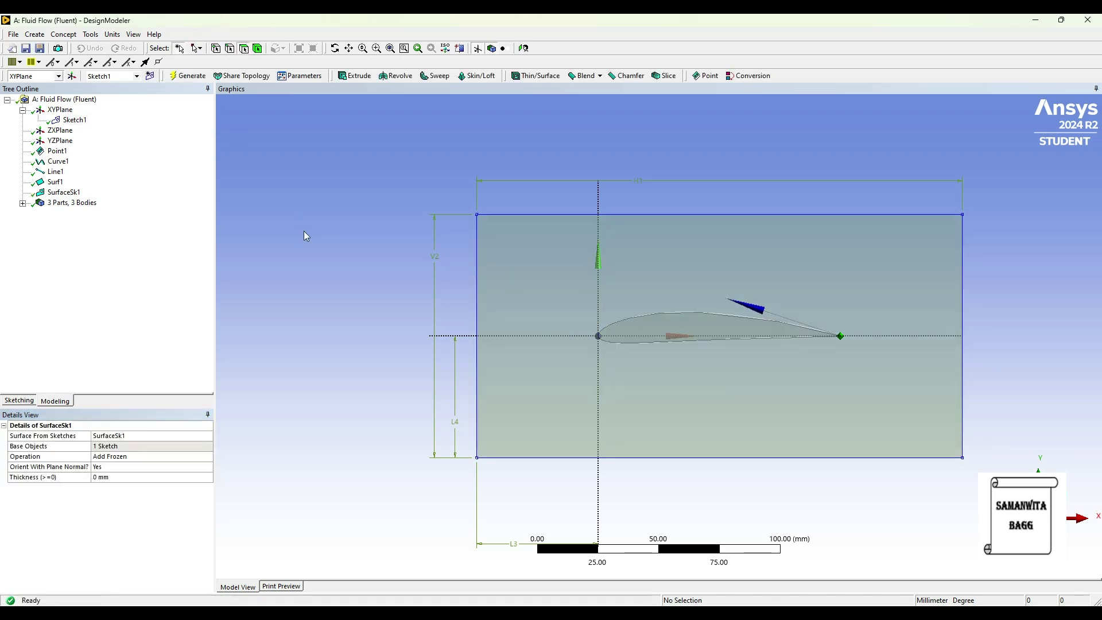
Add a Rotate body transformation and apply the airfoil surface body as the body to rotate
left_click(34, 34)
mouse_move(84, 202)
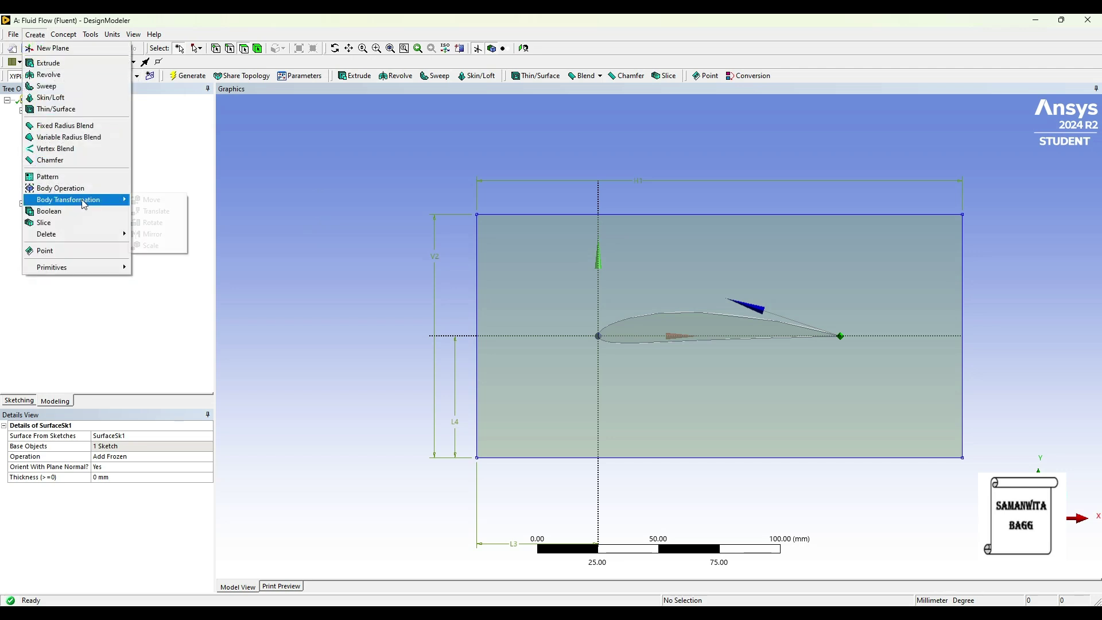
left_click(167, 222)
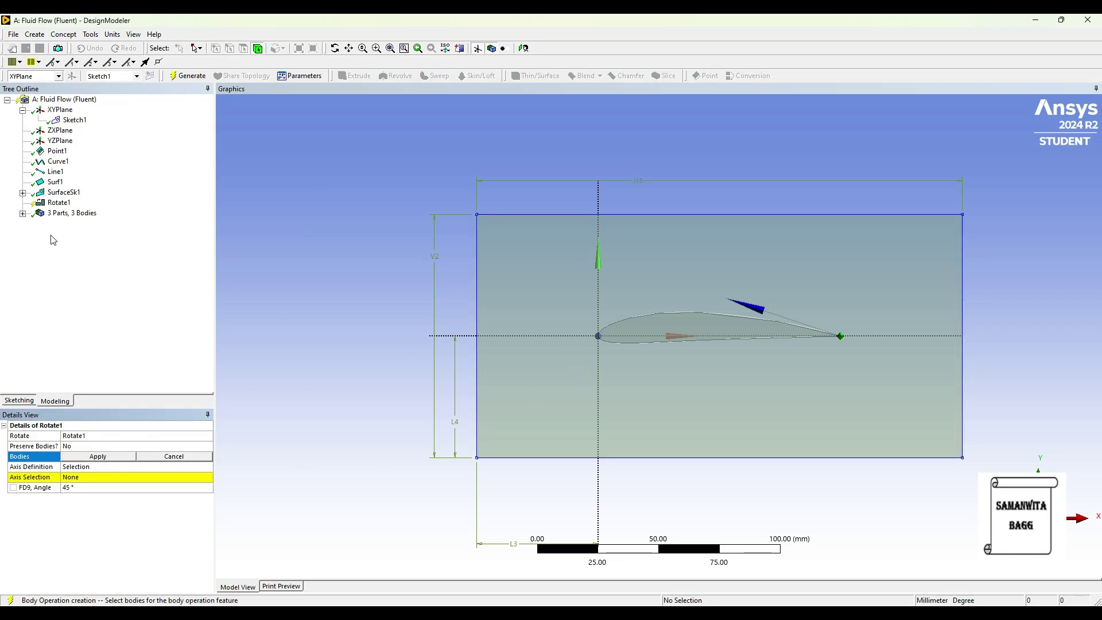
left_click(23, 214)
left_click(83, 234)
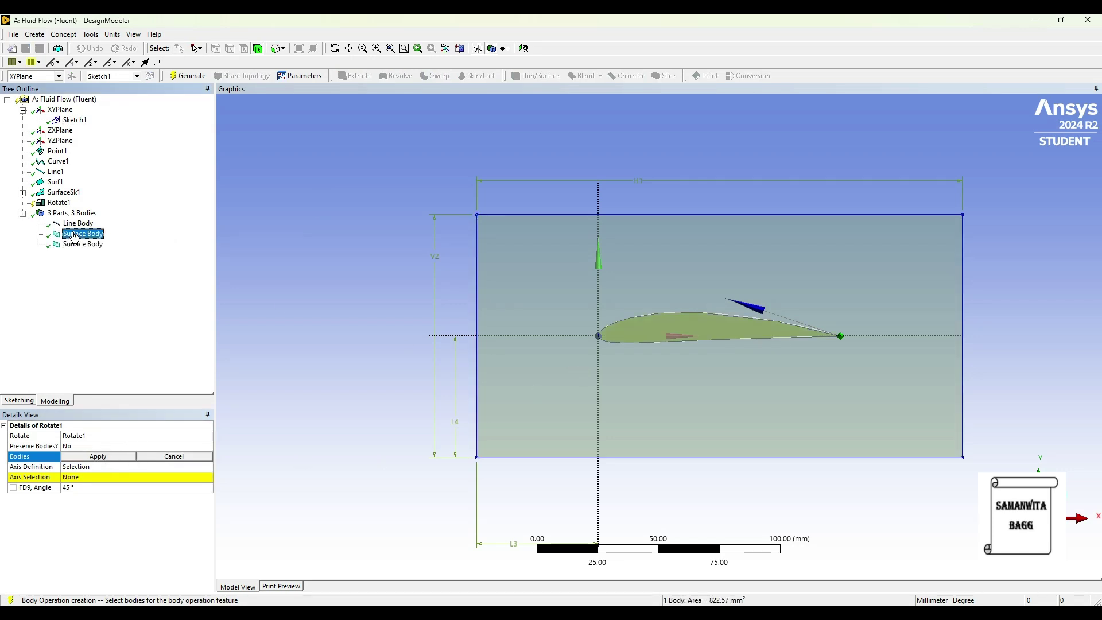
left_click(98, 457)
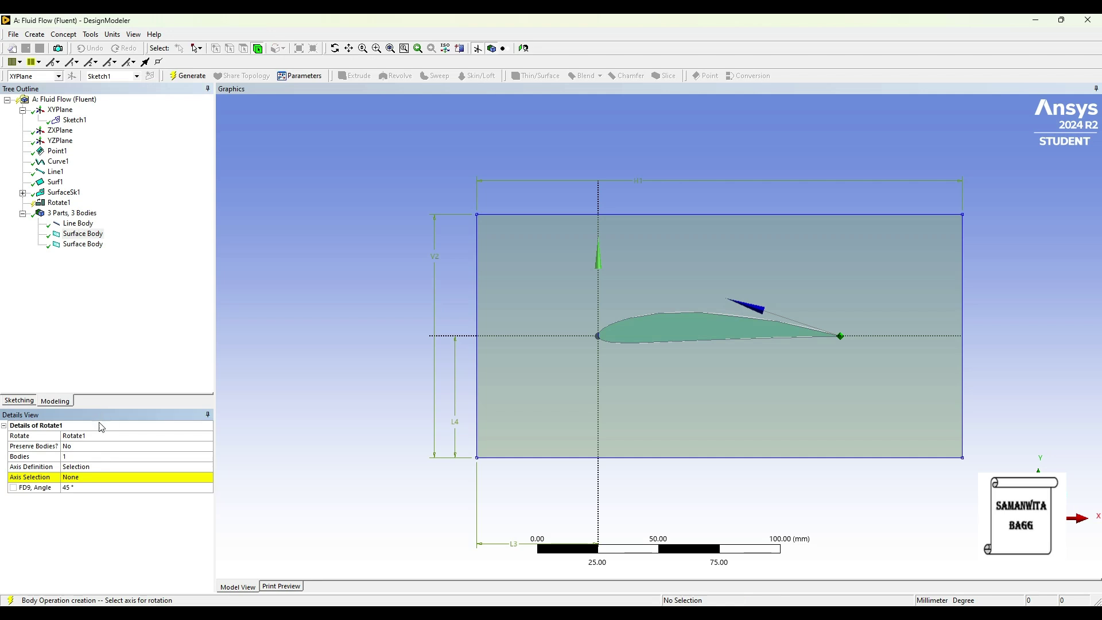
Set the rotation angle to -5°, use the XYPlane normal as the rotation axis, and generate the rotated airfoil
left_click(71, 488)
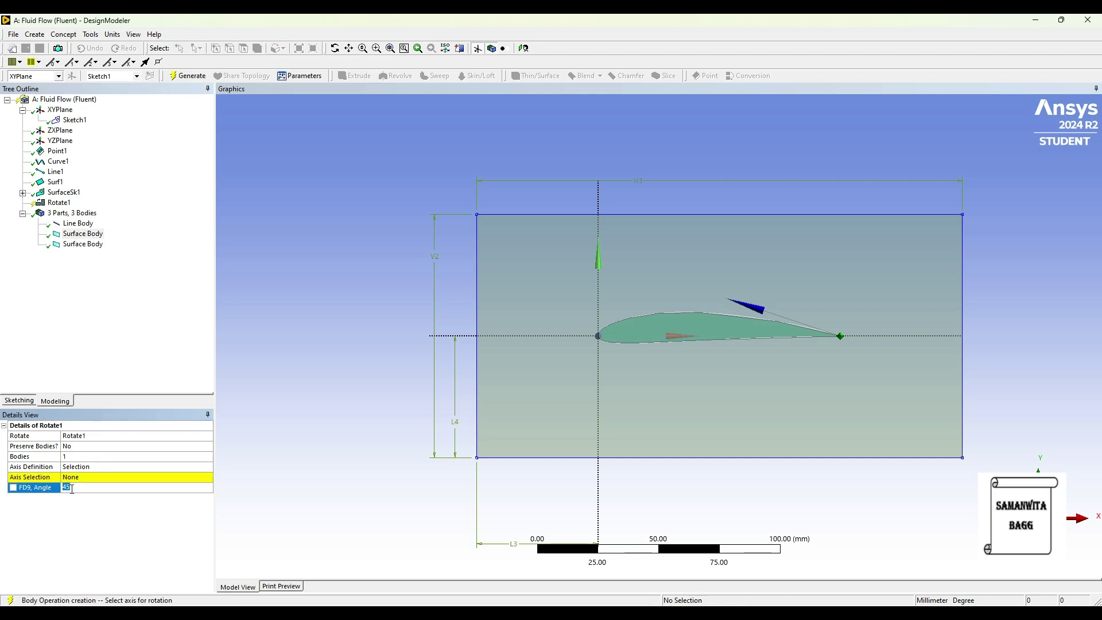
double_click(72, 488)
key("Return")
left_click(86, 478)
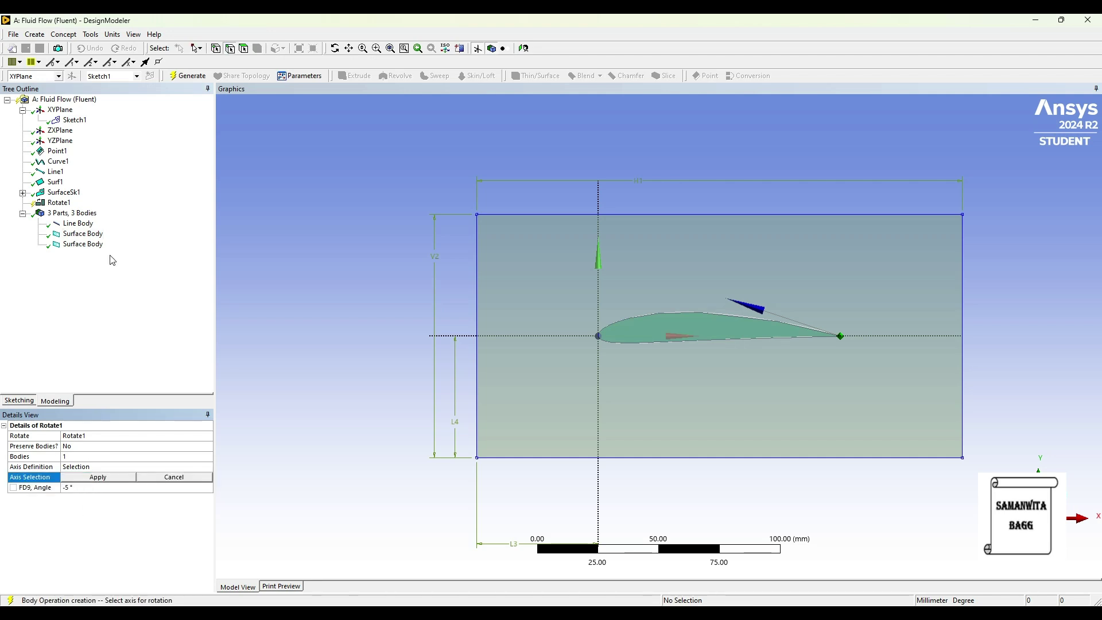
left_click(63, 110)
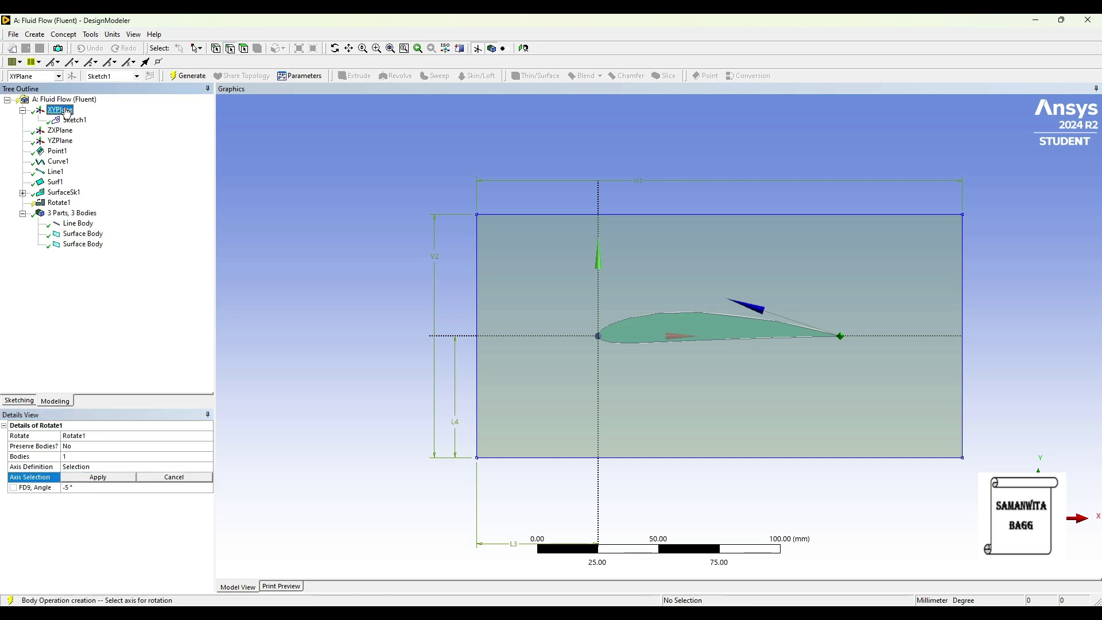
left_click(86, 478)
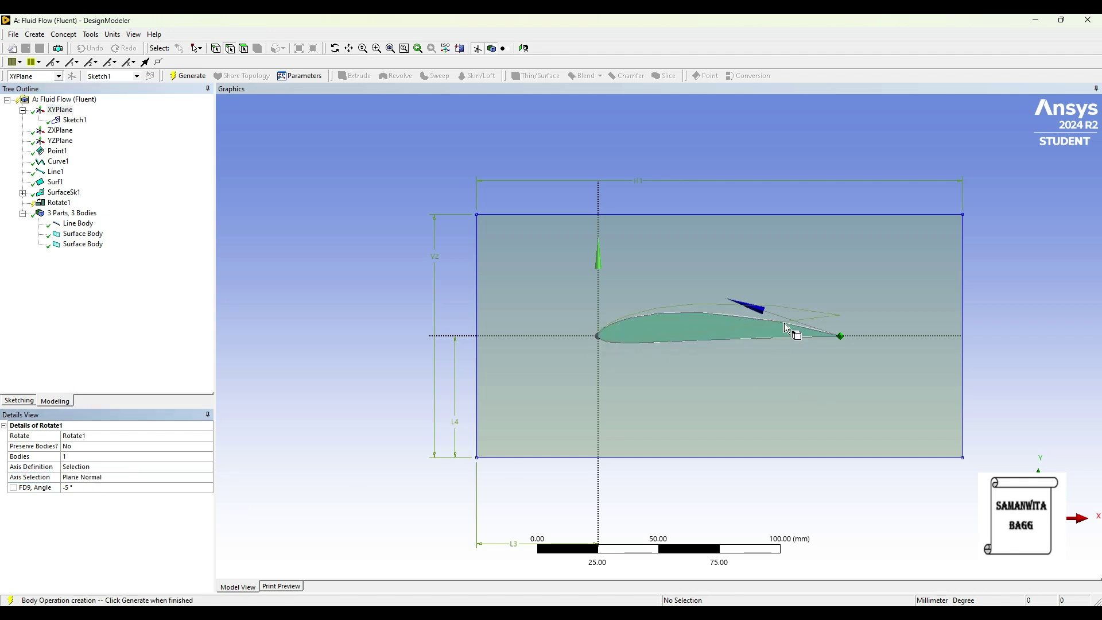
left_click(187, 75)
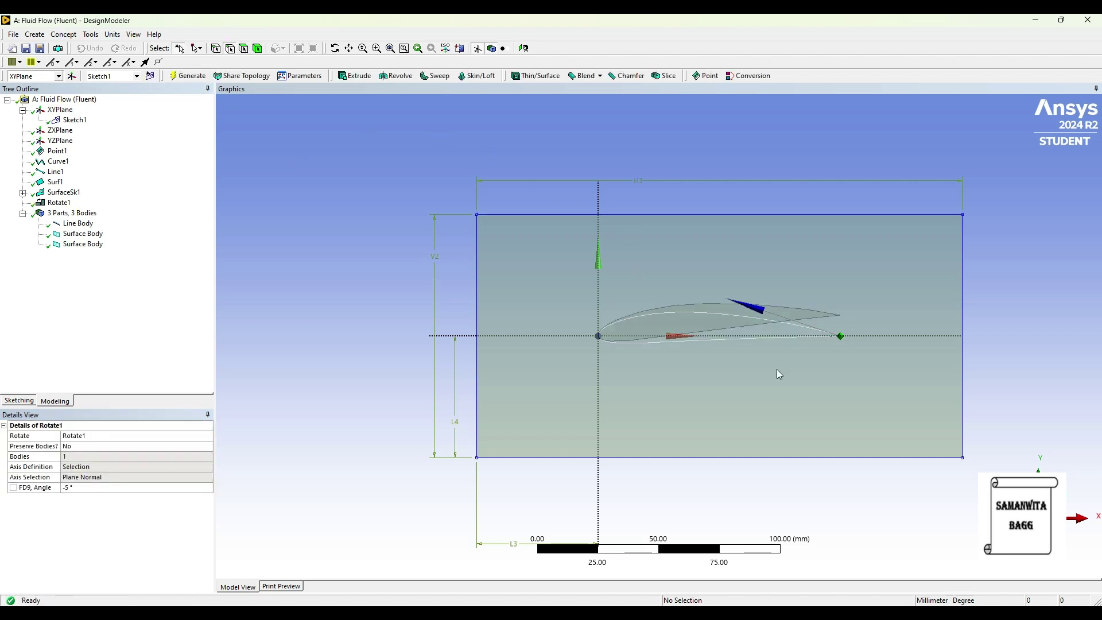
Suppress the line body that still outlines the unrotated airfoil
middle_click_drag(777, 374, 752, 378)
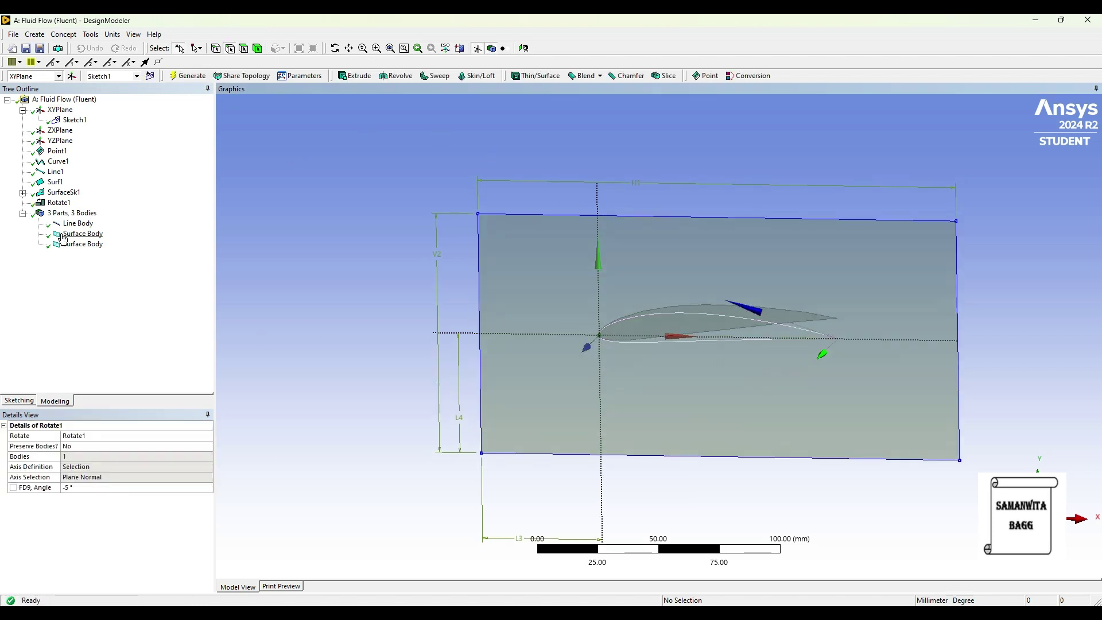
left_click(78, 223)
right_click(116, 229)
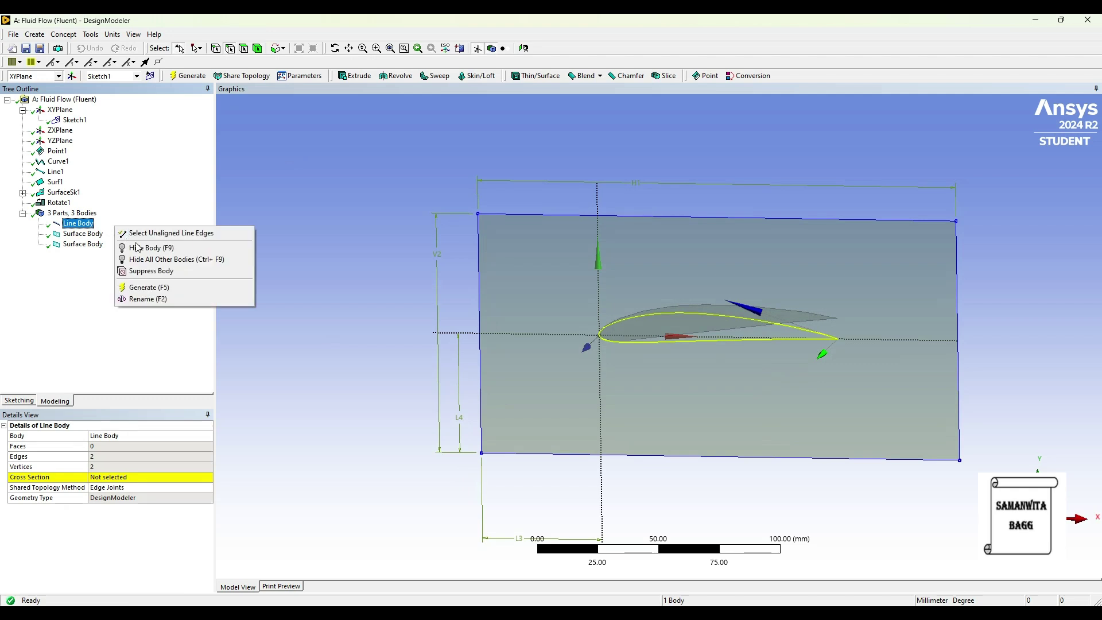
left_click(169, 272)
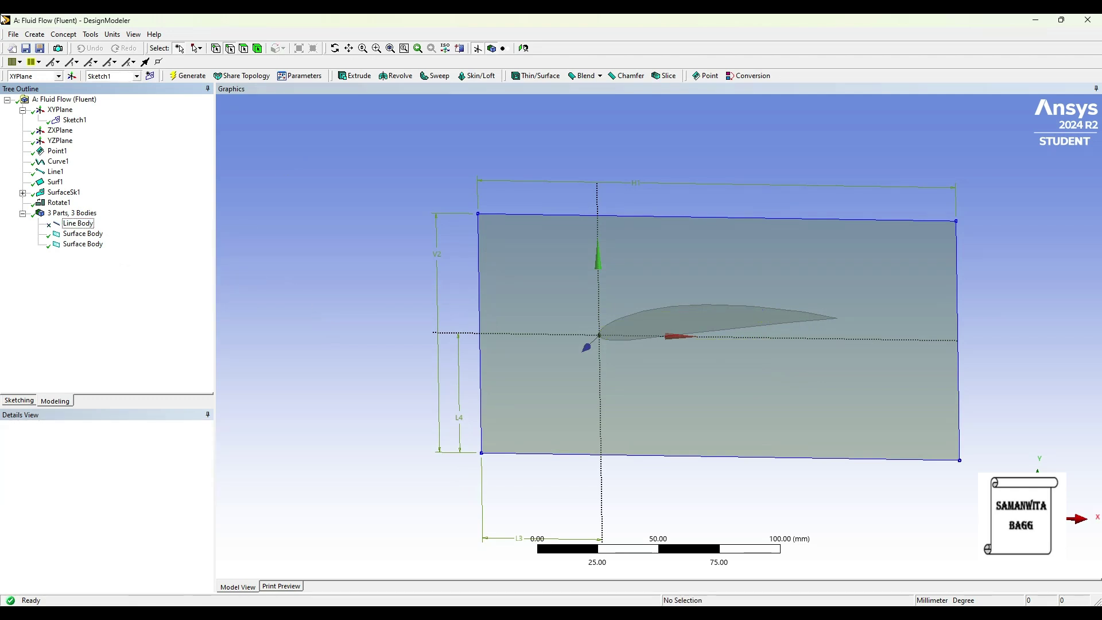
Add a Boolean feature with its operation set to Subtract
left_click(35, 38)
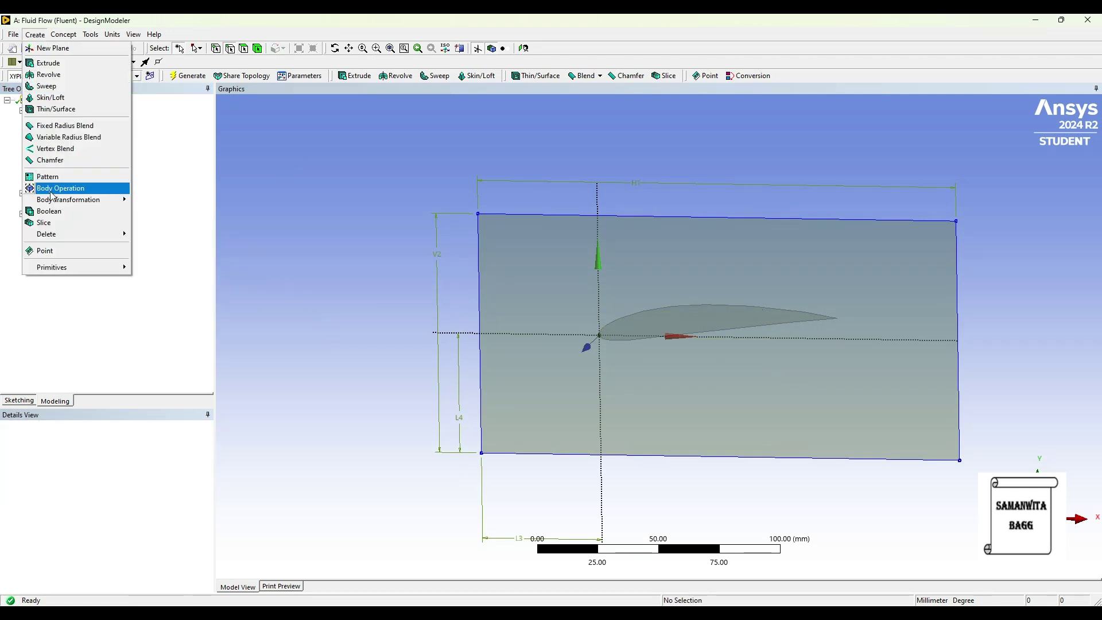
left_click(57, 215)
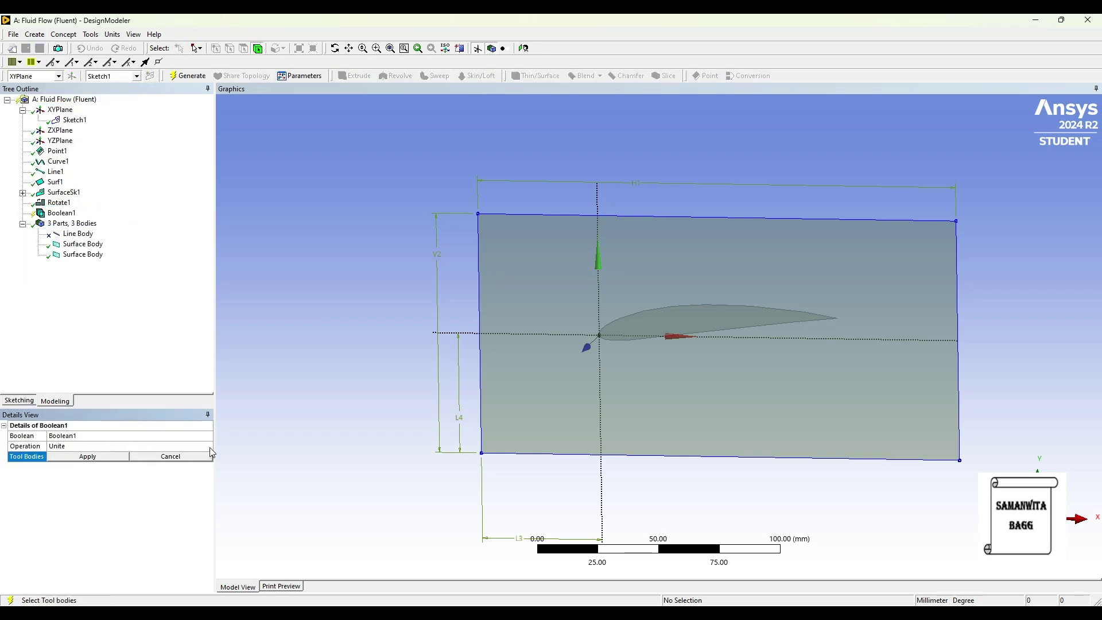
left_click(57, 446)
left_click(57, 446)
left_click(60, 462)
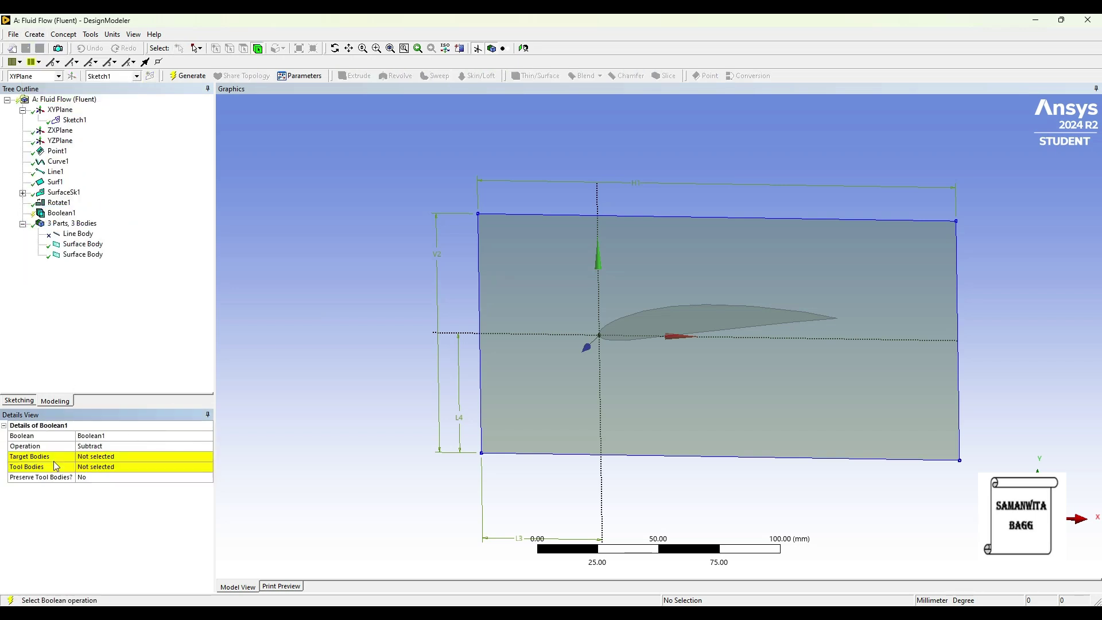
Apply the rectangular surface as the target body and the airfoil surface as the tool body, then generate the subtraction
left_click(103, 456)
left_click(82, 255)
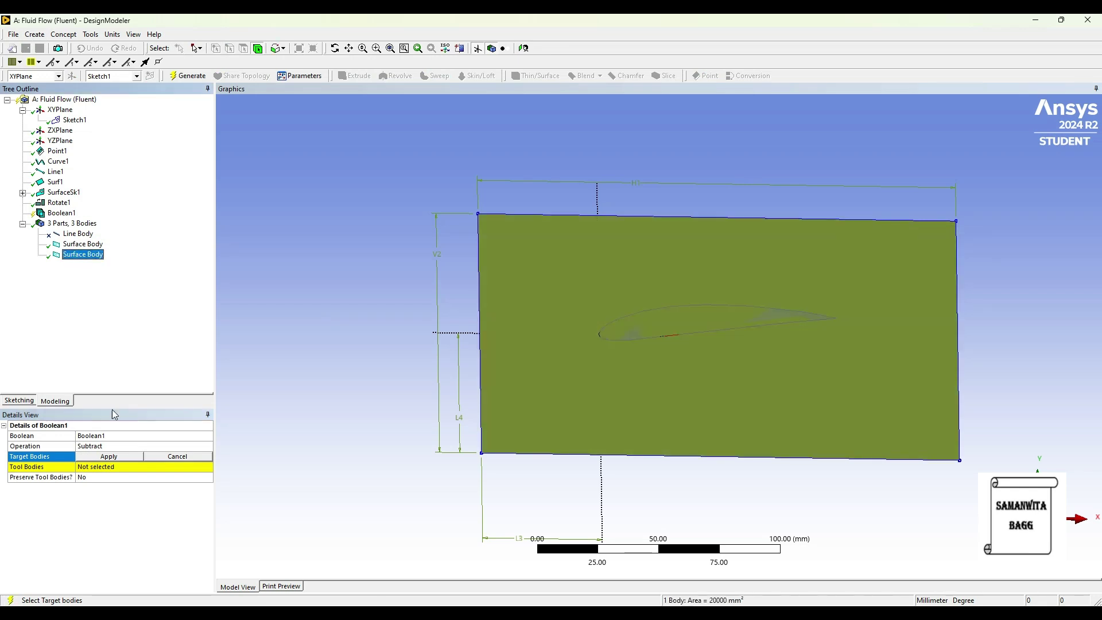
left_click(110, 458)
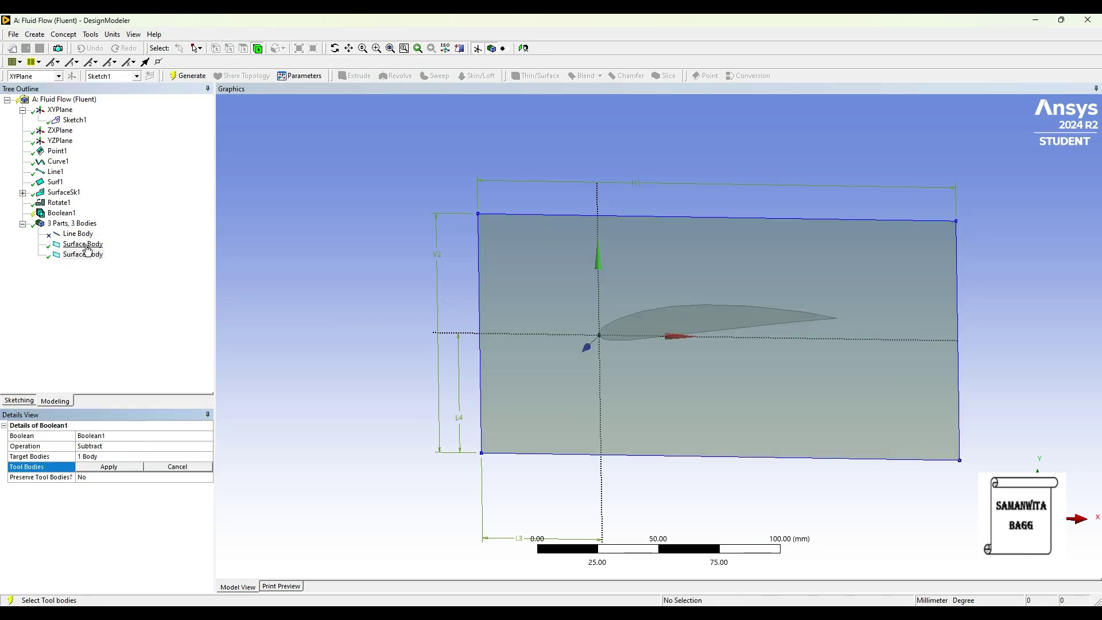
left_click(85, 245)
left_click(109, 467)
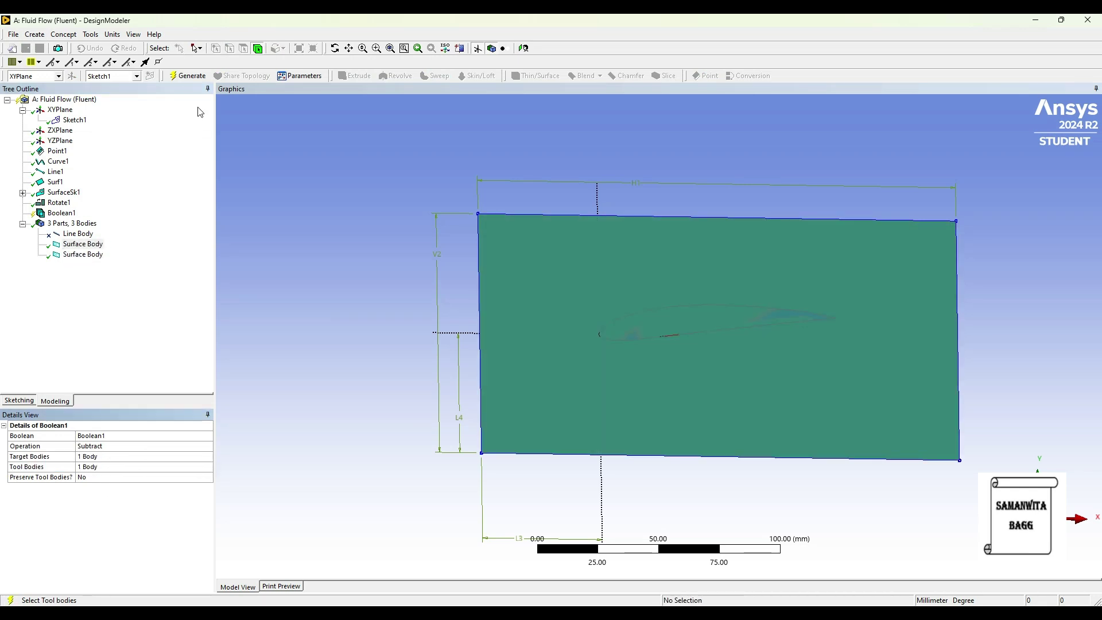
left_click(187, 75)
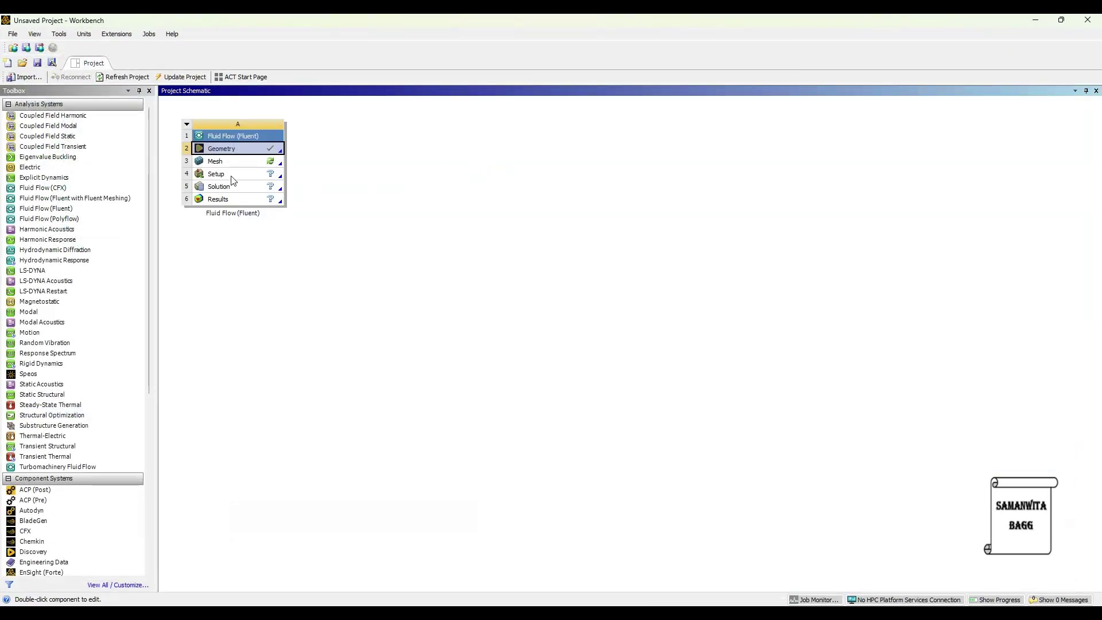
Open the Fluid Flow system's mesh in Ansys Meshing, set the element size to 0.001 m and generate the mesh
double_click(231, 164)
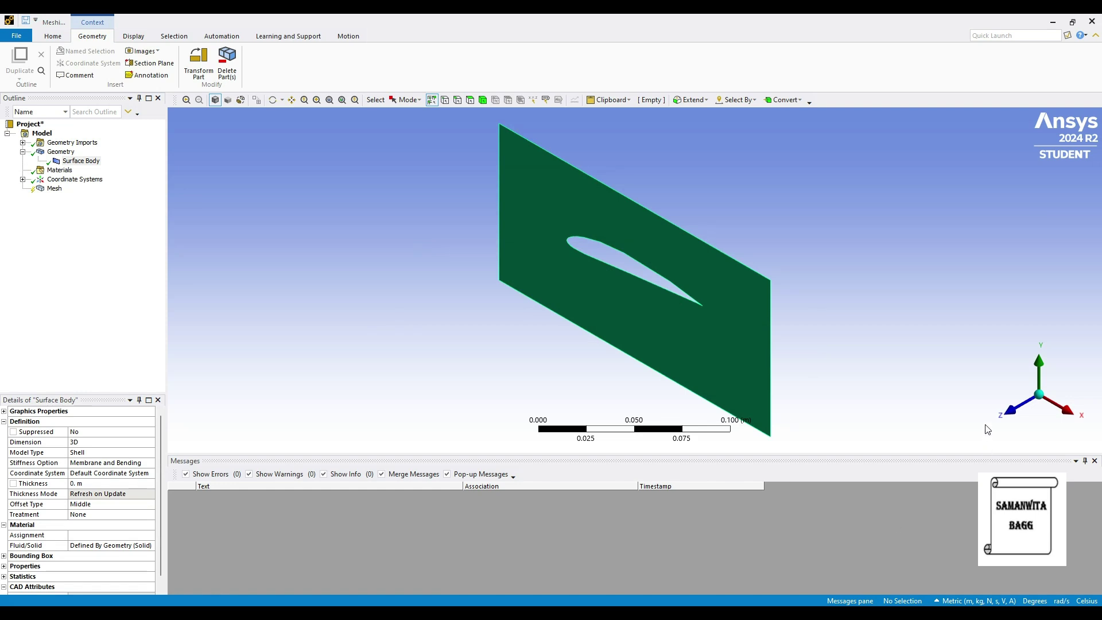
left_click(1012, 412)
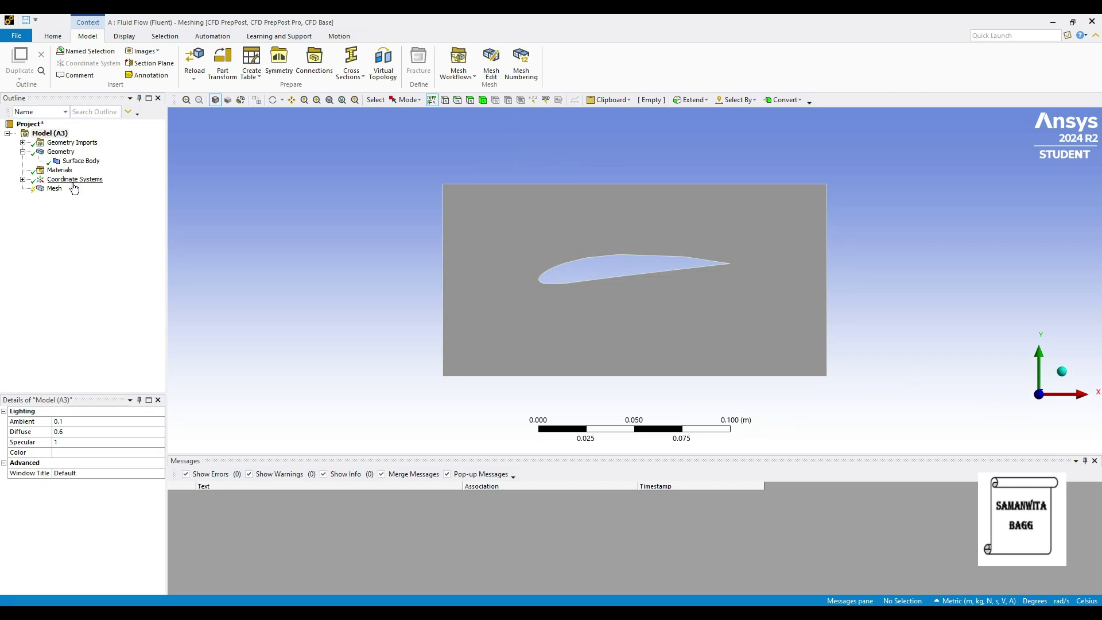
left_click(55, 188)
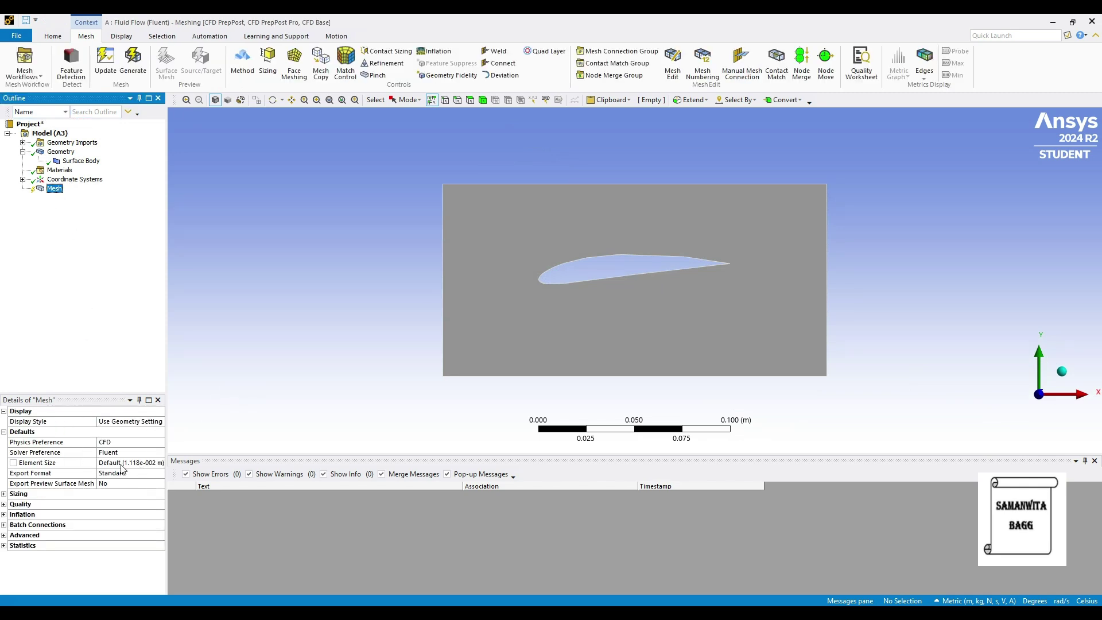
left_click(124, 462)
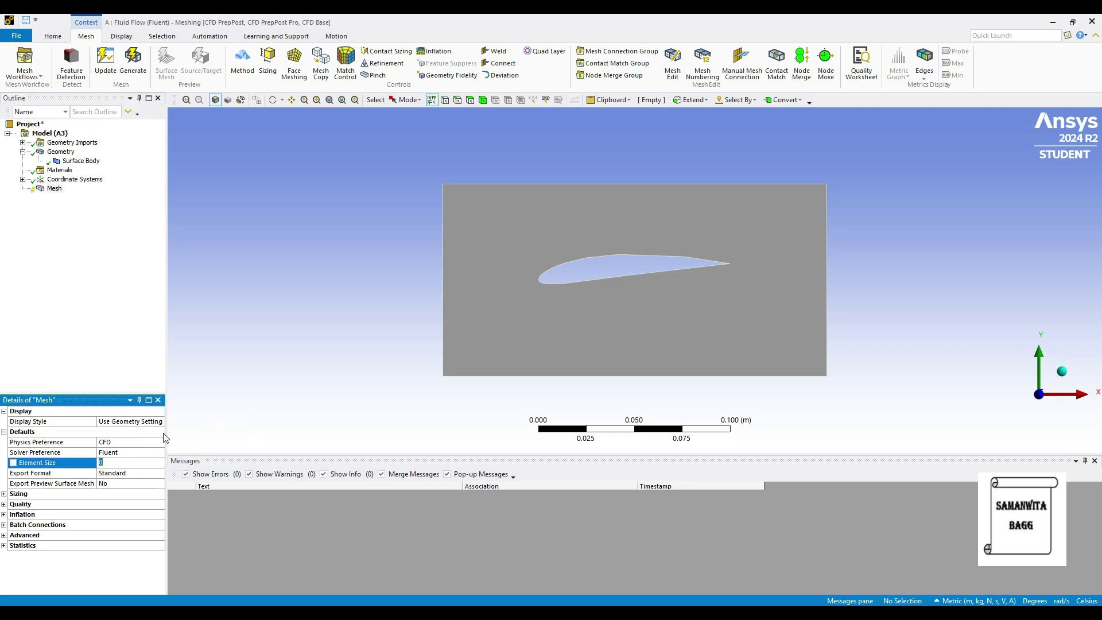
type("0.001")
key("Return")
left_click(131, 62)
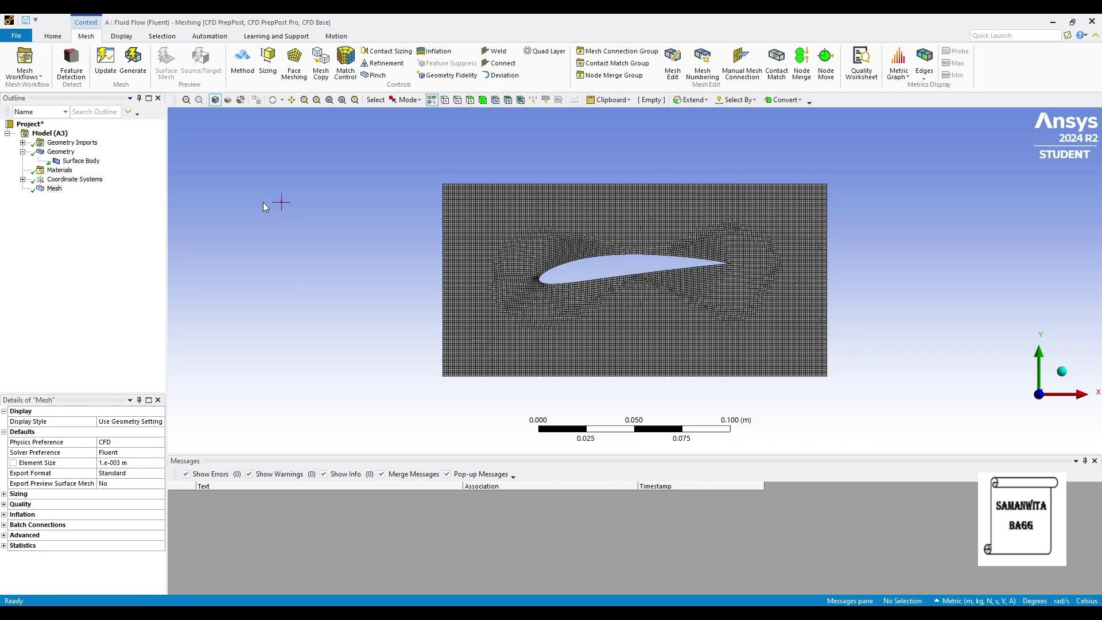
Create a named selection "inlet" from the domain's upstream vertical edge, ahead of the airfoil's leading edge
left_click(458, 101)
left_click(444, 223)
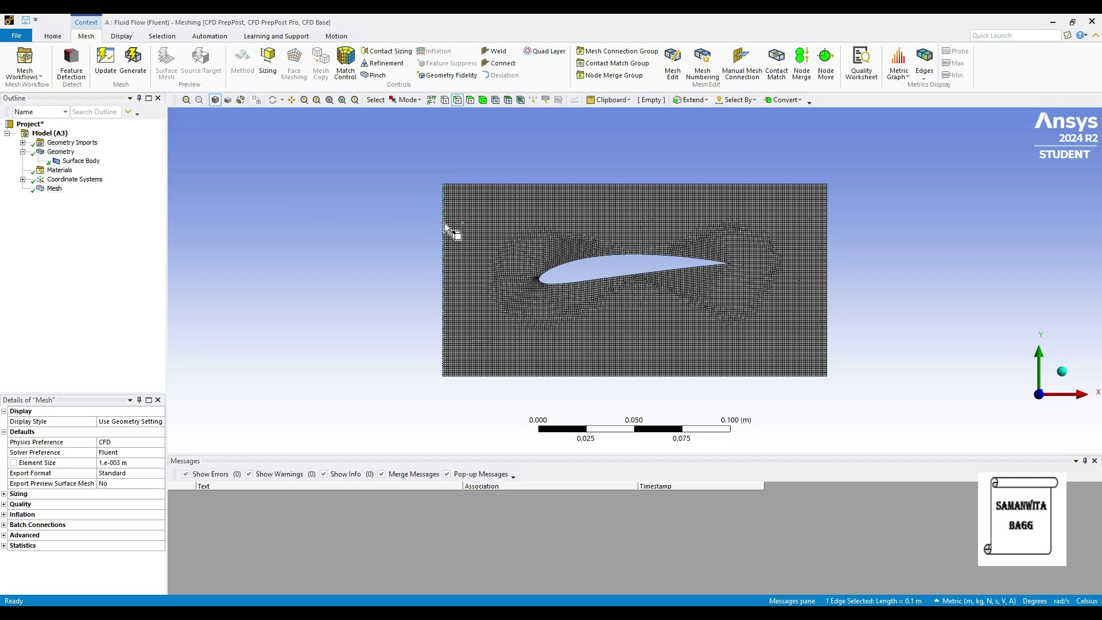
right_click(444, 223)
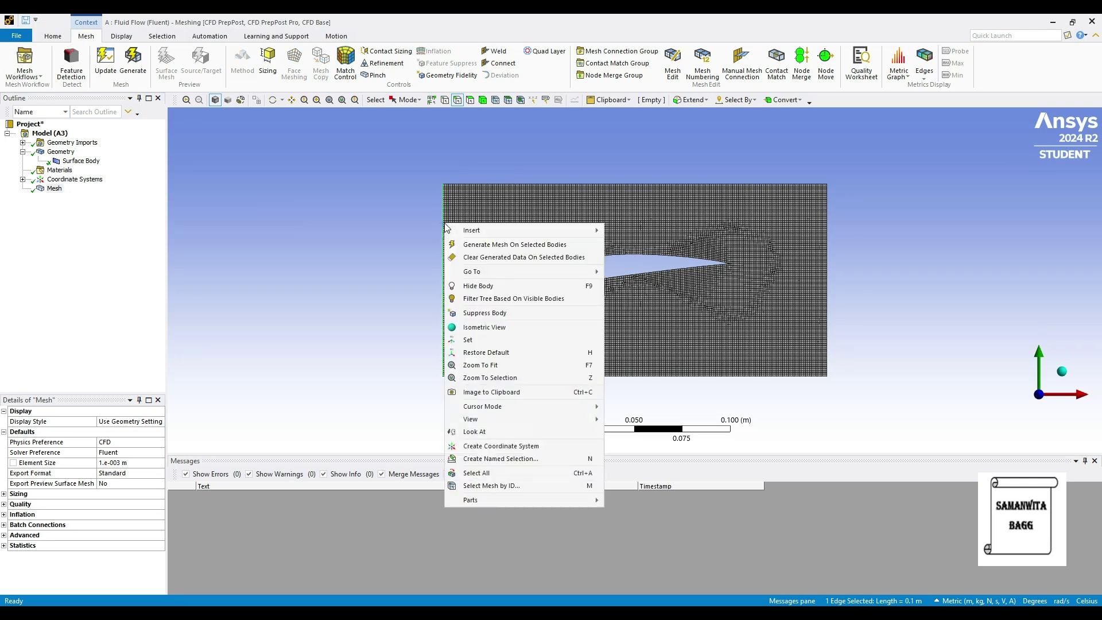
left_click(501, 458)
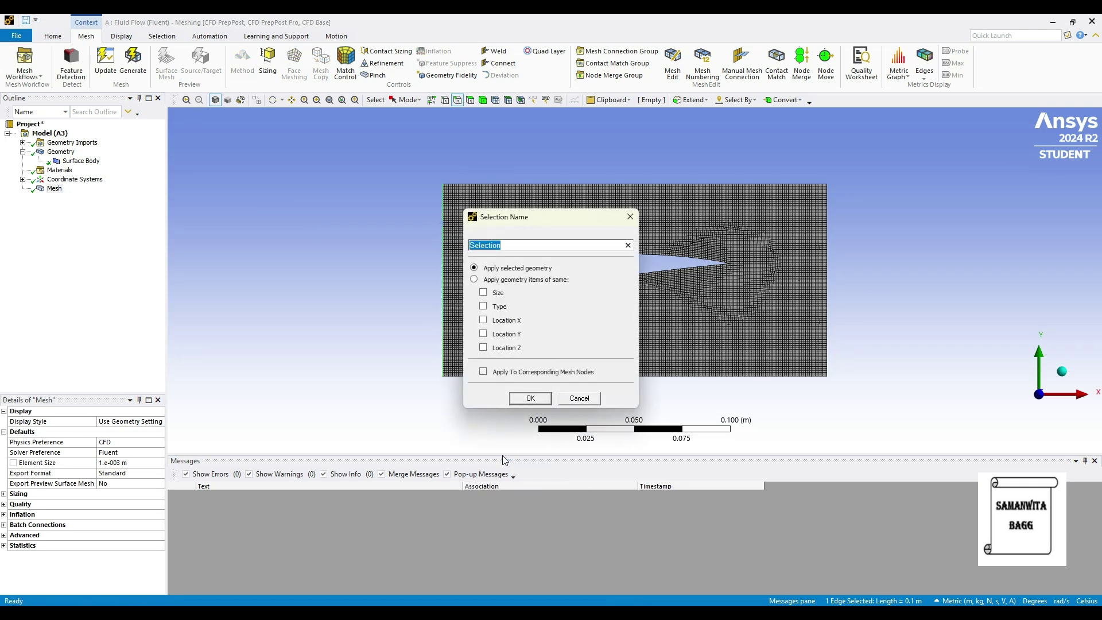
type("inlet")
key("Return")
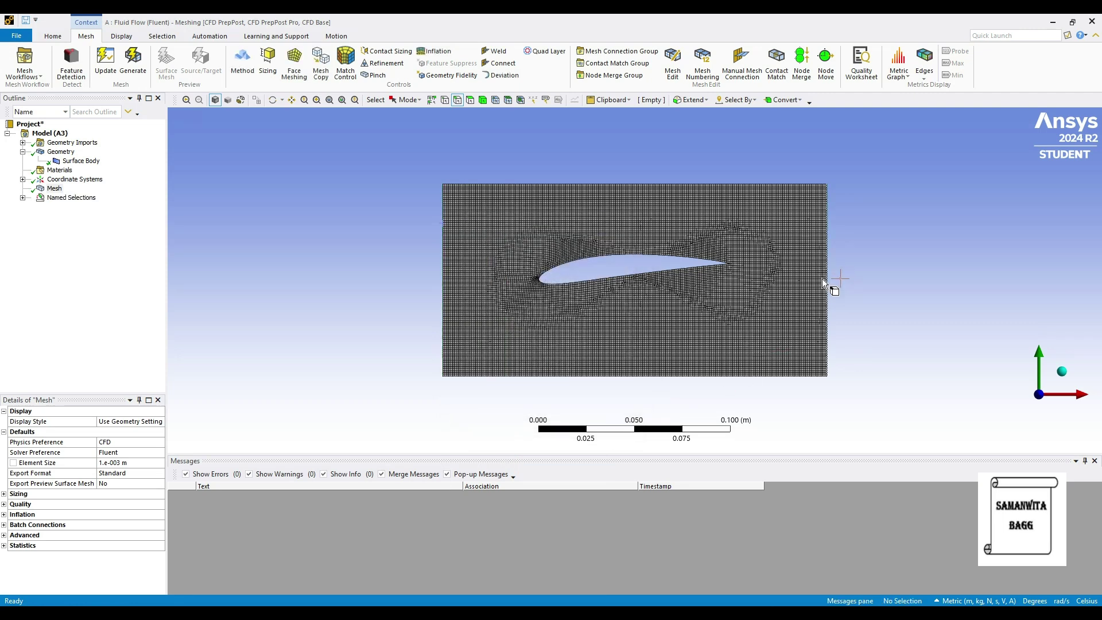
Create a named selection "outlet" from the domain's downstream vertical edge, behind the airfoil's trailing edge
left_click(828, 284)
right_click(829, 285)
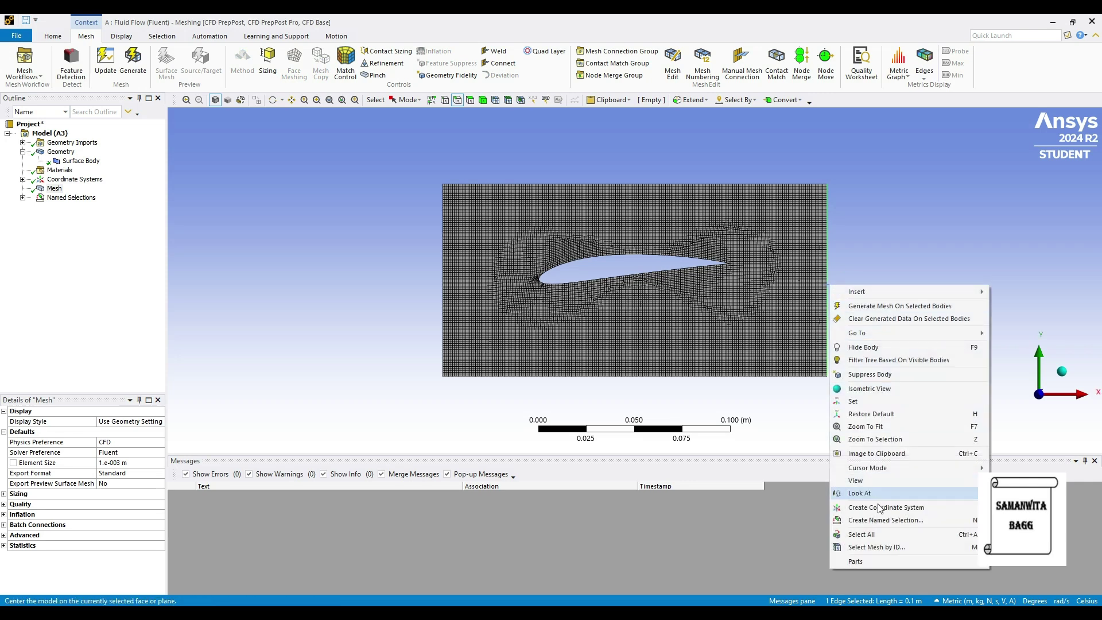
left_click(886, 520)
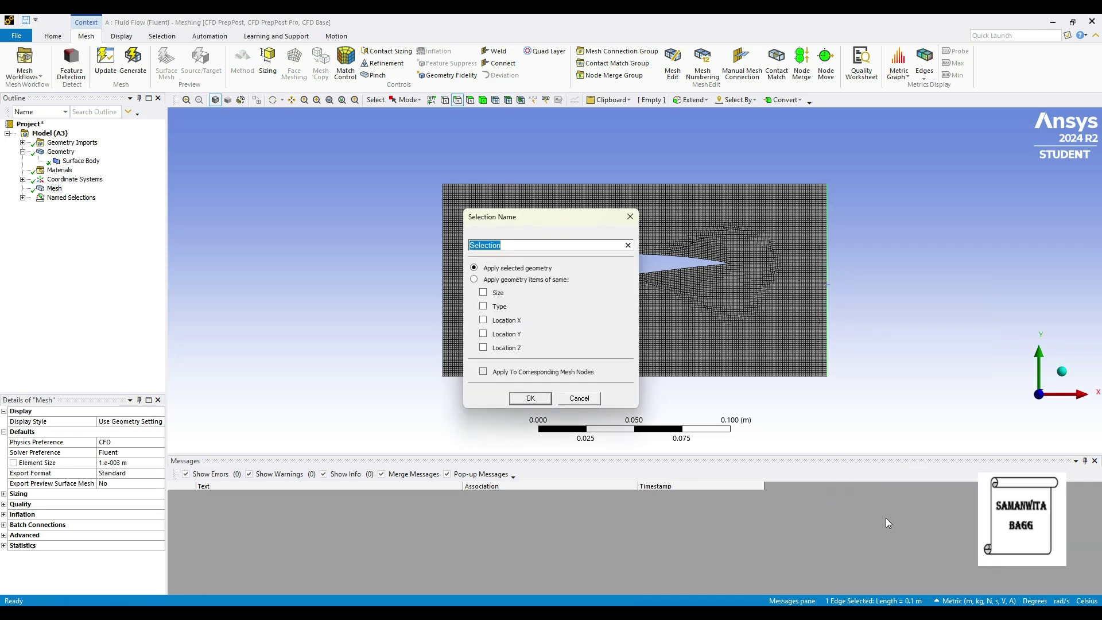
type("outlet")
key("Return")
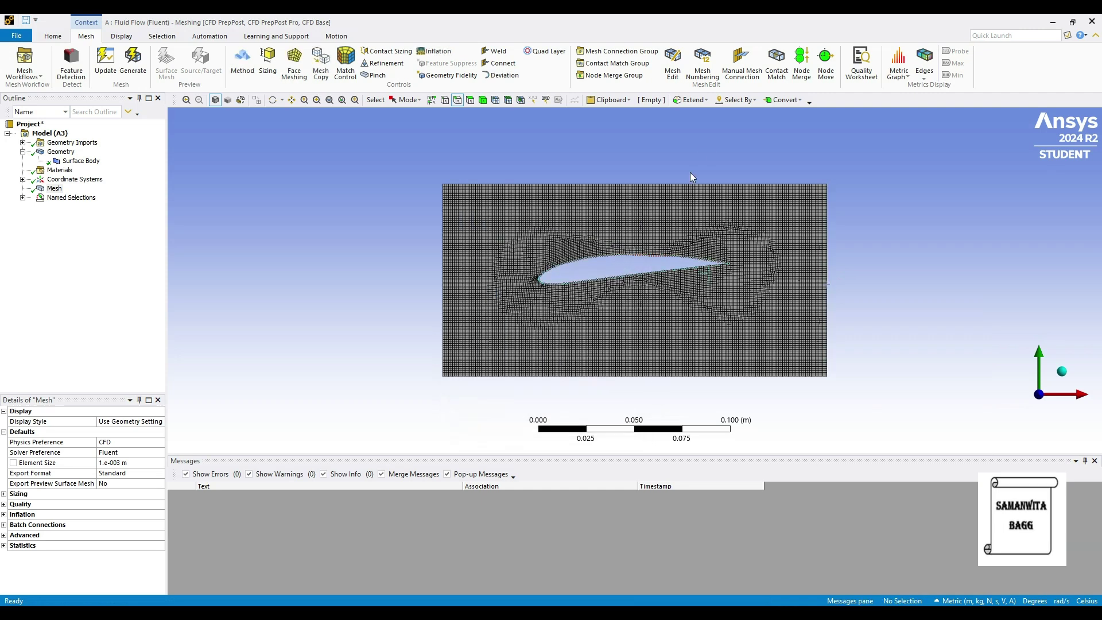
Create a named selection "airfoil" from the airfoil's contour edge
left_click(603, 254)
right_click(603, 253)
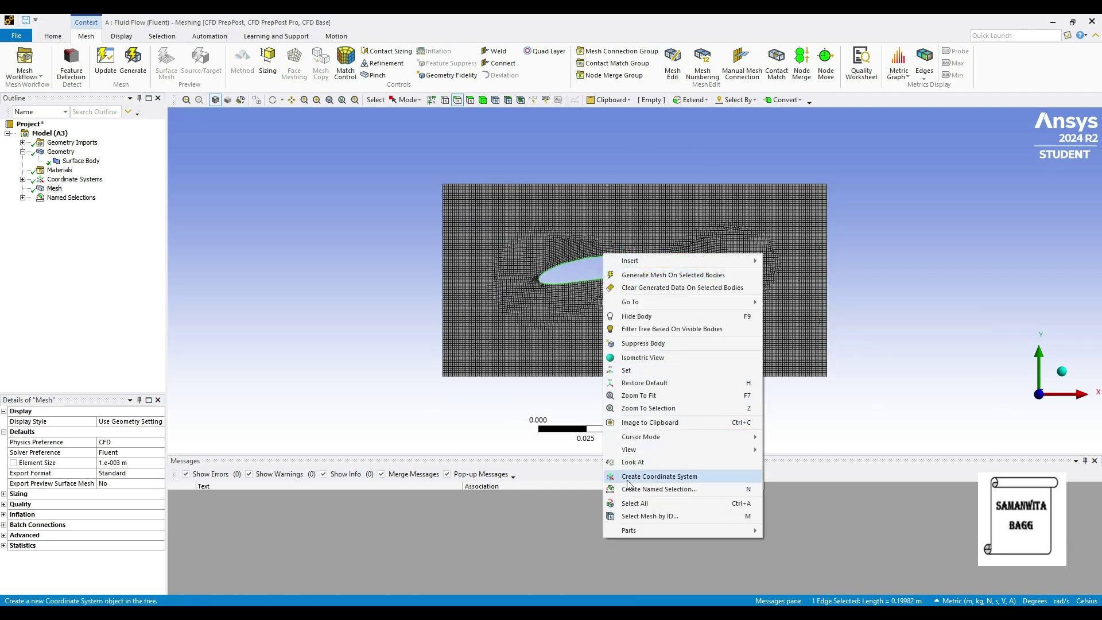
left_click(632, 490)
type("airfoil")
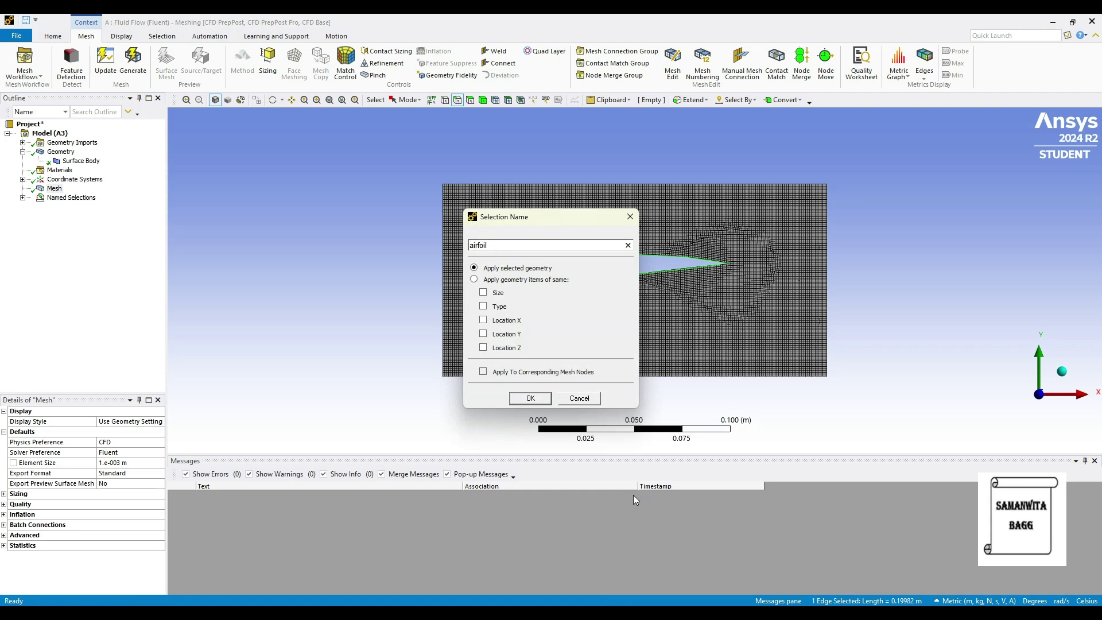
key("Return")
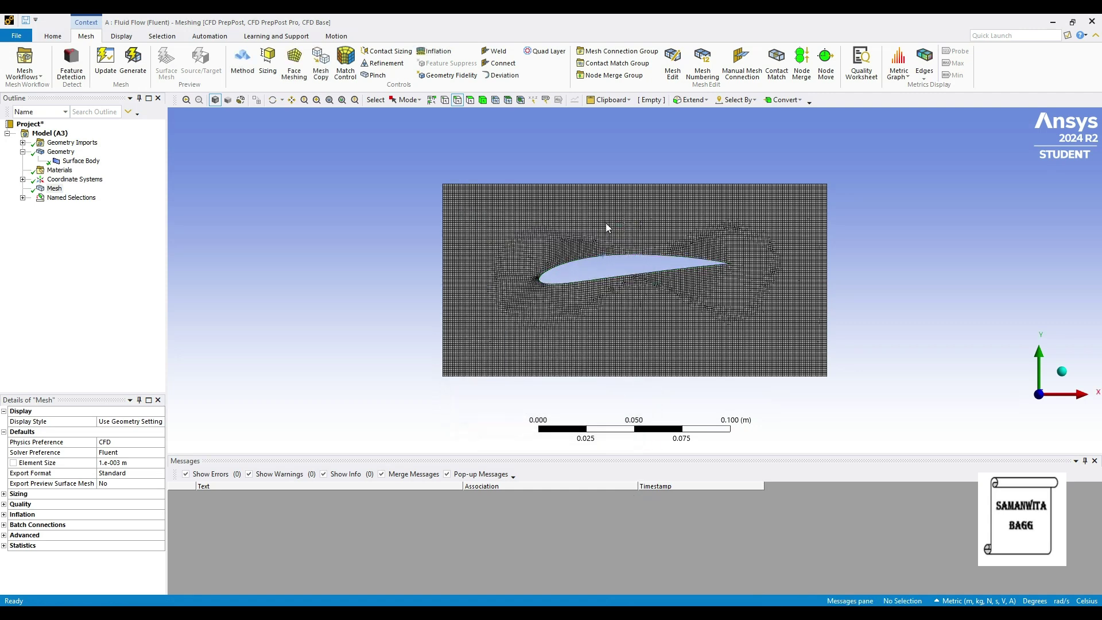
Create a named selection "top" from the domain's upper horizontal edge
left_click(604, 185)
right_click(604, 188)
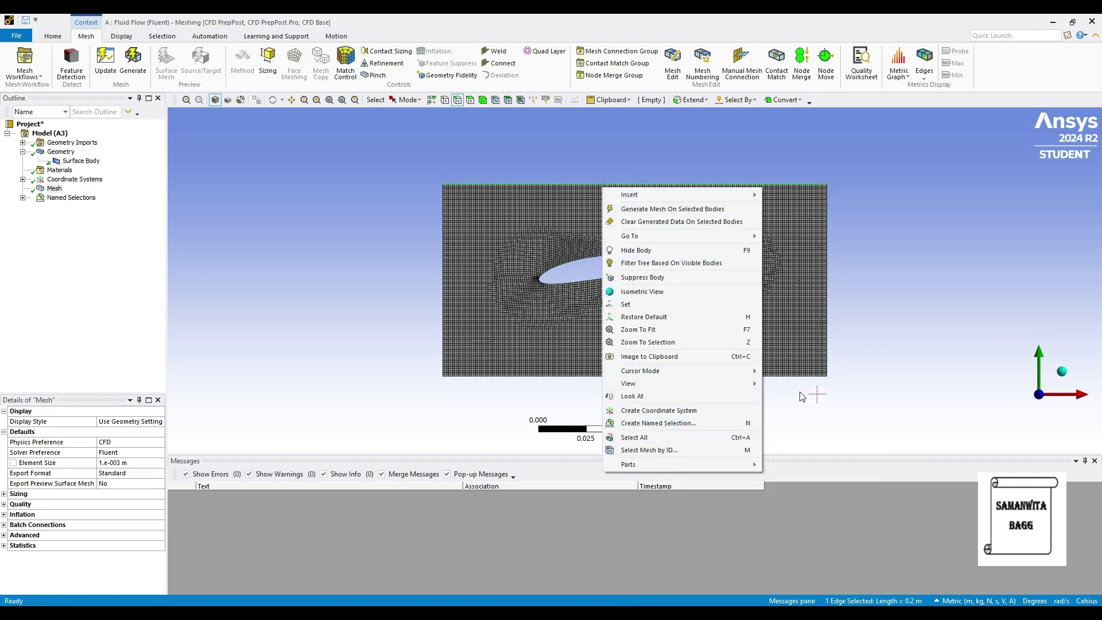
left_click(678, 424)
type("top")
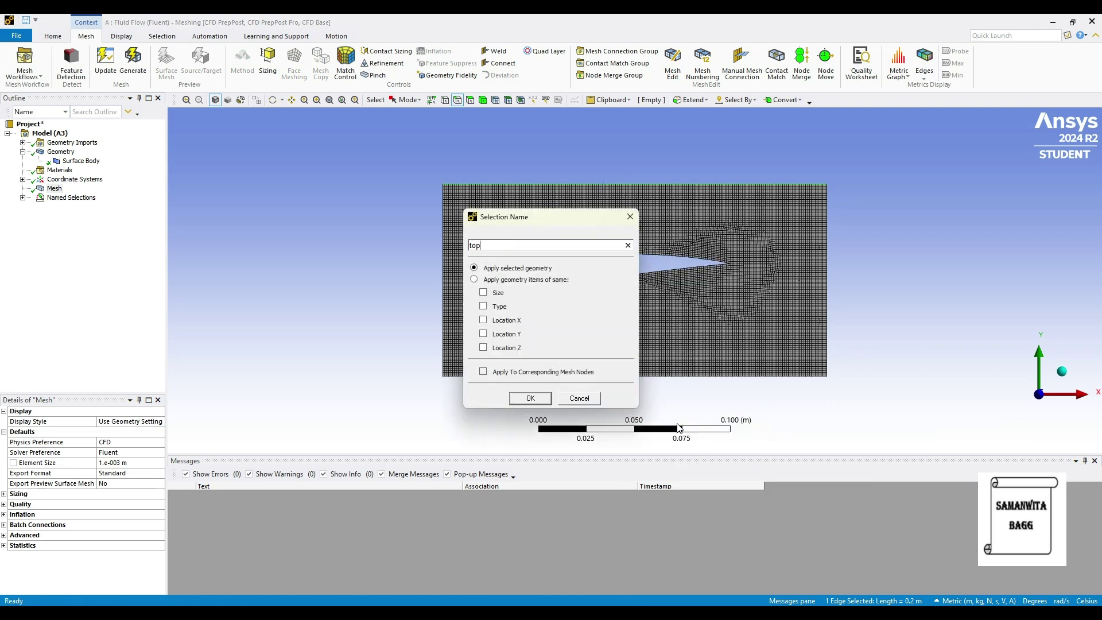
key("Return")
Create a named selection "bottom" from the domain's lower horizontal edge
left_click(669, 377)
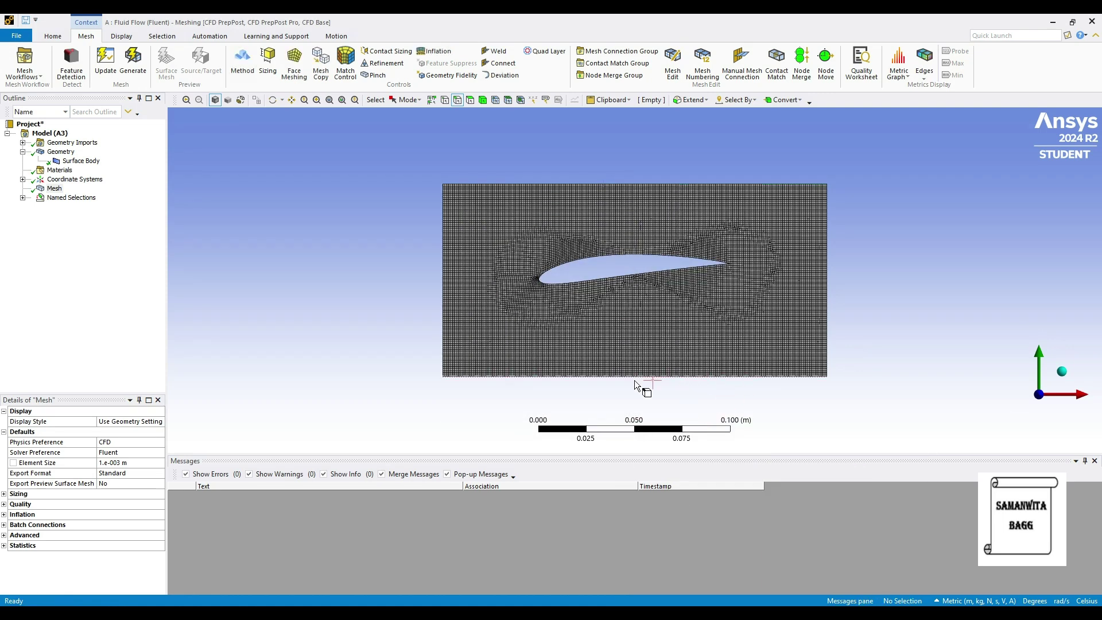
right_click(642, 378)
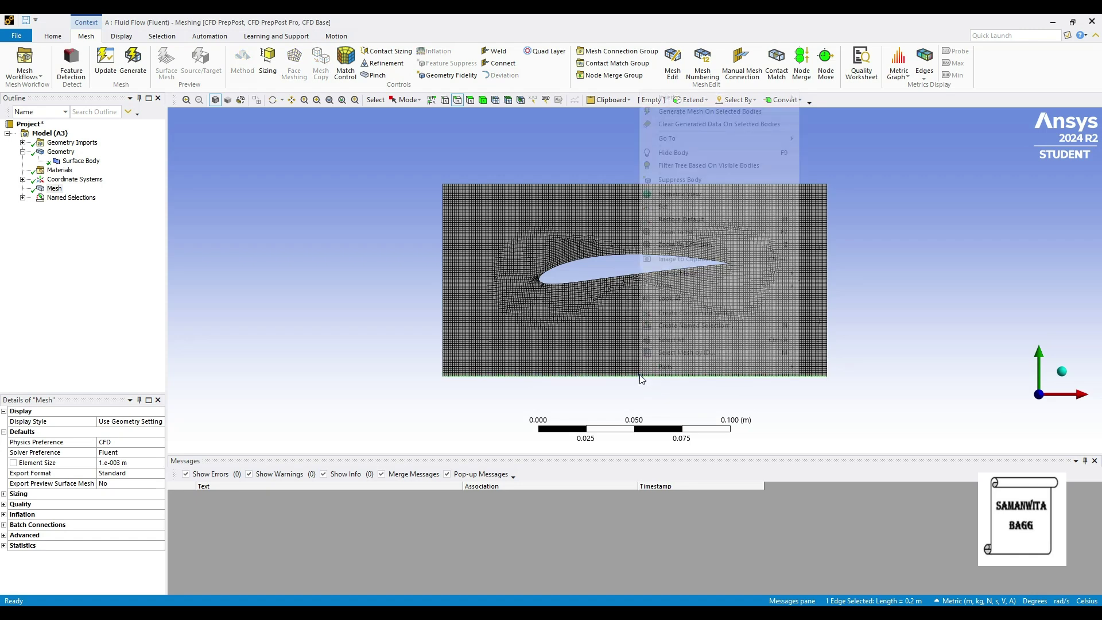
left_click(699, 326)
type("bottom")
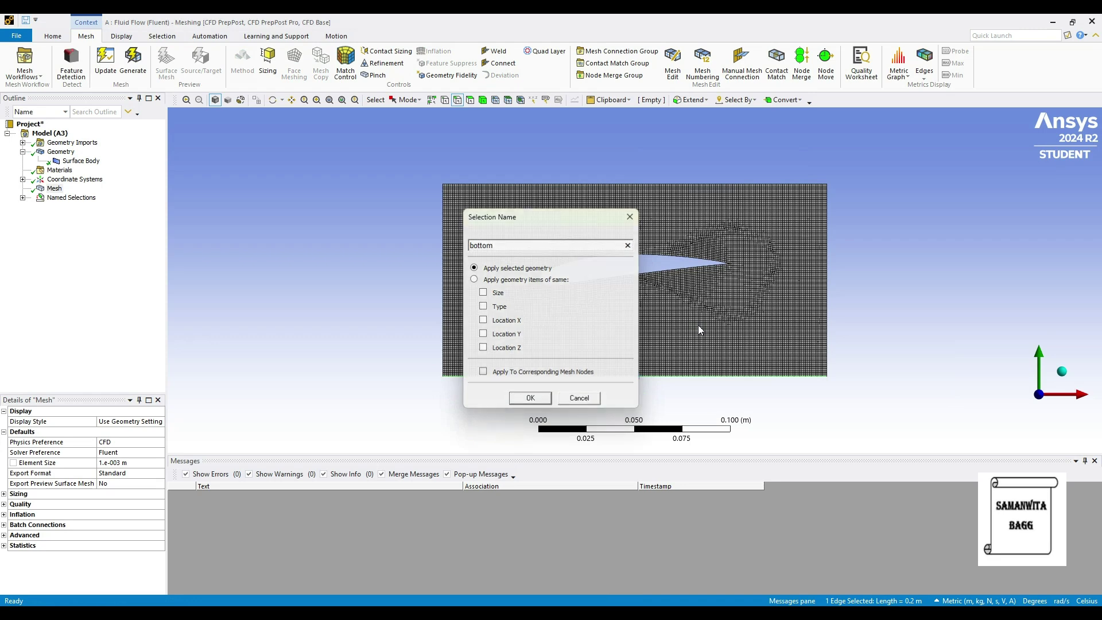
key("Return")
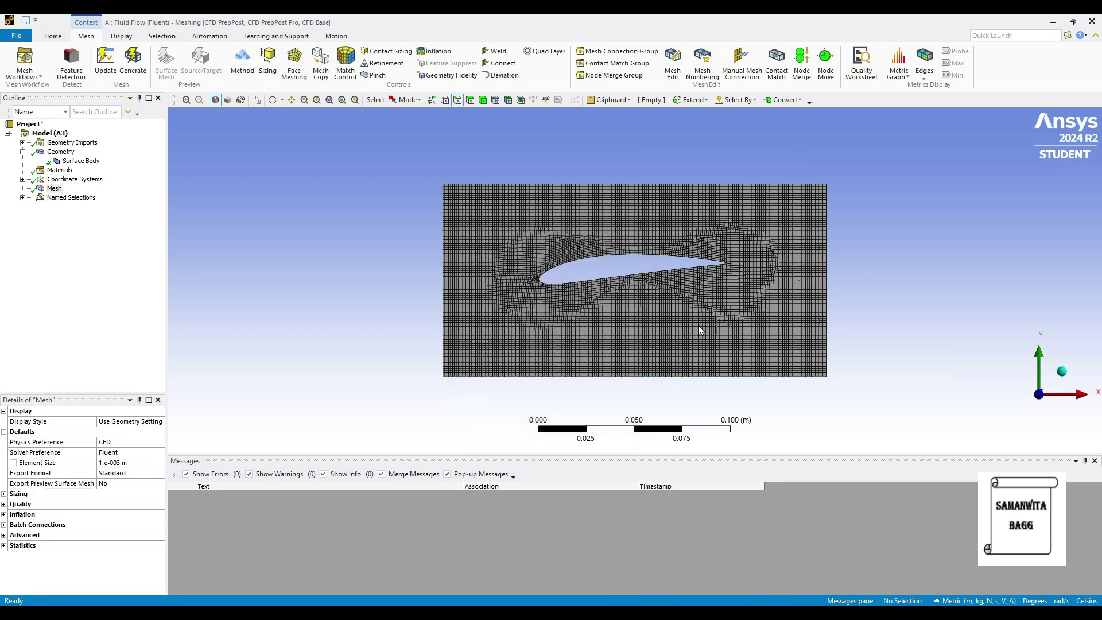
List the created named selections and update the mesh so it is translated for Fluent
left_click(22, 197)
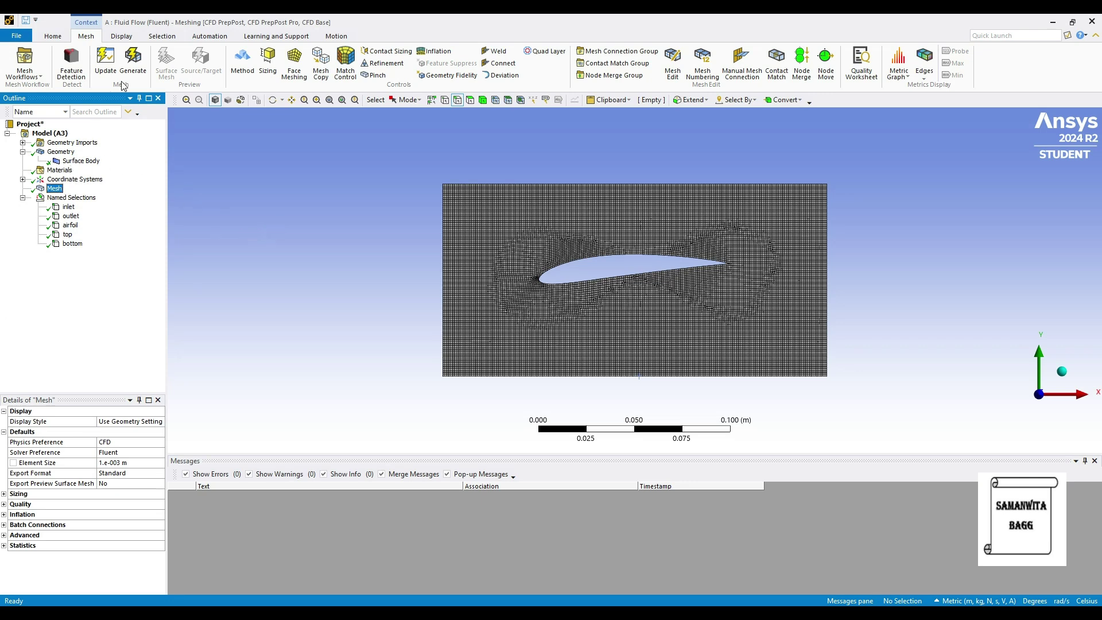
left_click(105, 60)
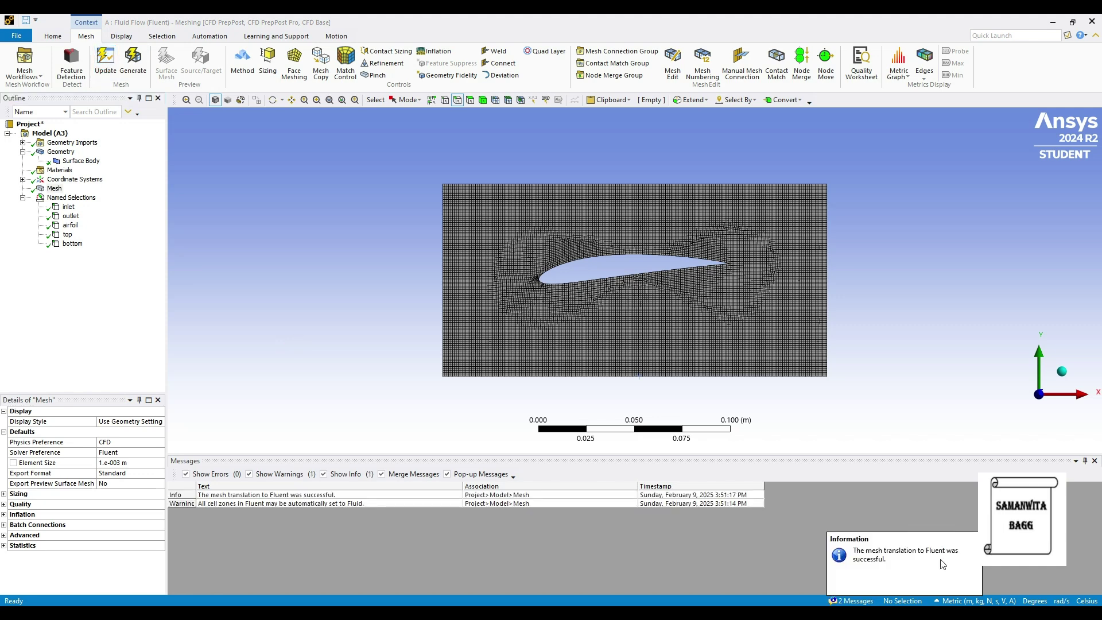
left_click(860, 543)
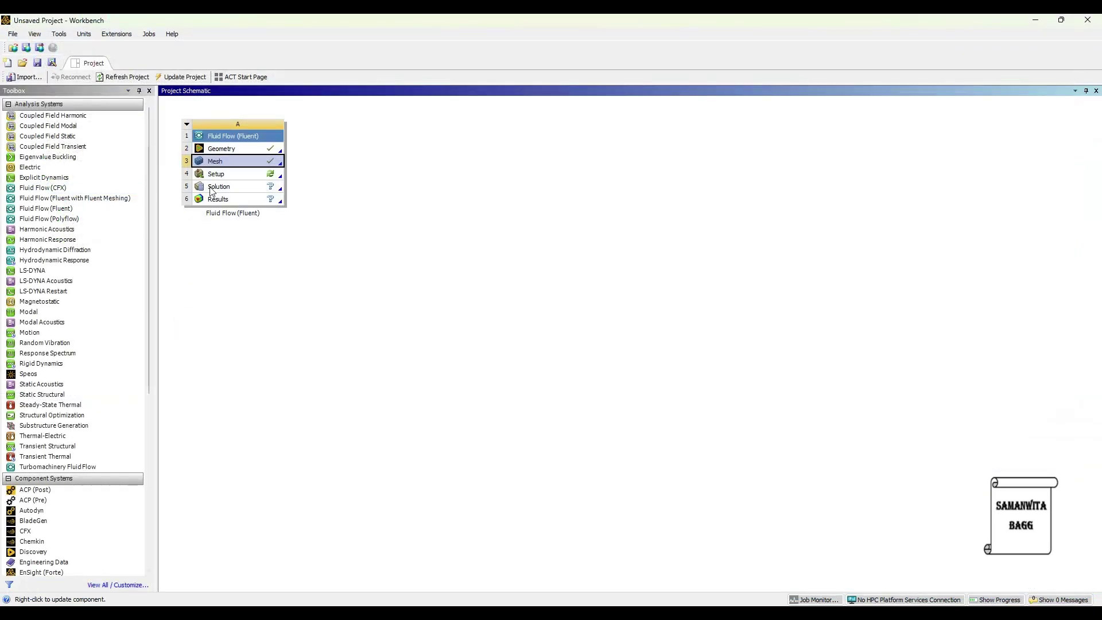
Open the Setup cell of the fluid flow system from Workbench and start Fluent in double precision with 2 solver processes
double_click(226, 174)
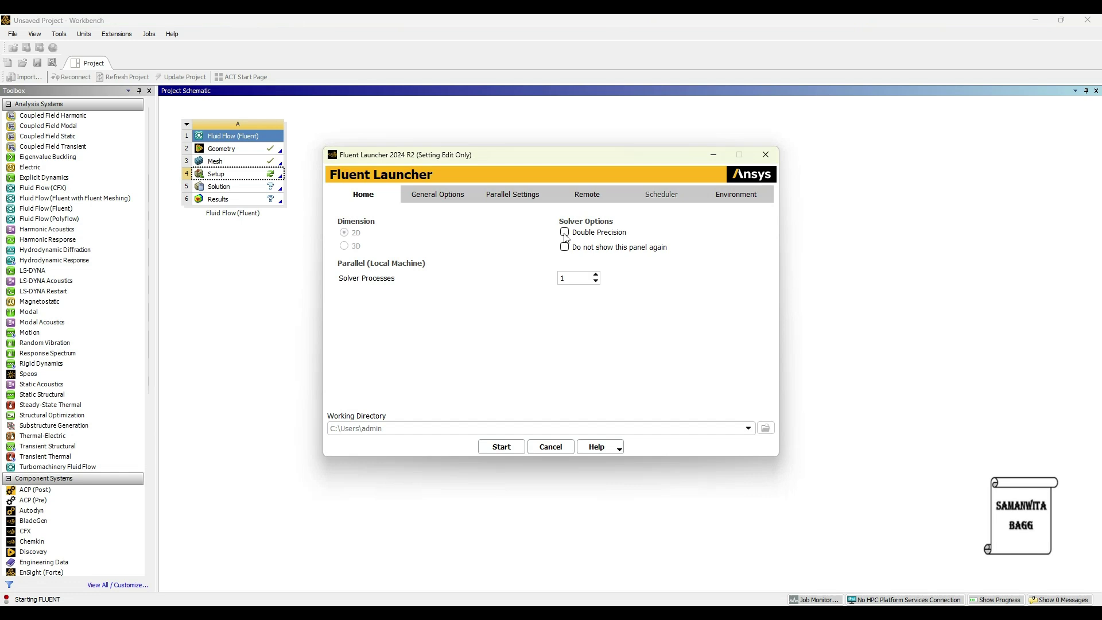
left_click(596, 274)
left_click(501, 447)
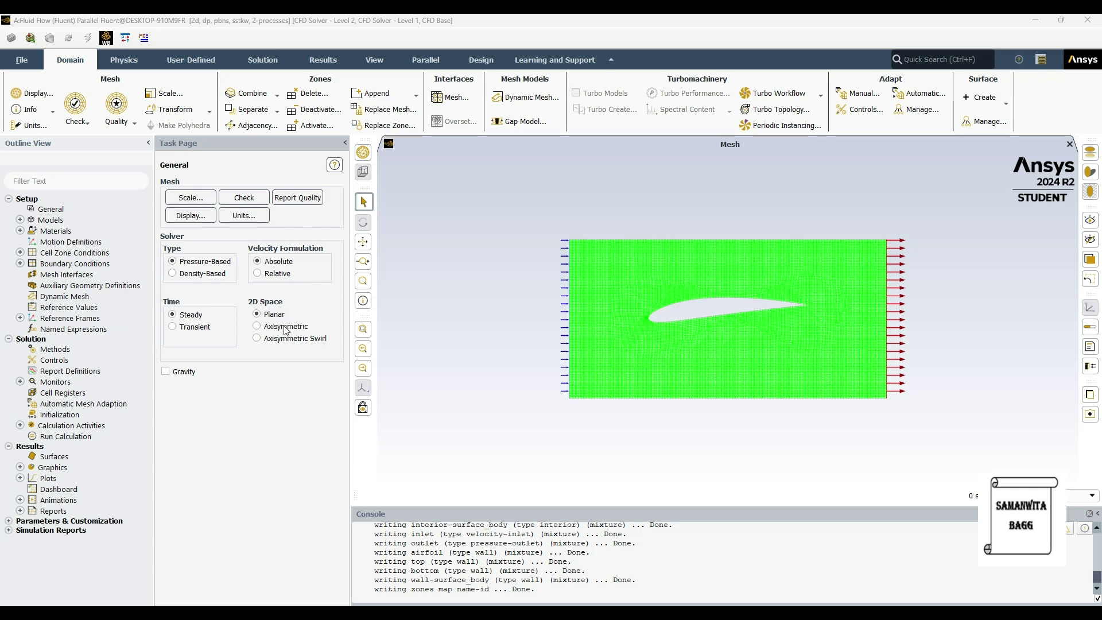
Examine the viscous model settings and the fluid material assigned in the setup
left_click(20, 220)
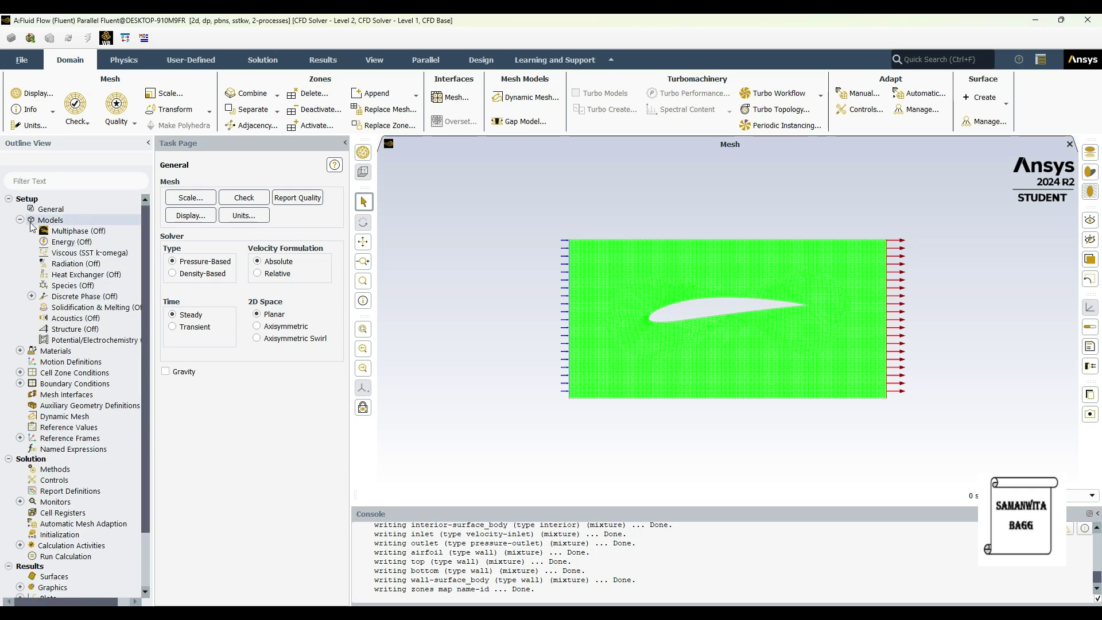
double_click(86, 253)
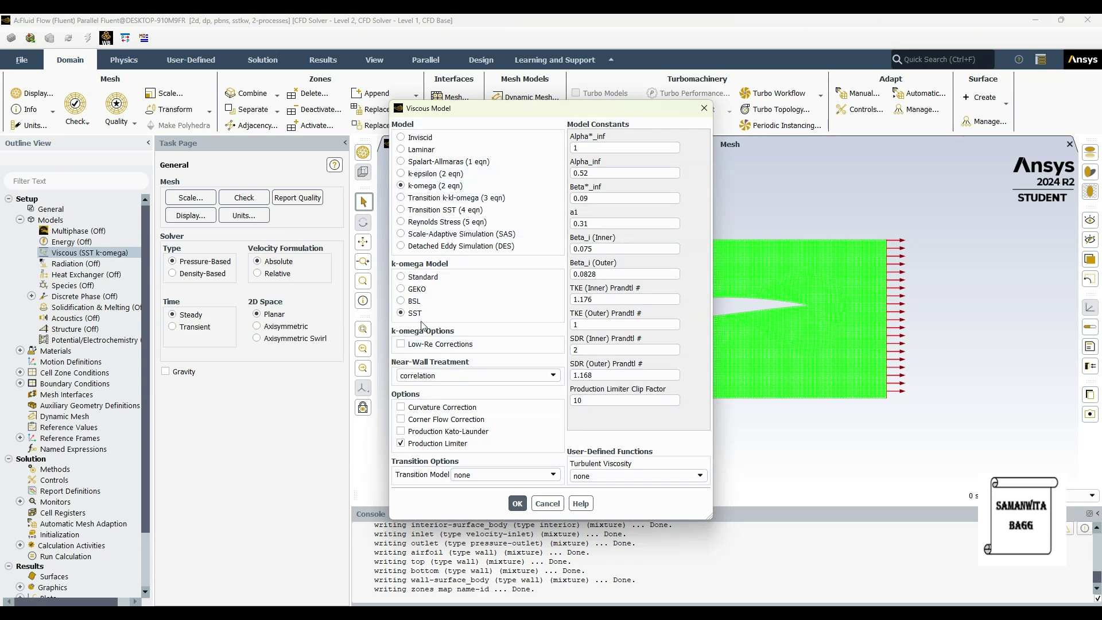
left_click(704, 109)
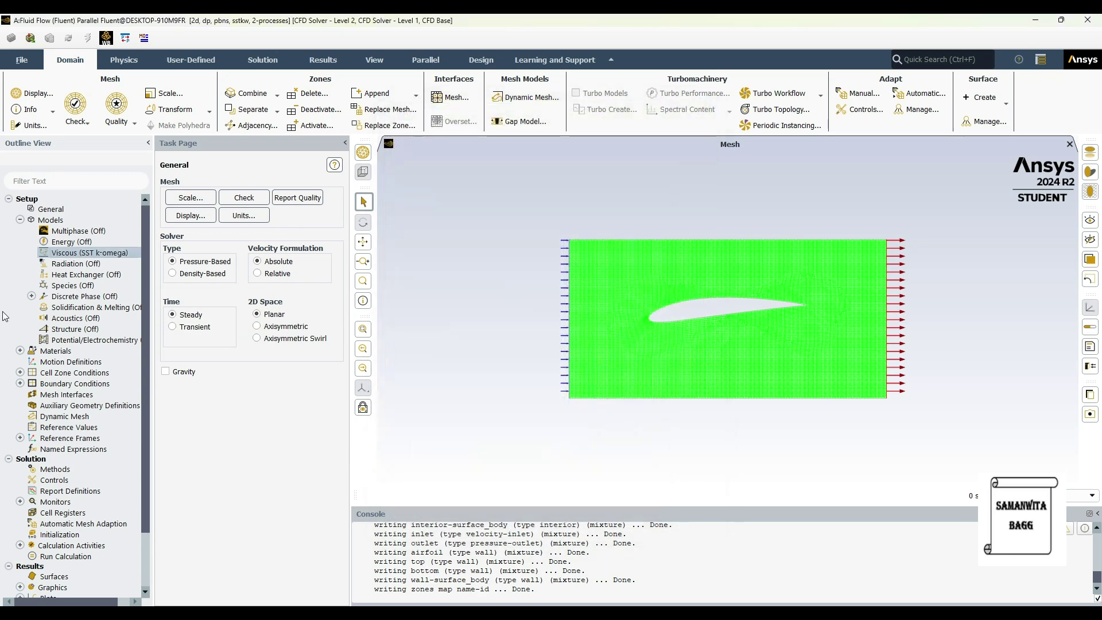
left_click(20, 220)
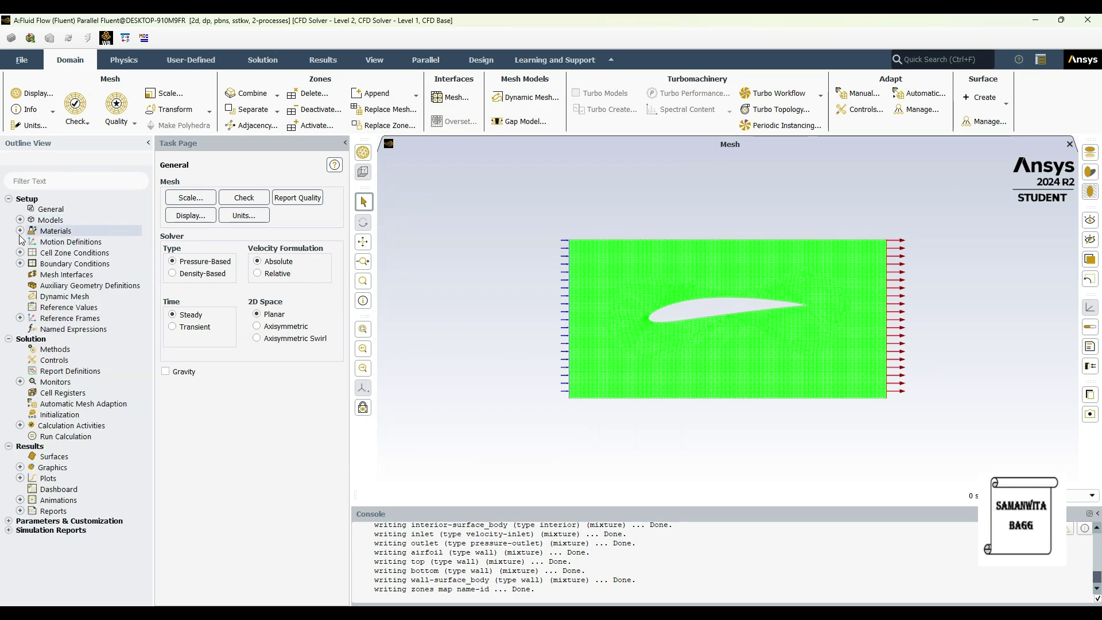
left_click(20, 231)
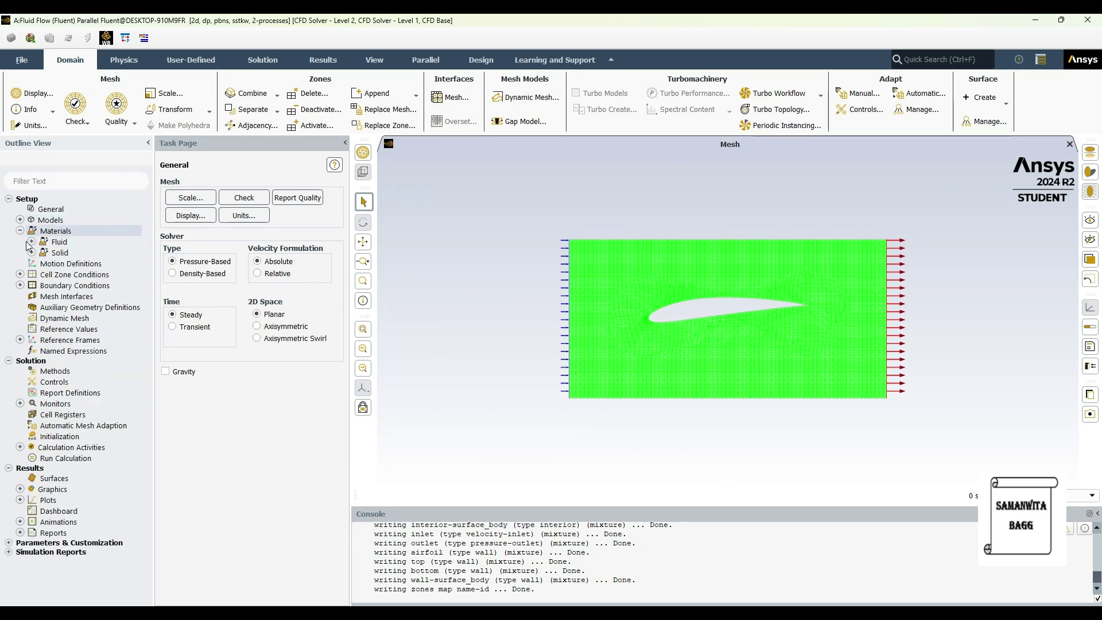
double_click(93, 244)
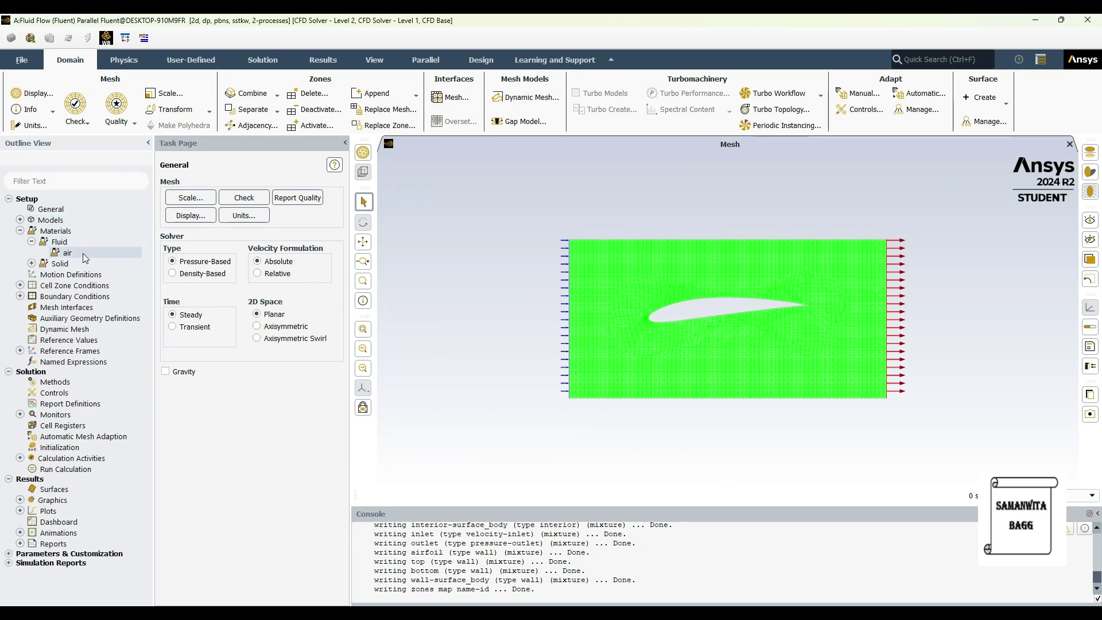
left_click(20, 230)
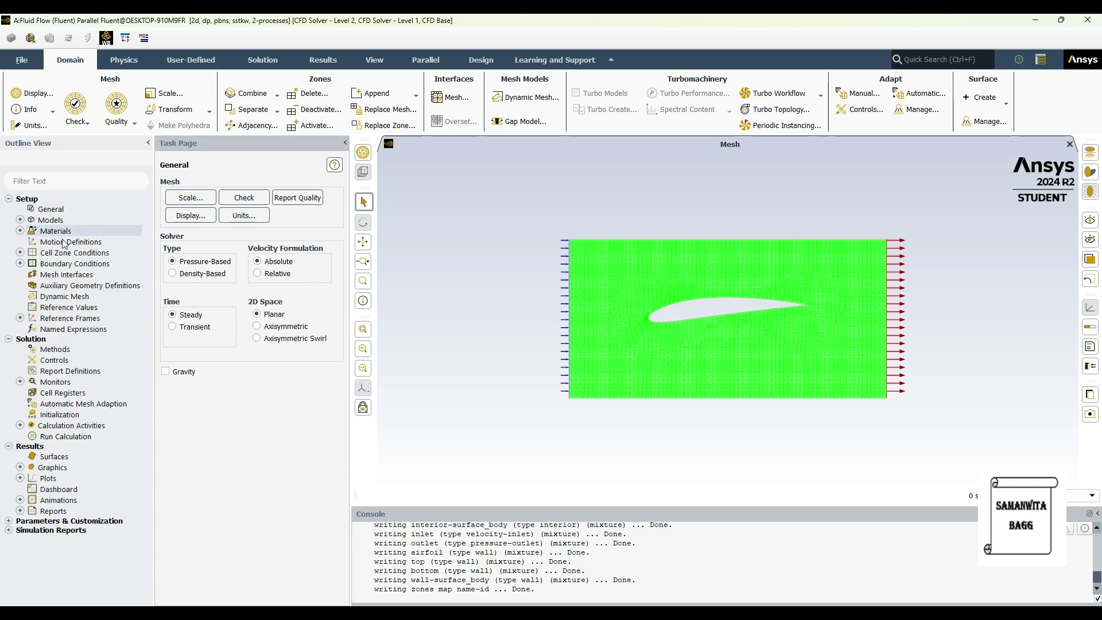
Set the velocity magnitude of the inlet boundary condition to 15 m/s
left_click(32, 265)
left_click(20, 263)
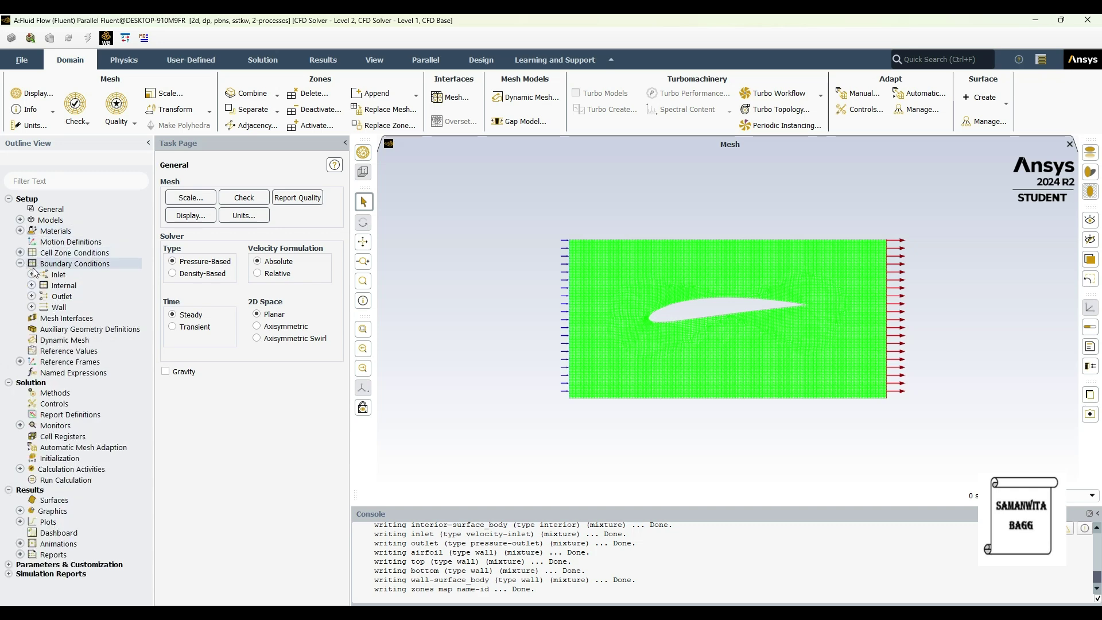
left_click(32, 274)
double_click(91, 287)
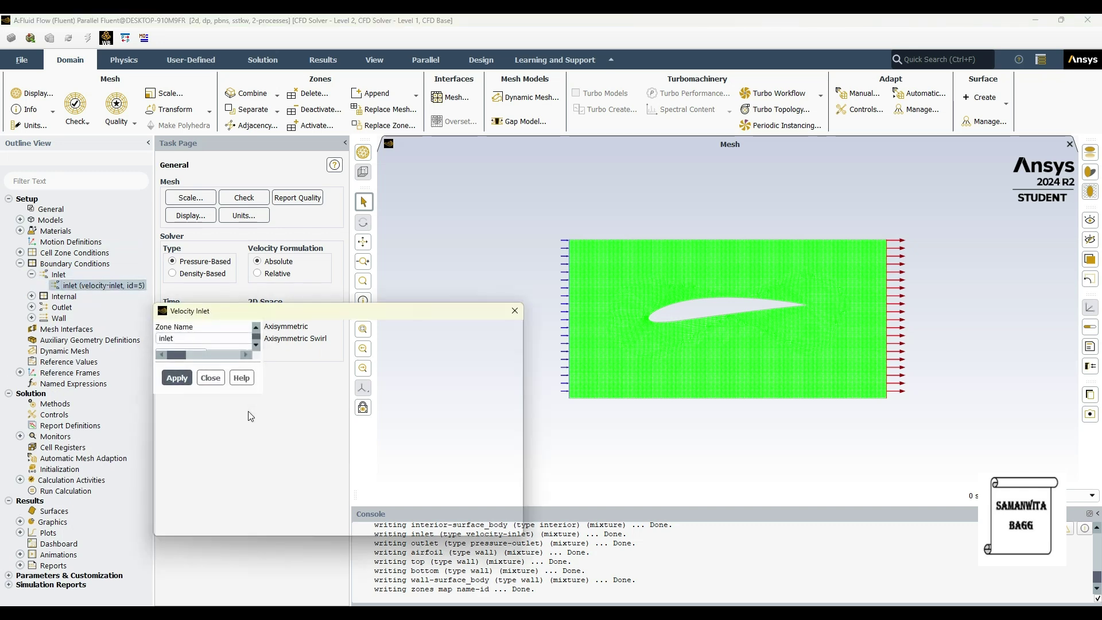
double_click(369, 412)
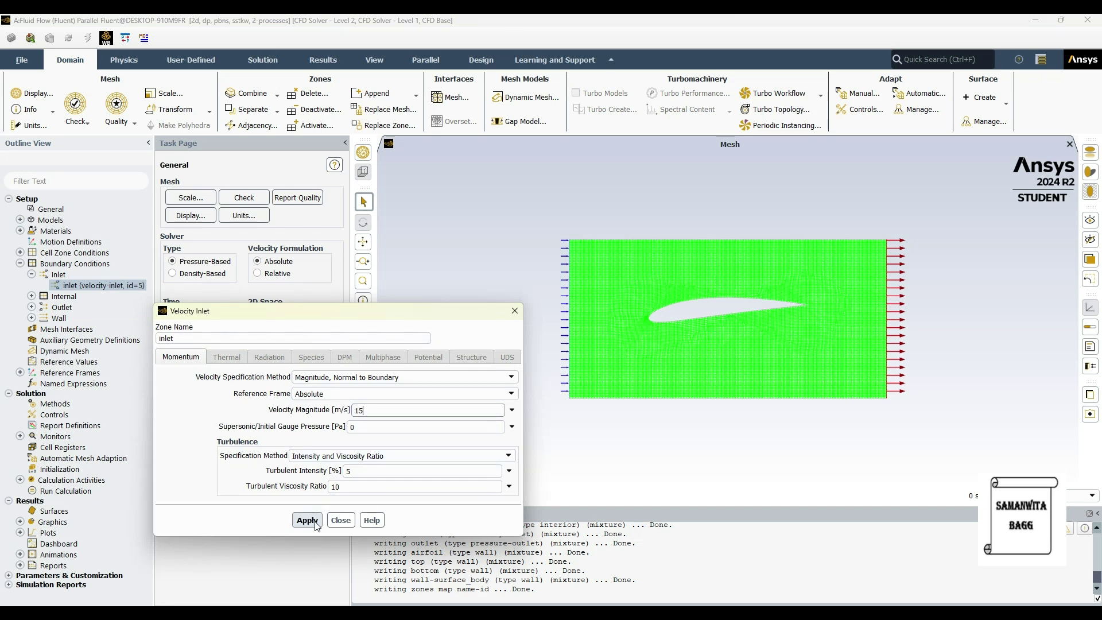
left_click(441, 429)
left_click(515, 311)
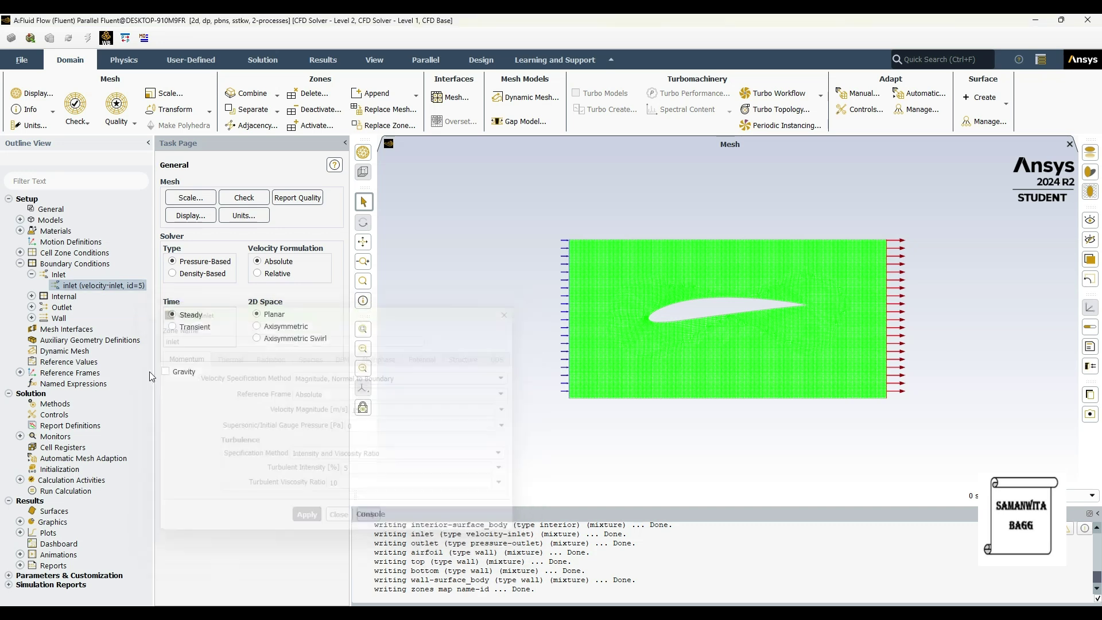
left_click(20, 264)
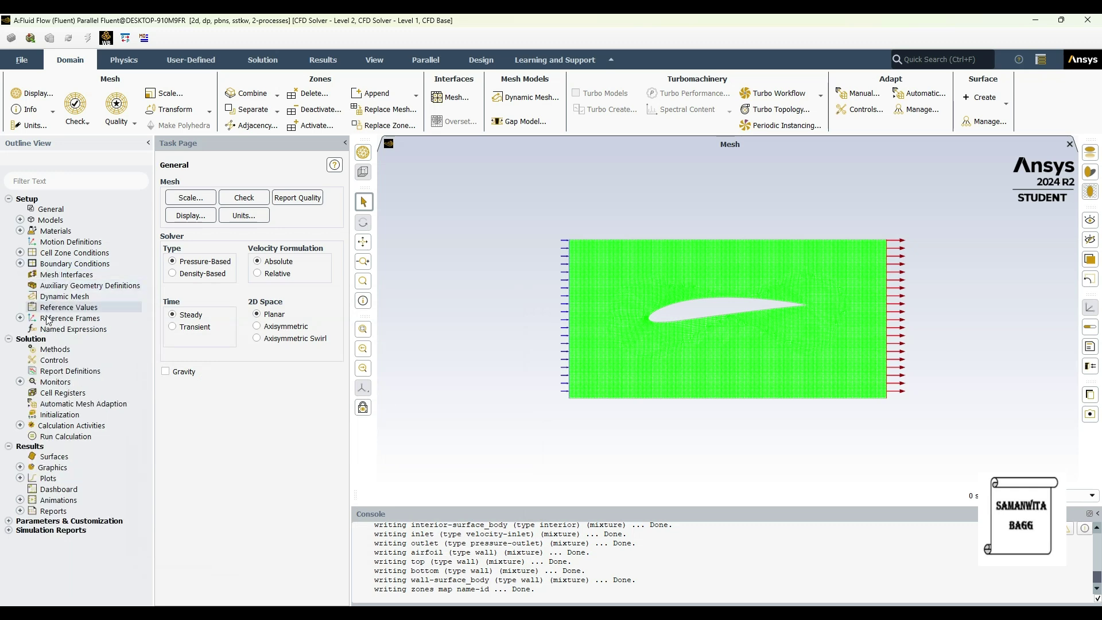
Compute the reference values from the inlet and set the reference zone to surface_body
left_click(64, 308)
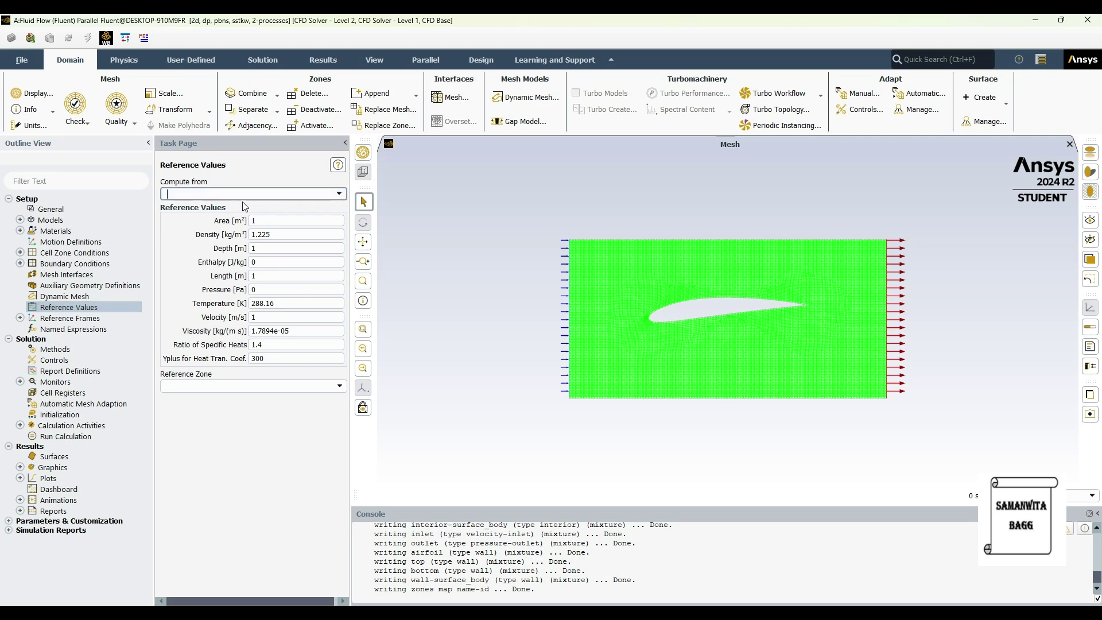
left_click(275, 193)
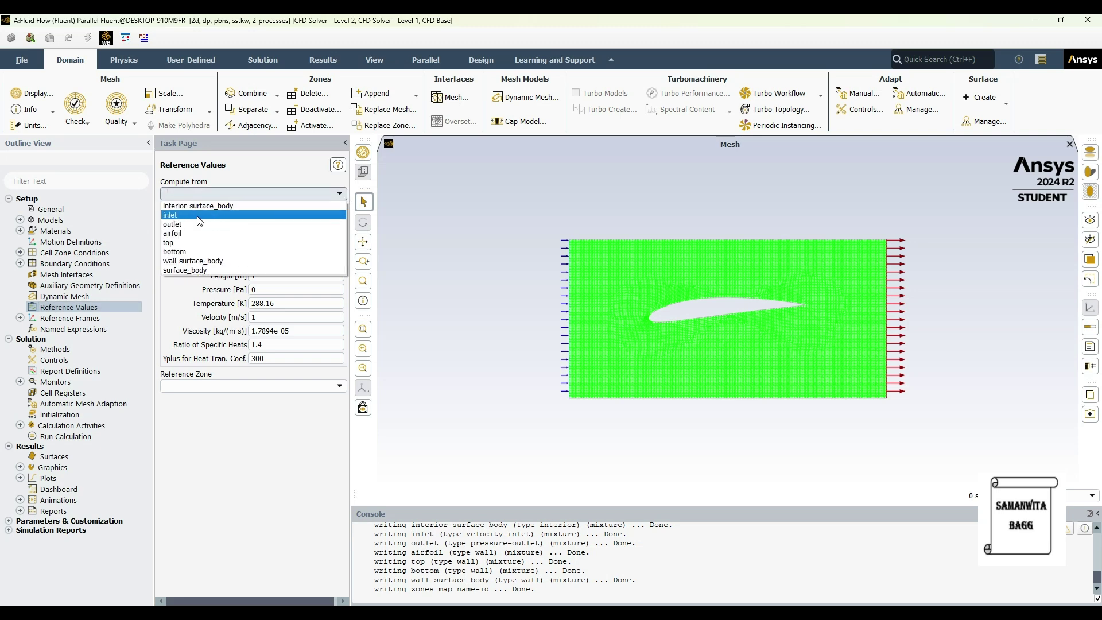
left_click(274, 216)
left_click(322, 385)
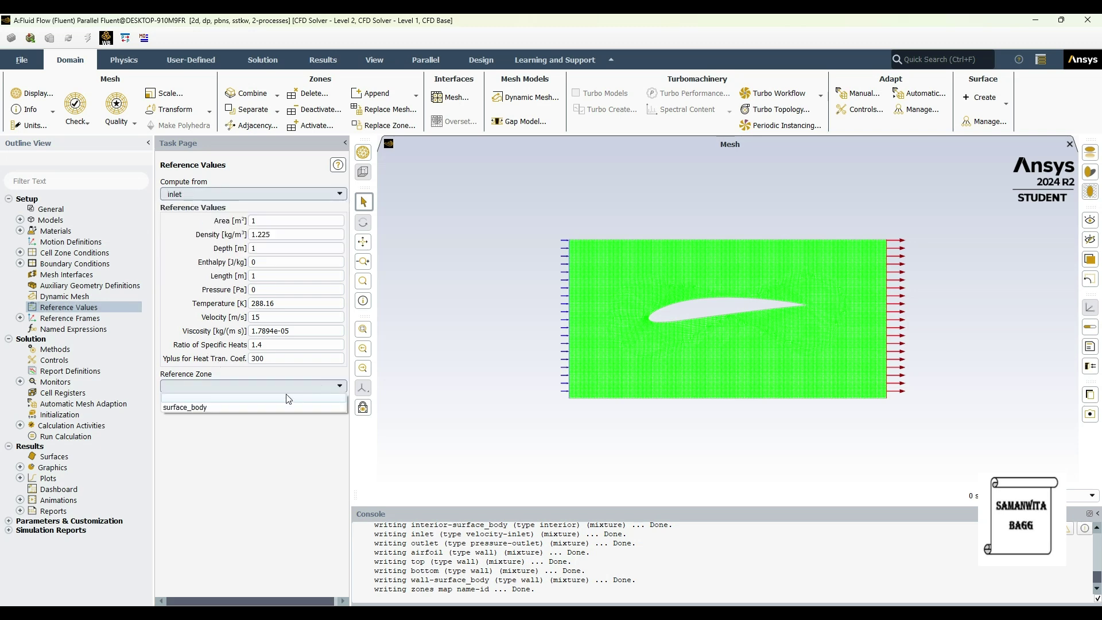
left_click(225, 407)
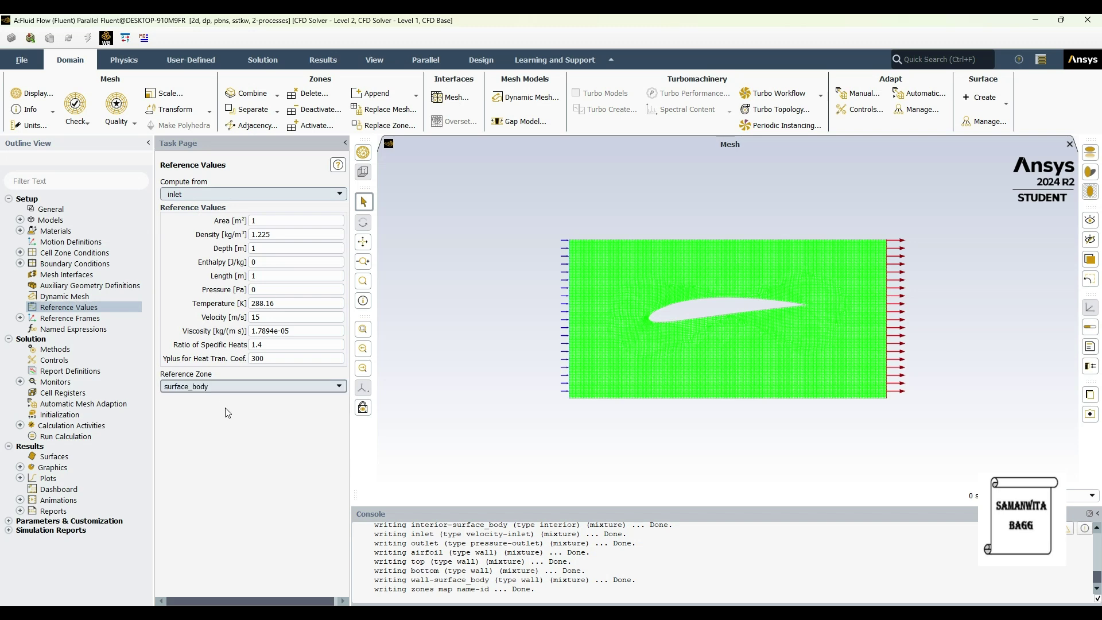
Review the solution methods, then create a new report plot and start a drag force report definition for it
left_click(63, 350)
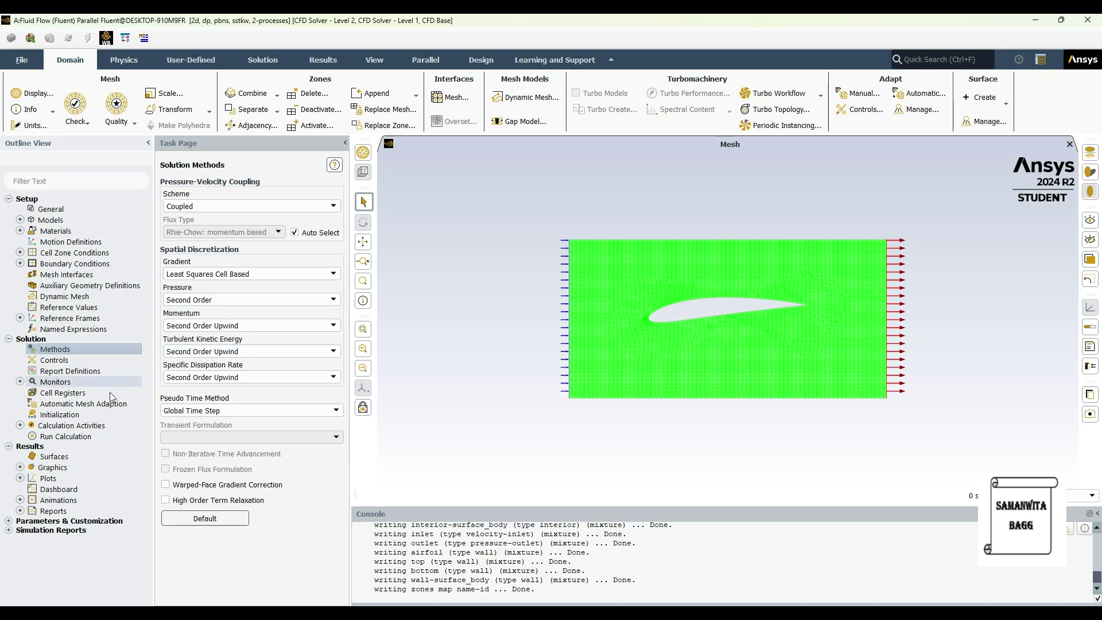
left_click(21, 382)
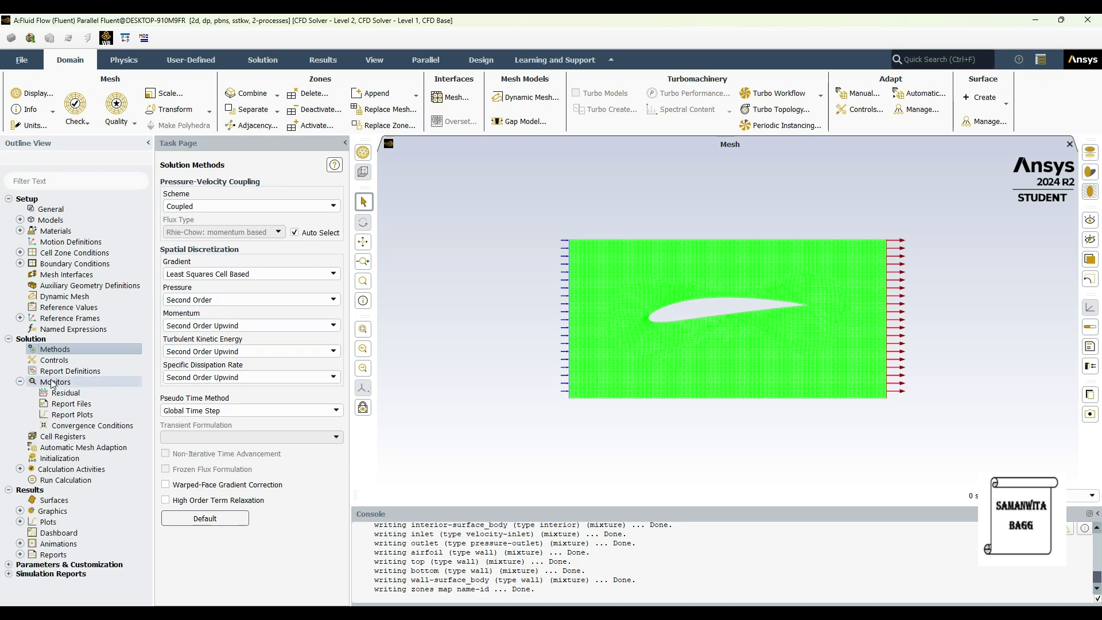
double_click(71, 414)
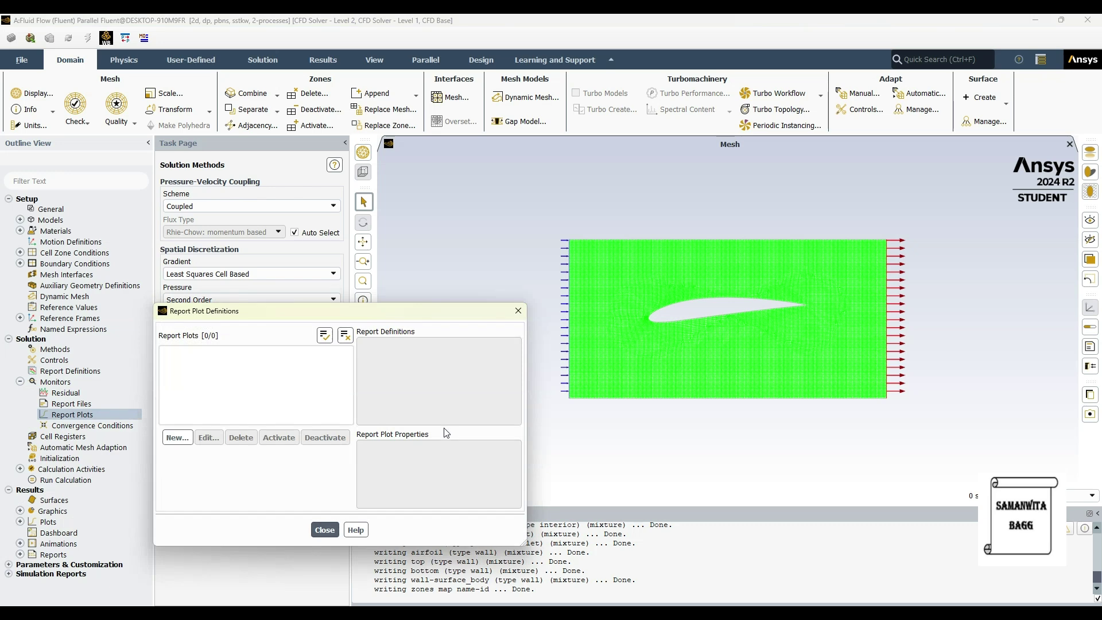
left_click(177, 438)
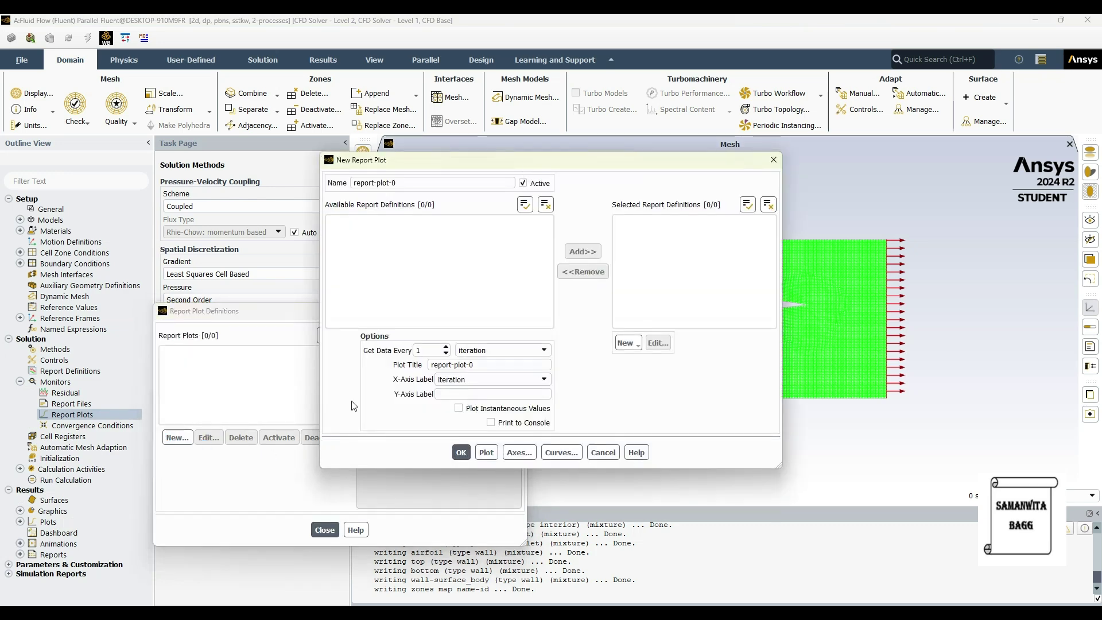
left_click(628, 343)
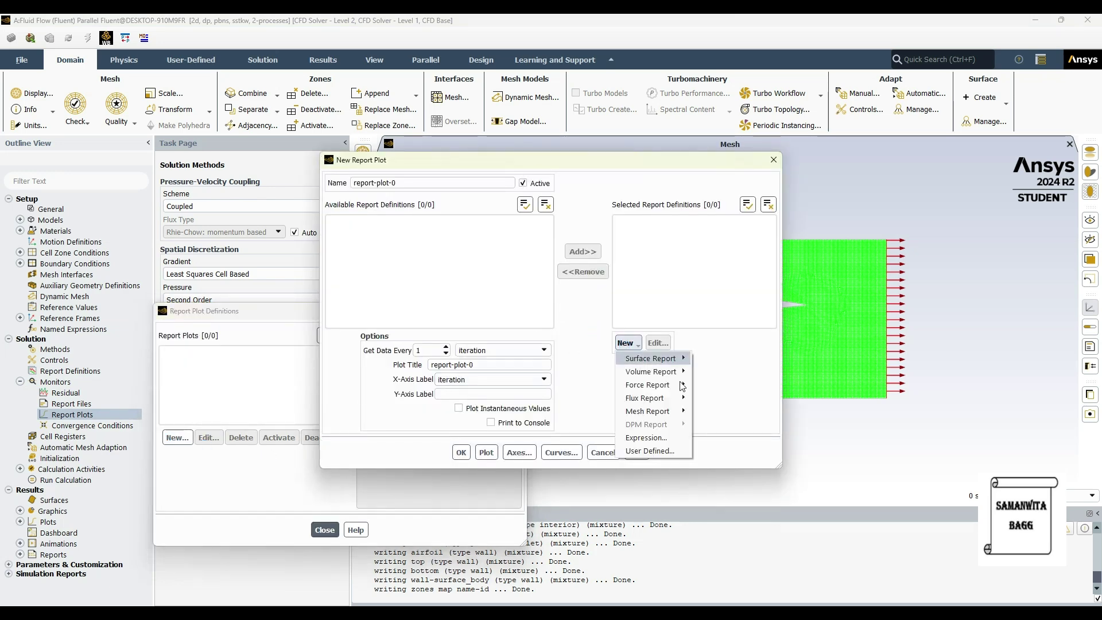
mouse_move(675, 392)
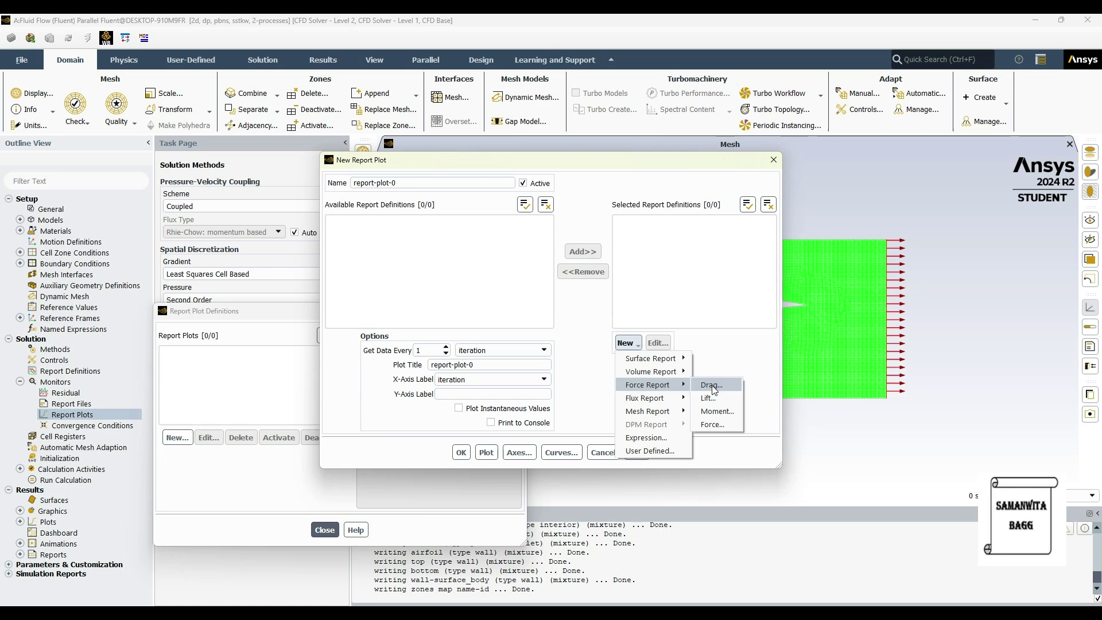
left_click(712, 386)
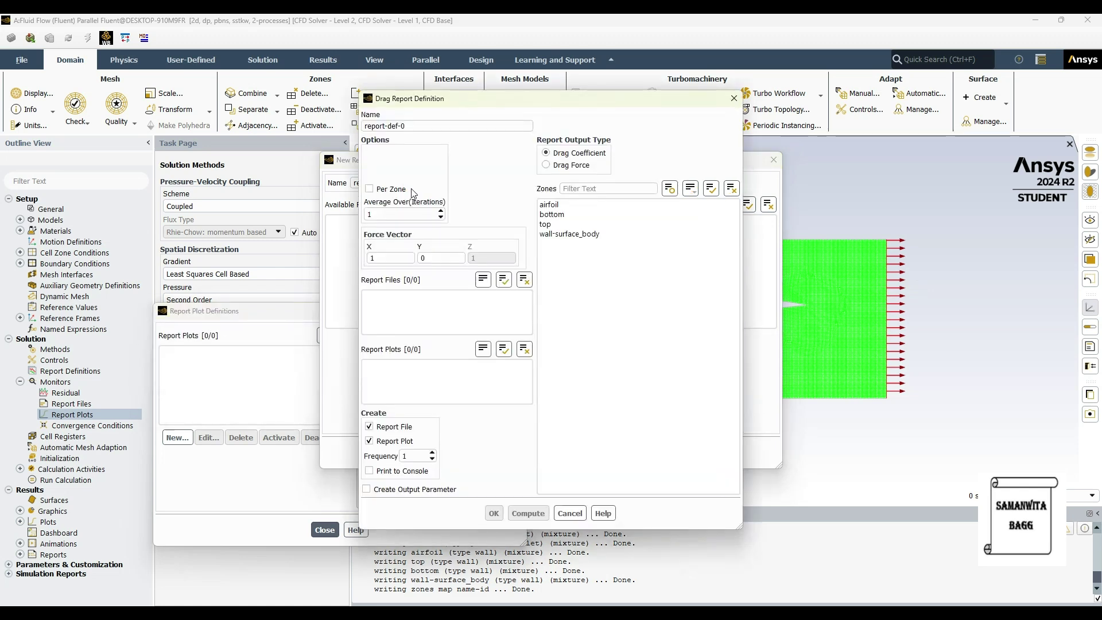
Name the drag coefficient report definition drag-cd, assign the airfoil zone, and enable printing to the console
left_click(413, 127)
key("ctrl+a")
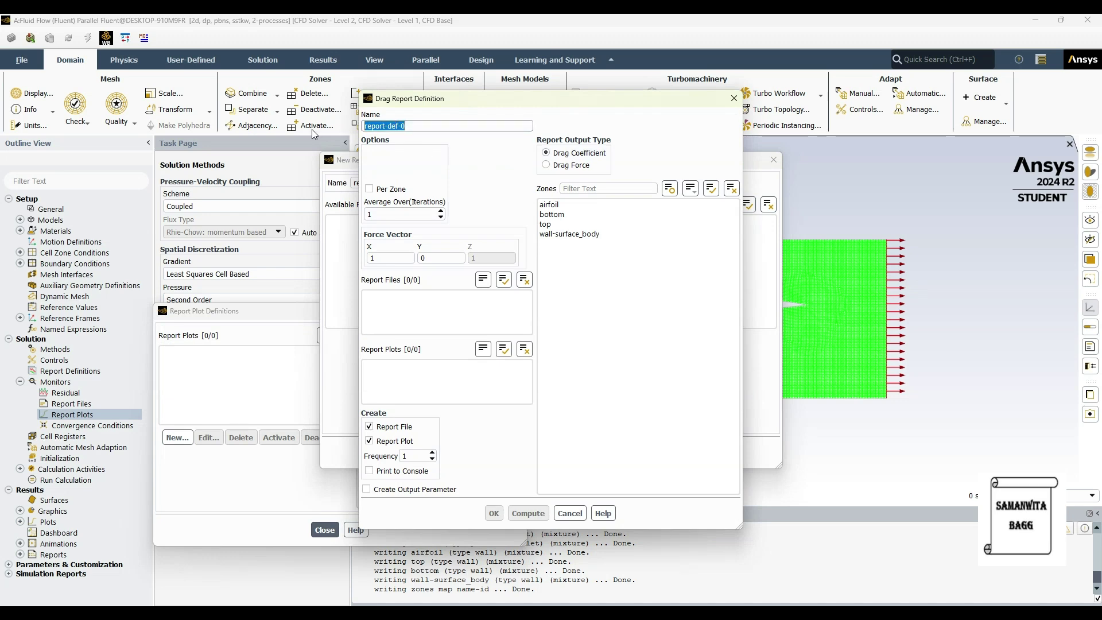
type("drag")
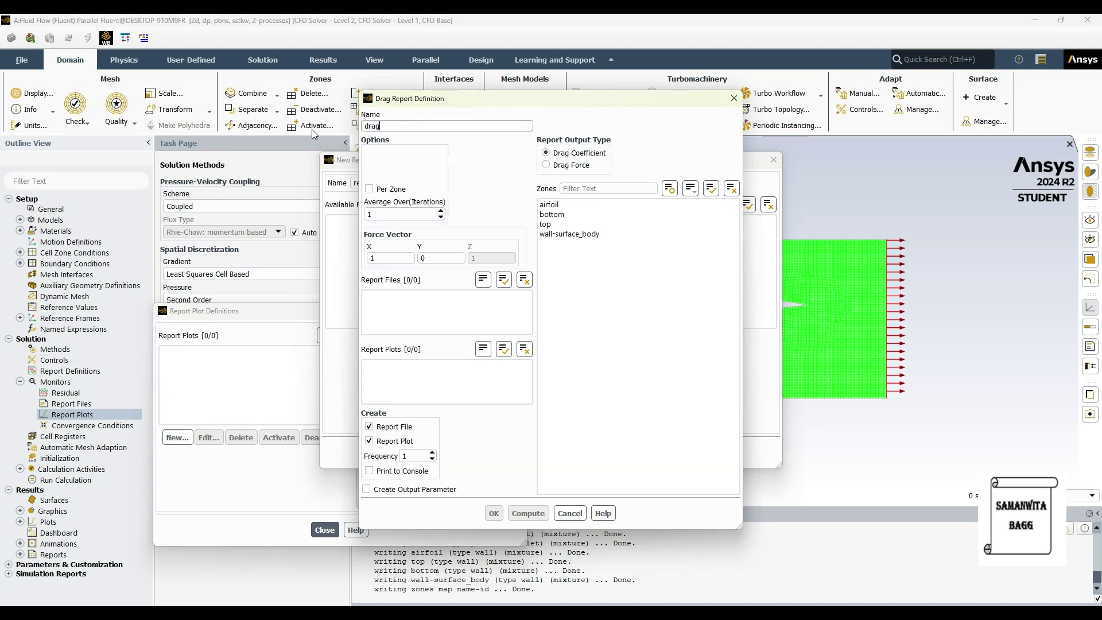
type("-cd")
left_click(548, 204)
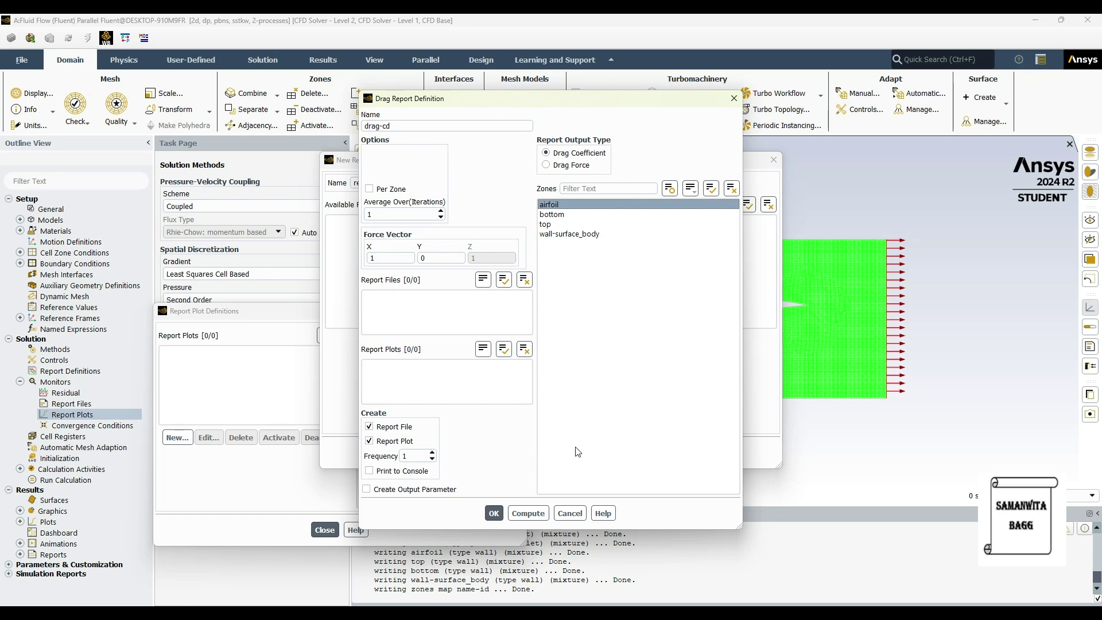
left_click(368, 471)
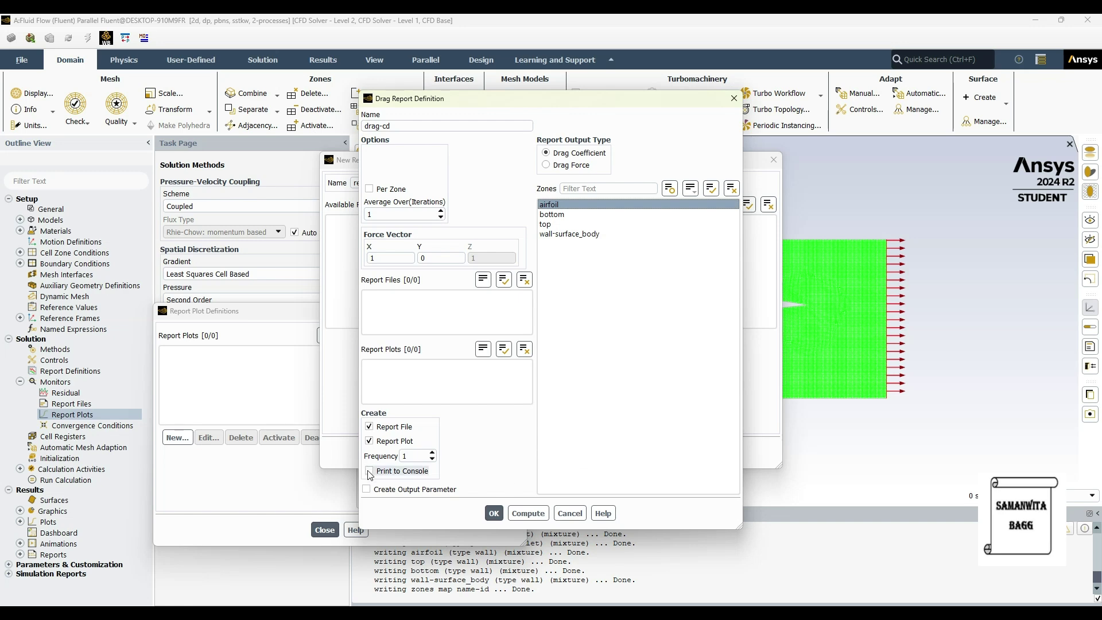
left_click(491, 513)
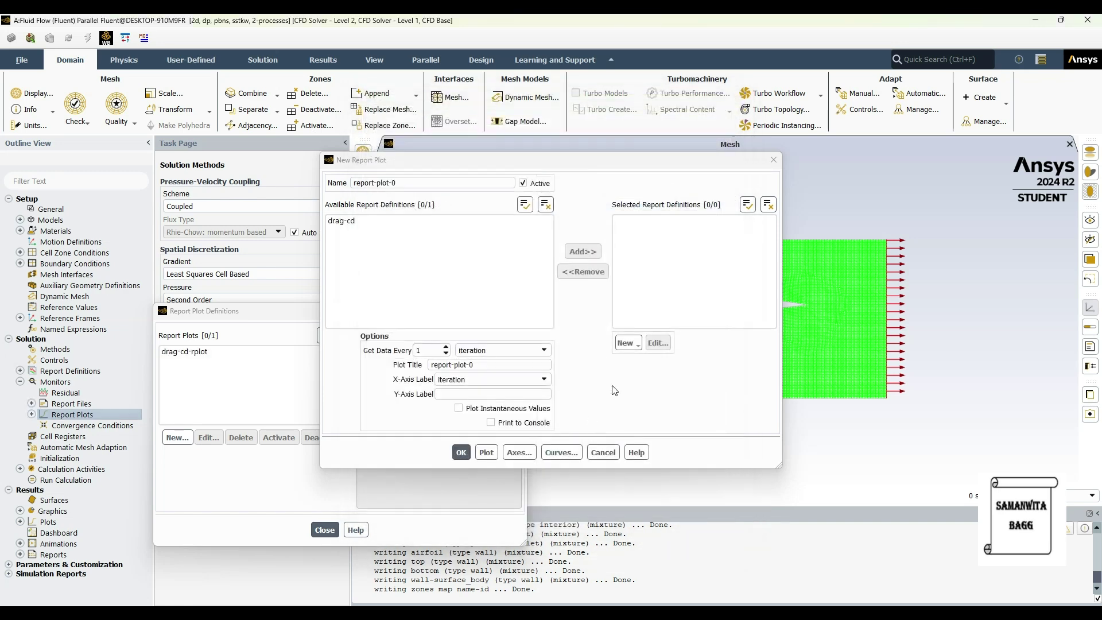
Create a lift coefficient report definition named lift-cl for the airfoil zone, with printing to the console enabled
left_click(628, 343)
mouse_move(684, 398)
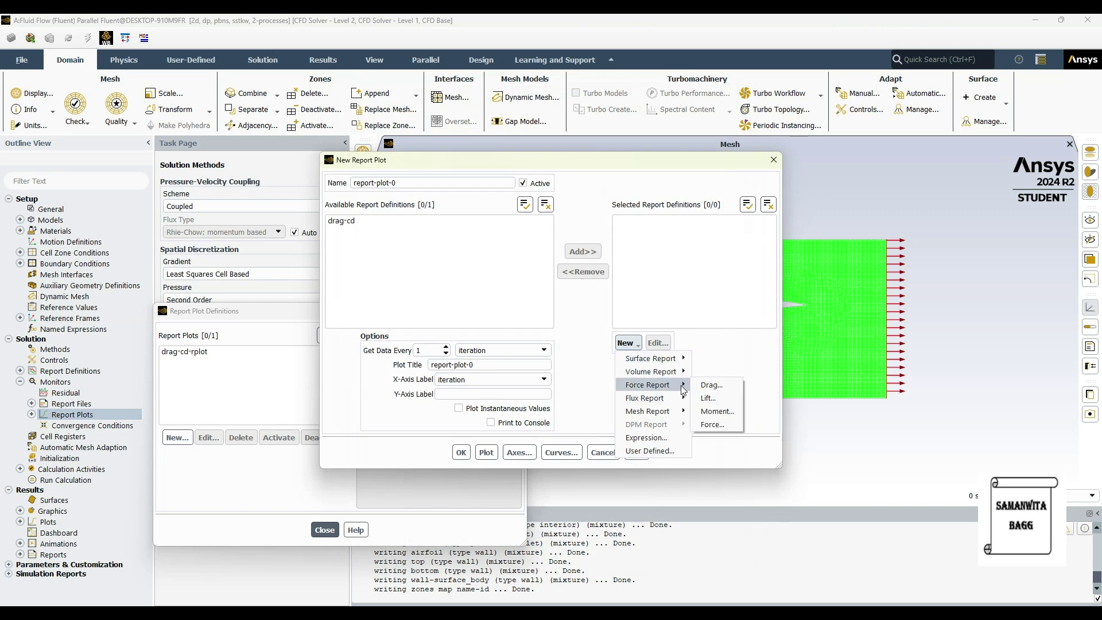
left_click(715, 398)
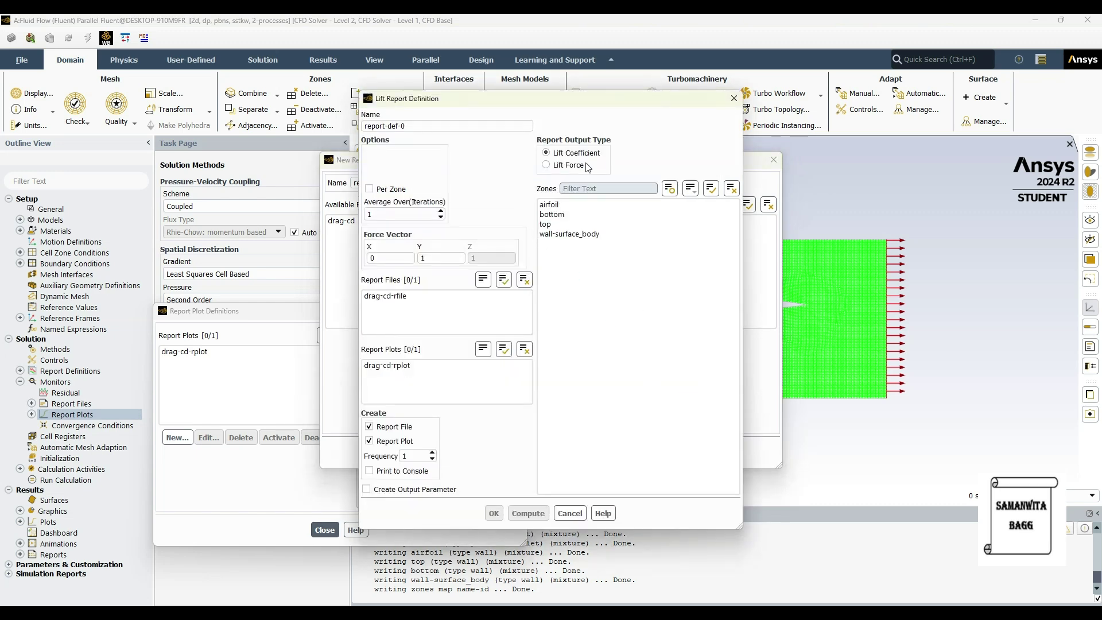
left_click_drag(412, 127, 294, 129)
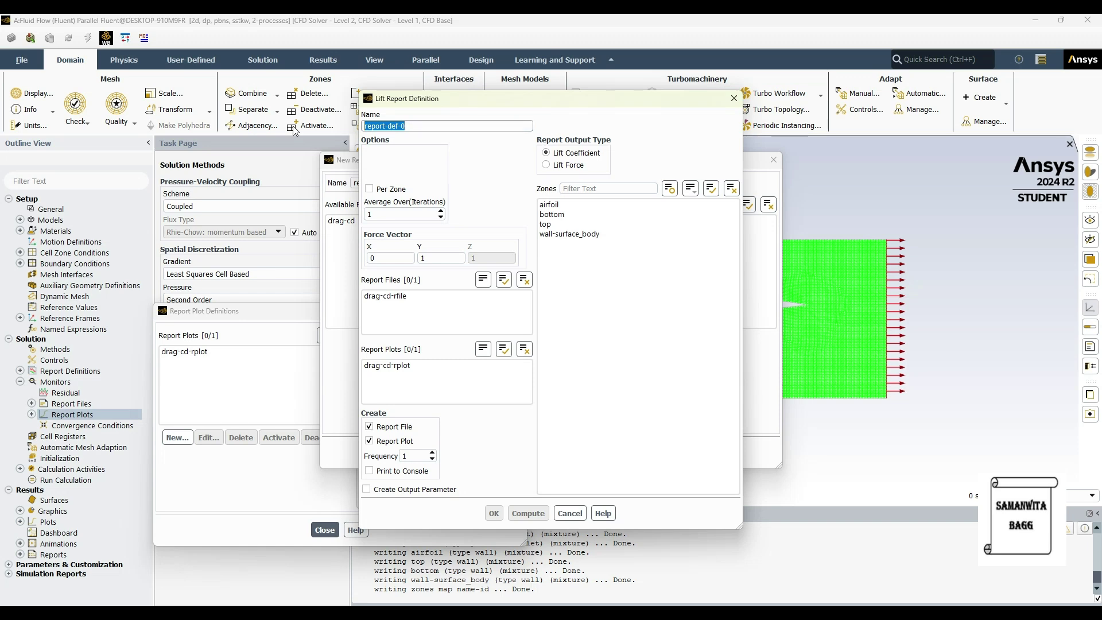
type("lift-cl")
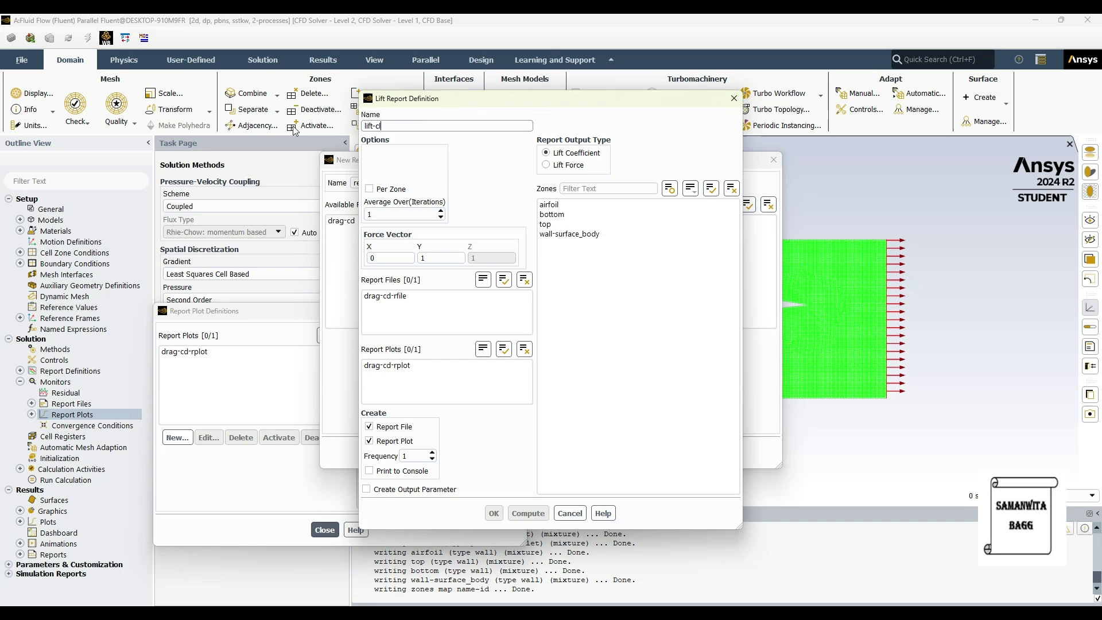
left_click(574, 206)
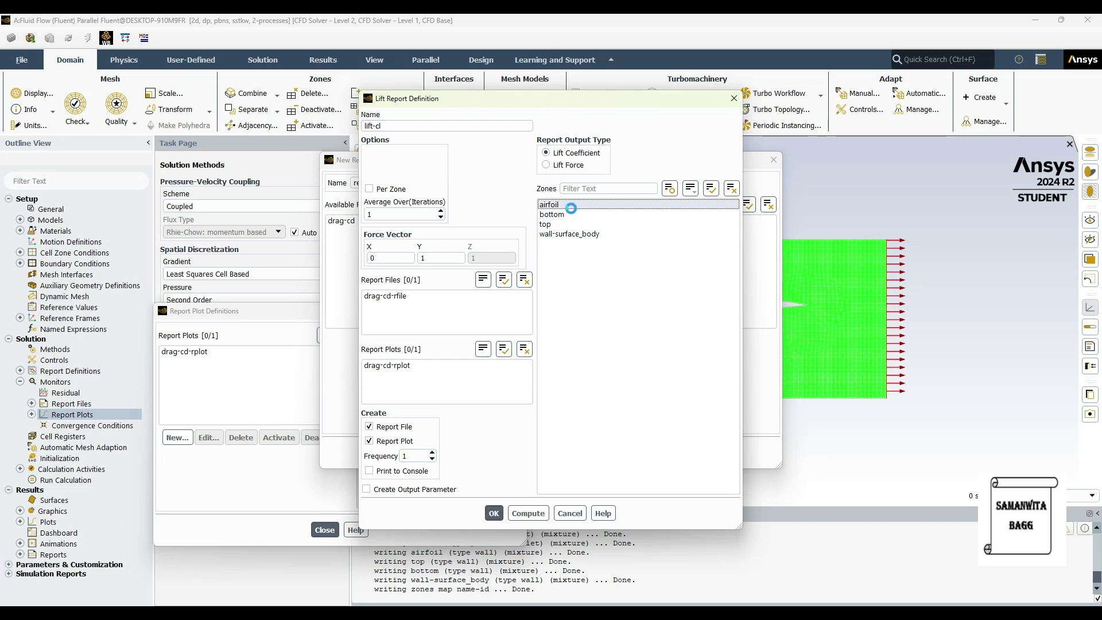
left_click(369, 471)
left_click(494, 513)
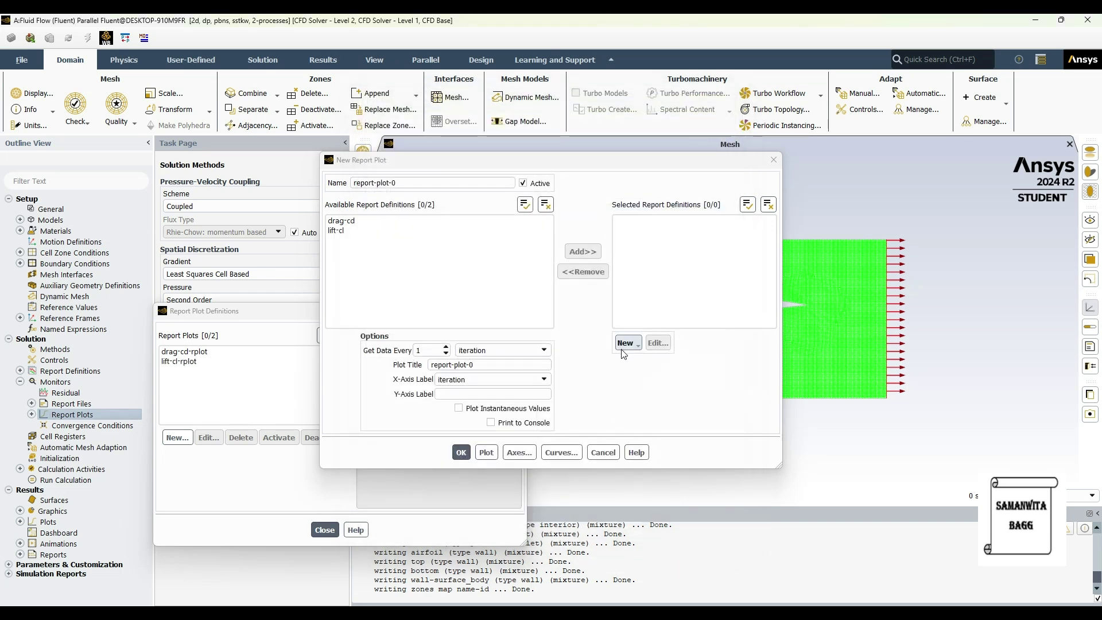
Create a report definition named drag-force with drag force output for the airfoil zone and printing to the console
left_click(630, 342)
mouse_move(680, 385)
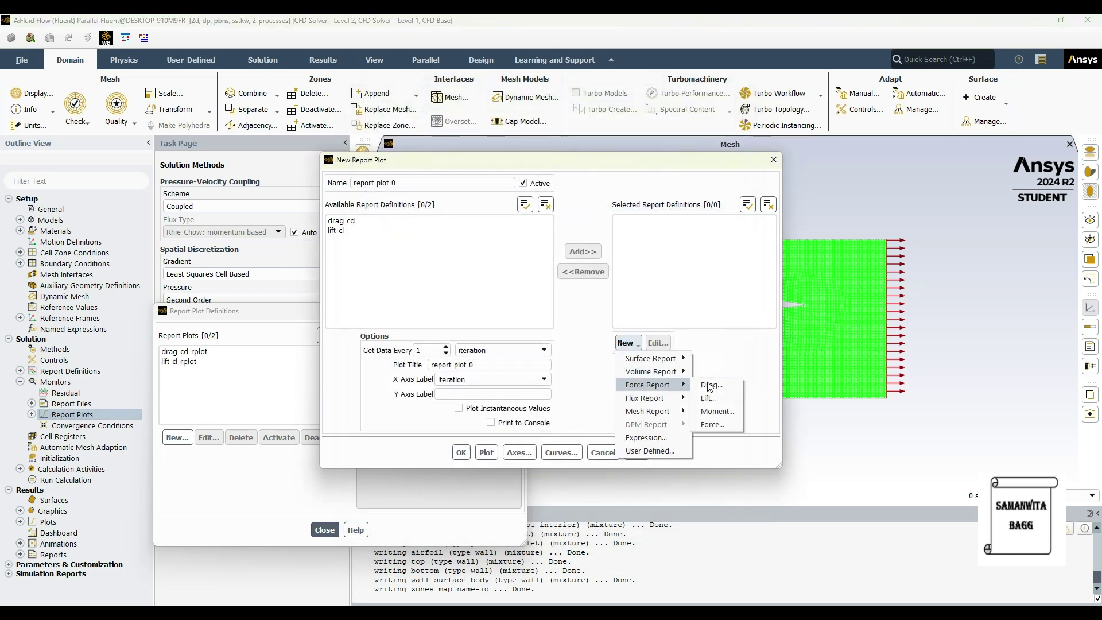
left_click(712, 386)
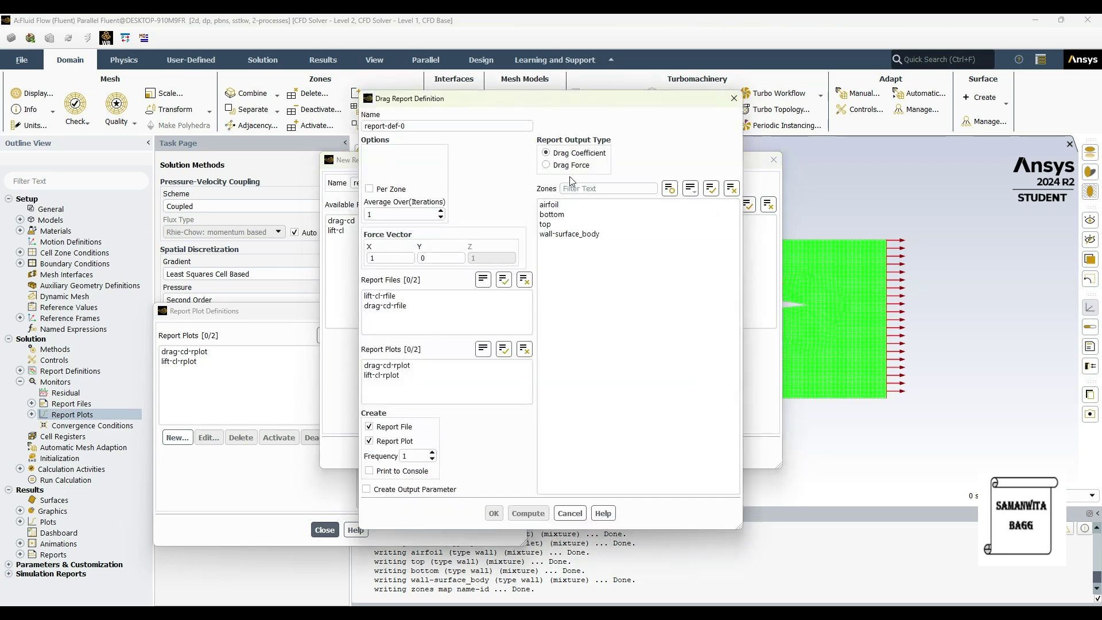
left_click(546, 165)
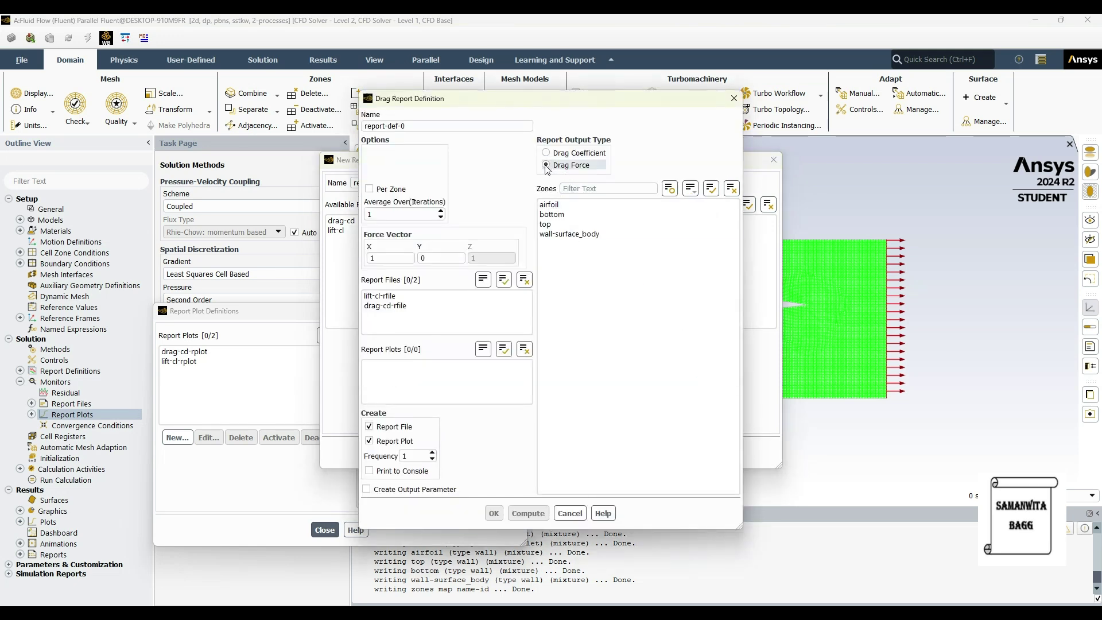
triple_click(396, 126)
type("drag-force")
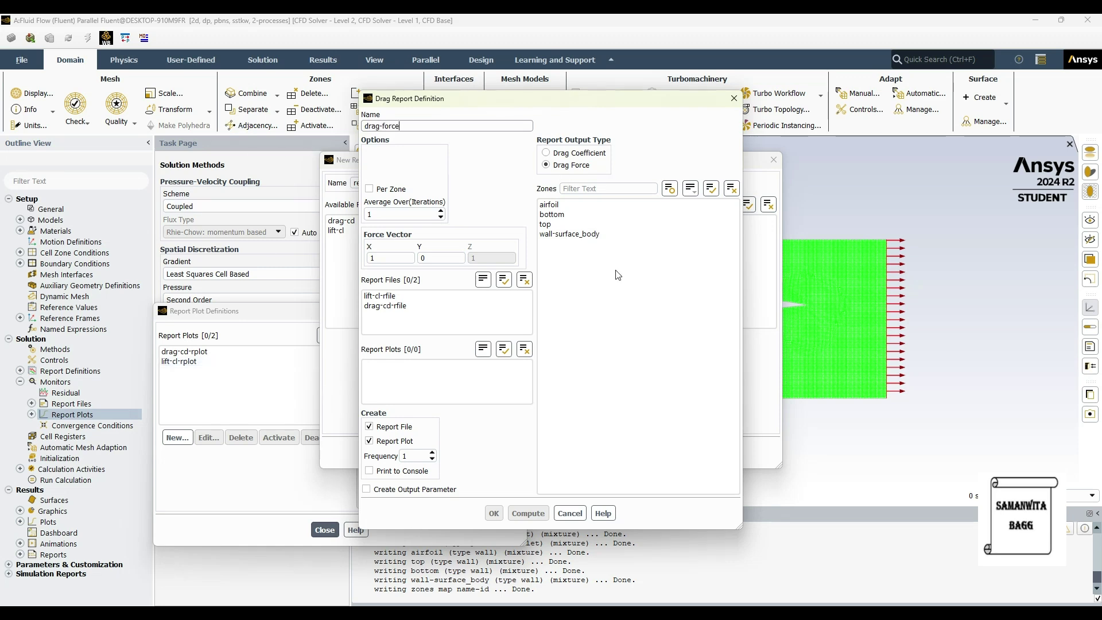
left_click(570, 205)
left_click(379, 471)
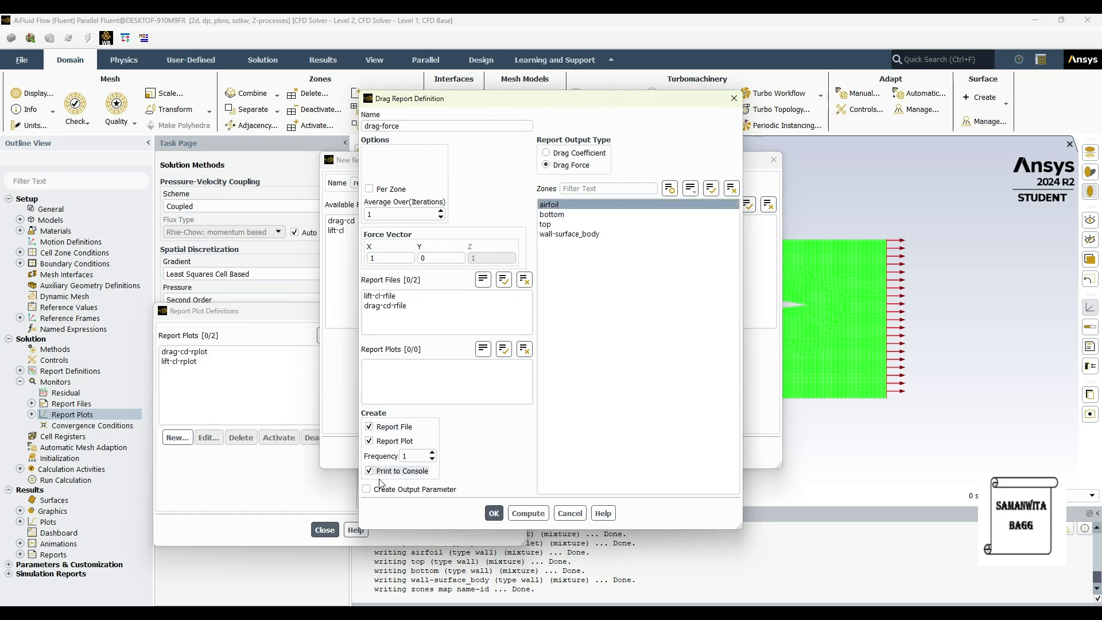
left_click(494, 513)
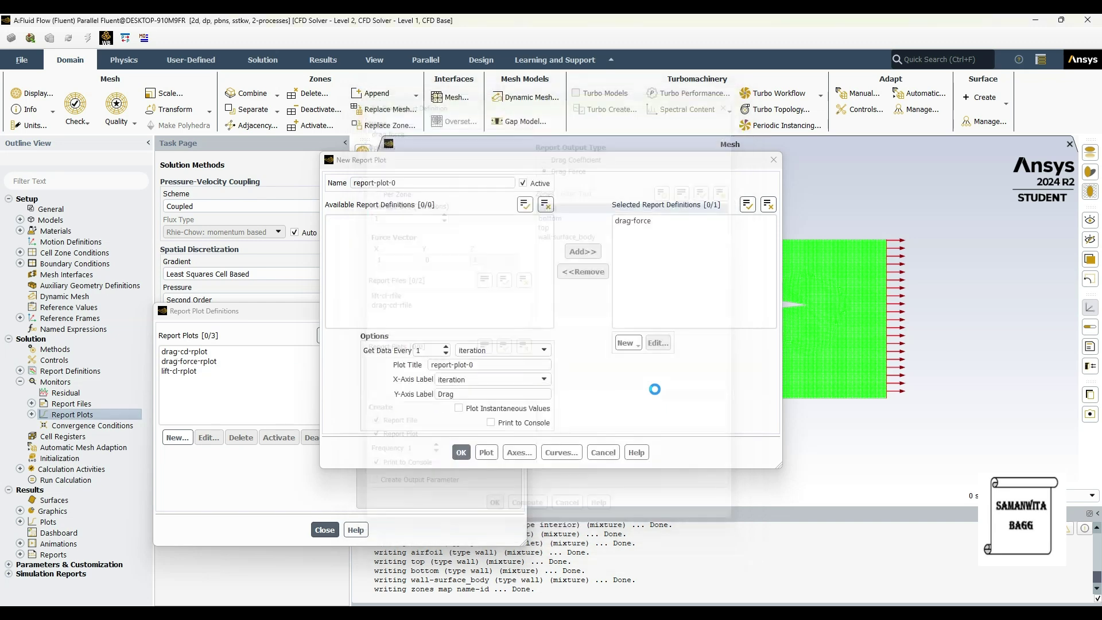
Create a report definition named lift-force with lift force output for the airfoil and console printing, and finish the report plot setup
left_click(626, 342)
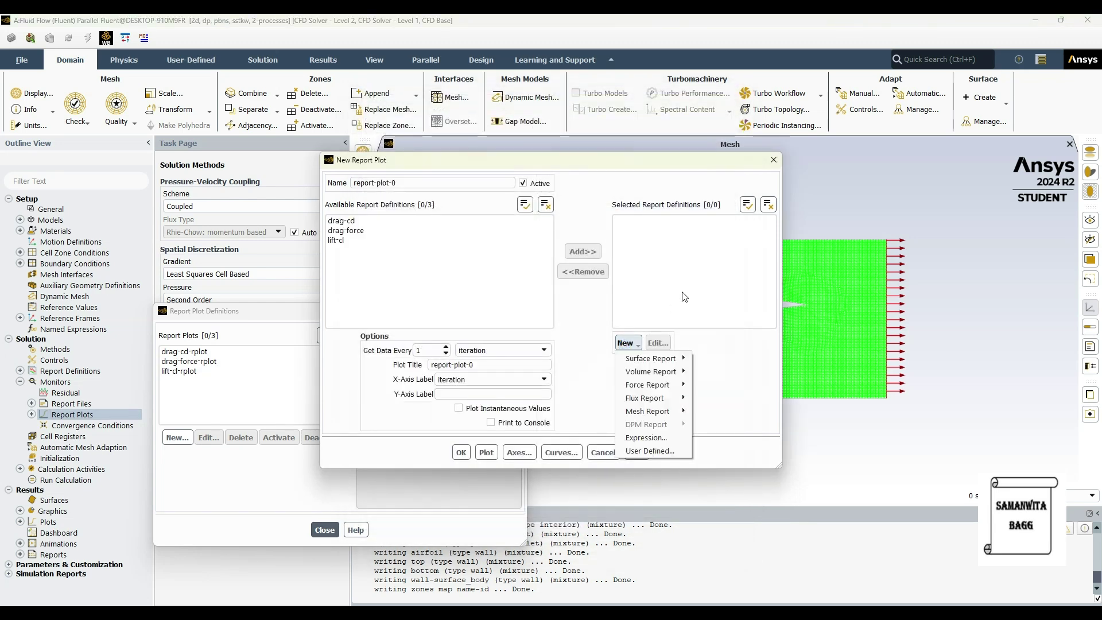
mouse_move(678, 402)
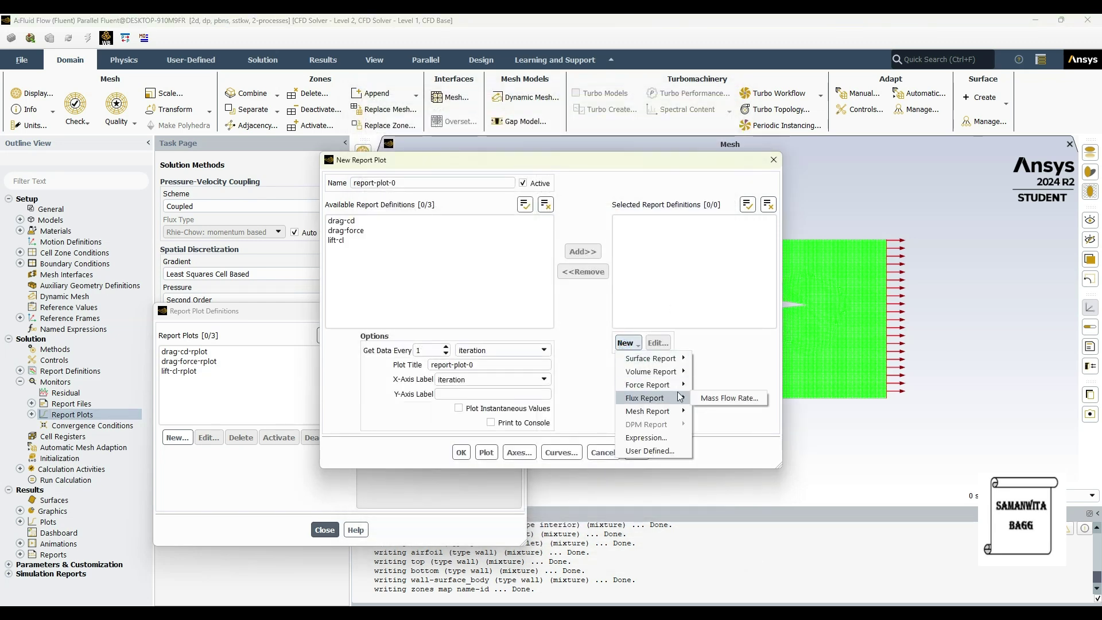
mouse_move(654, 384)
left_click(715, 398)
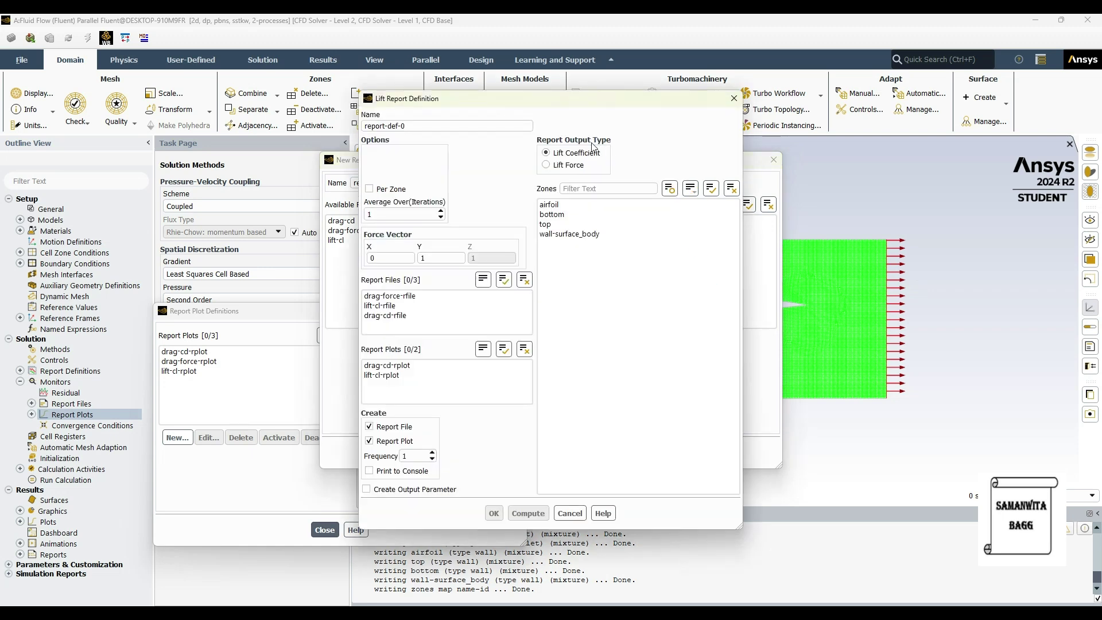
left_click(546, 165)
left_click_drag(409, 125, 314, 125)
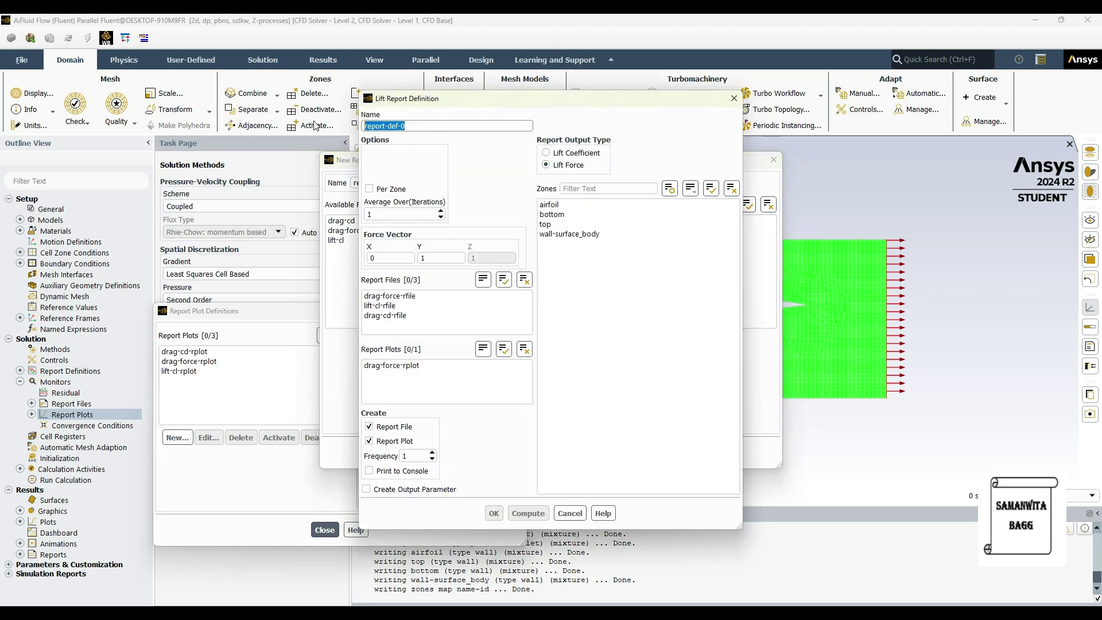
key("BackSpace")
type("lift")
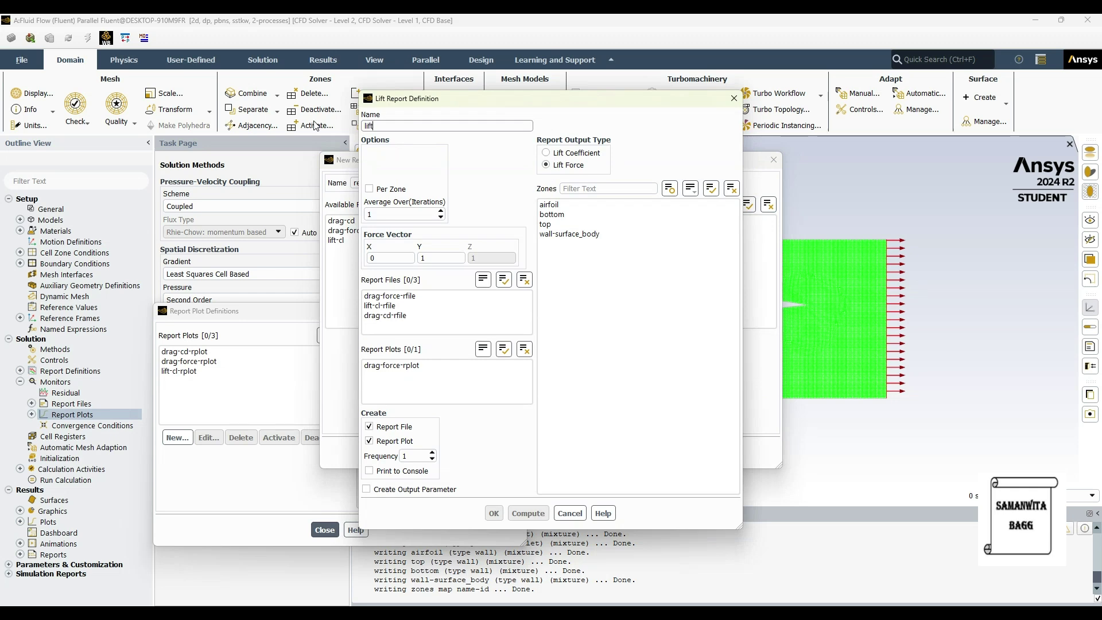
type("-force")
left_click(546, 205)
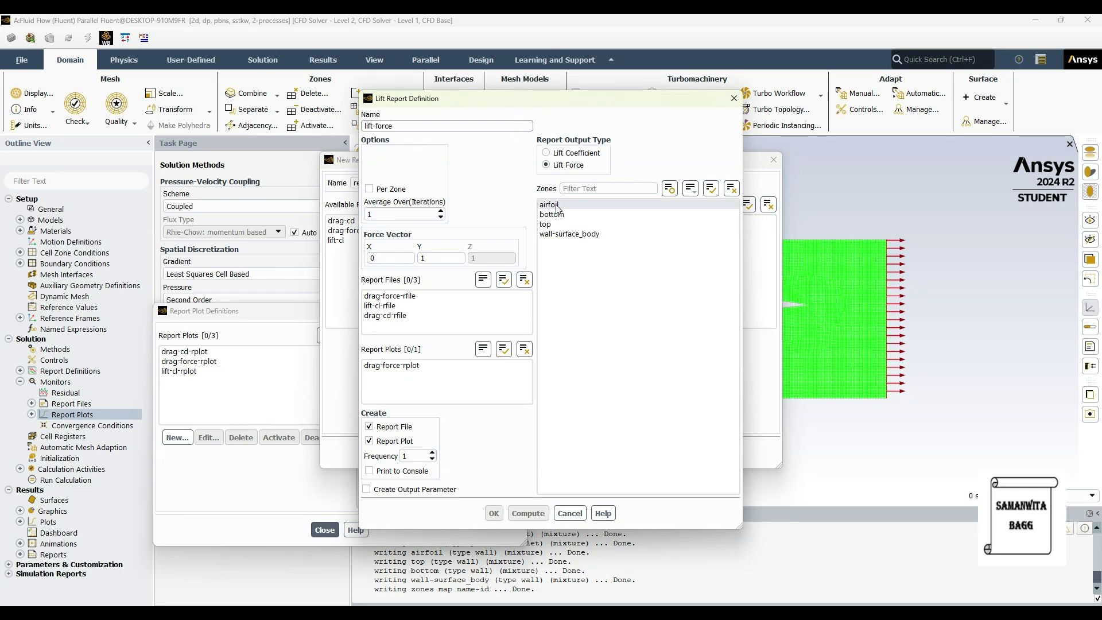
left_click(369, 471)
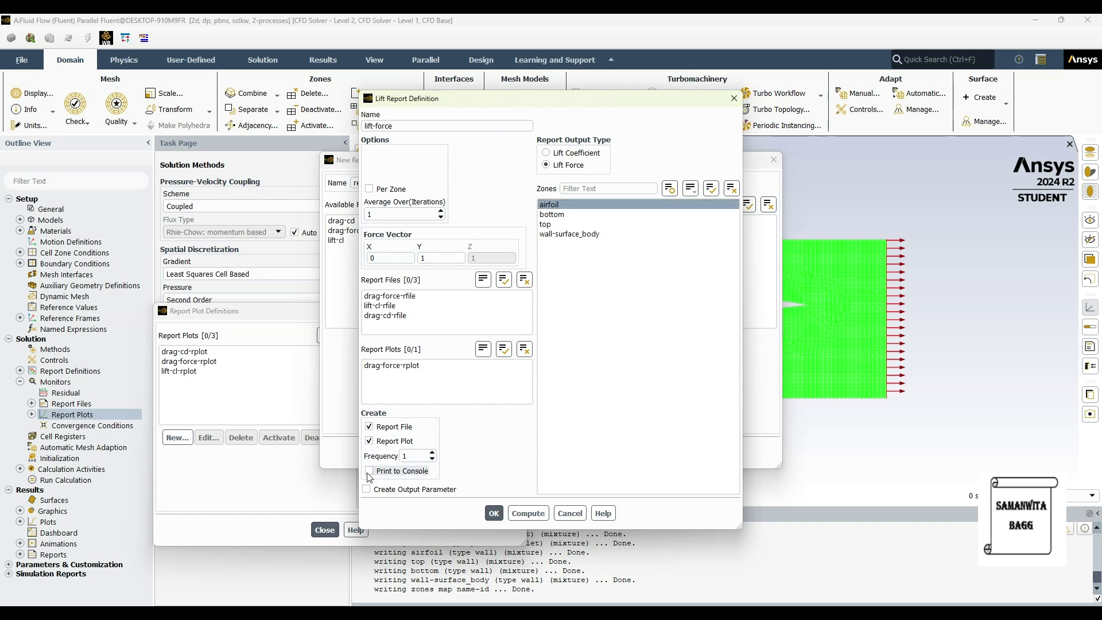
left_click(493, 513)
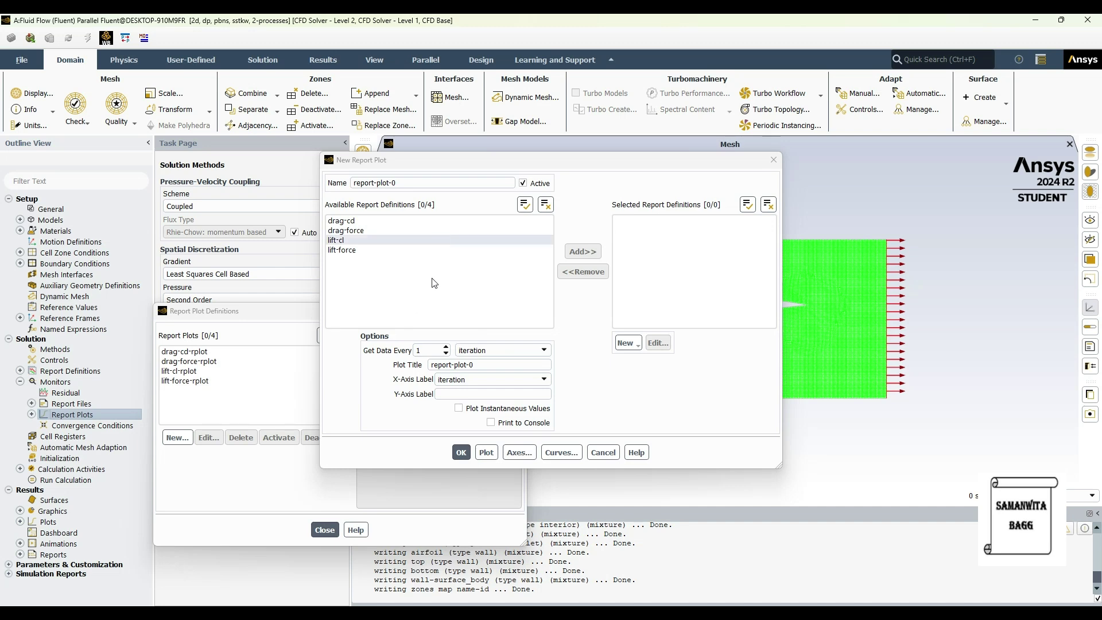
left_click(462, 453)
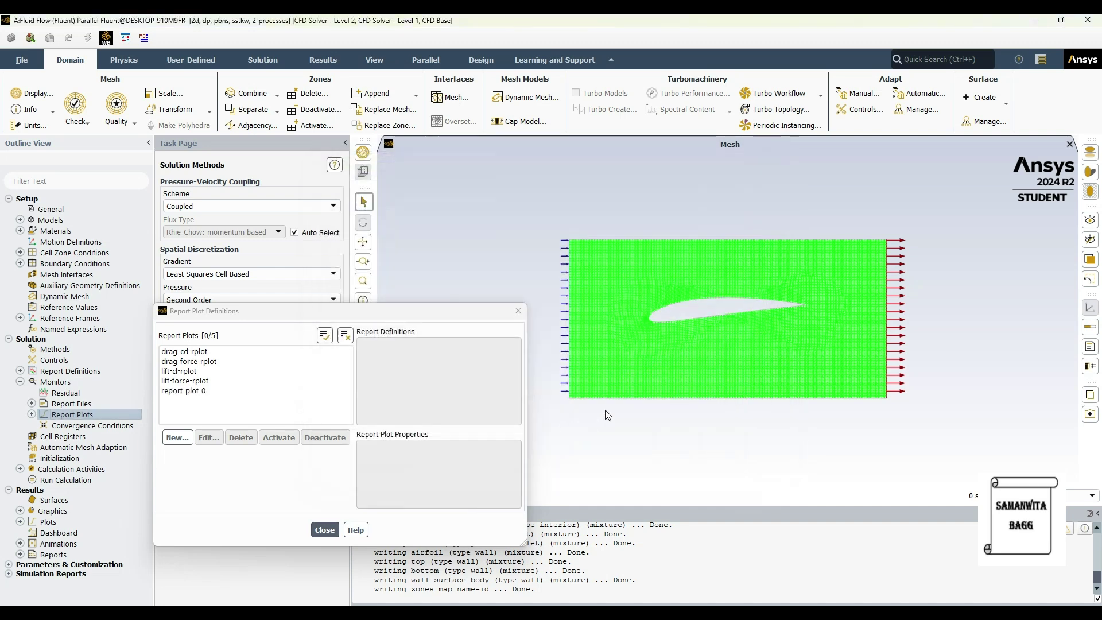
left_click(325, 530)
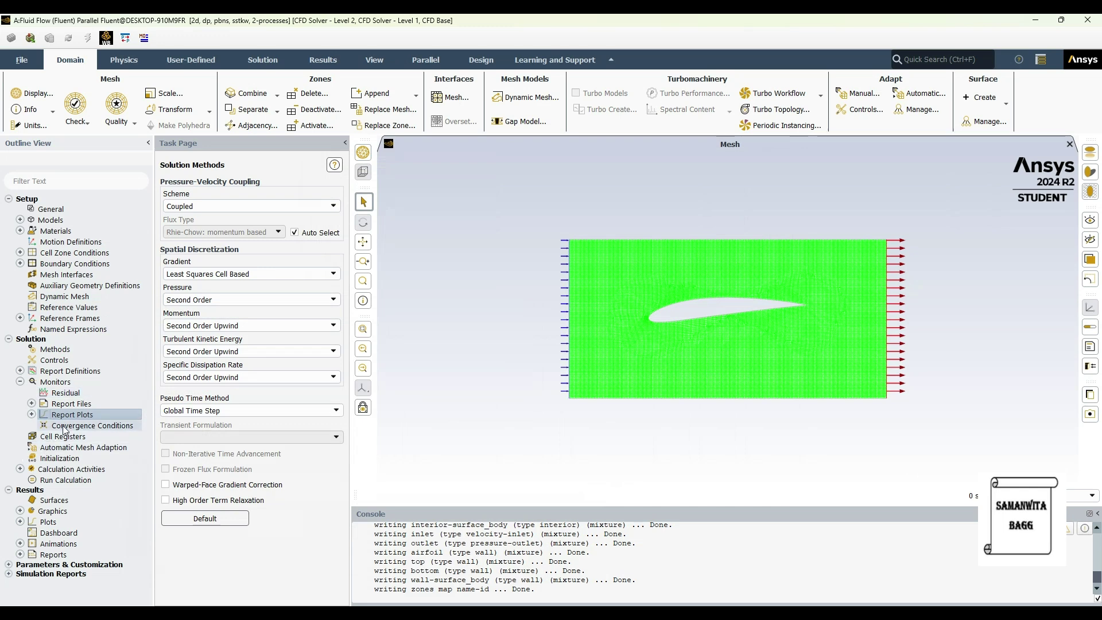
Initialize the solution with the hybrid method and accept the autosave settings for the calculation
left_click(65, 459)
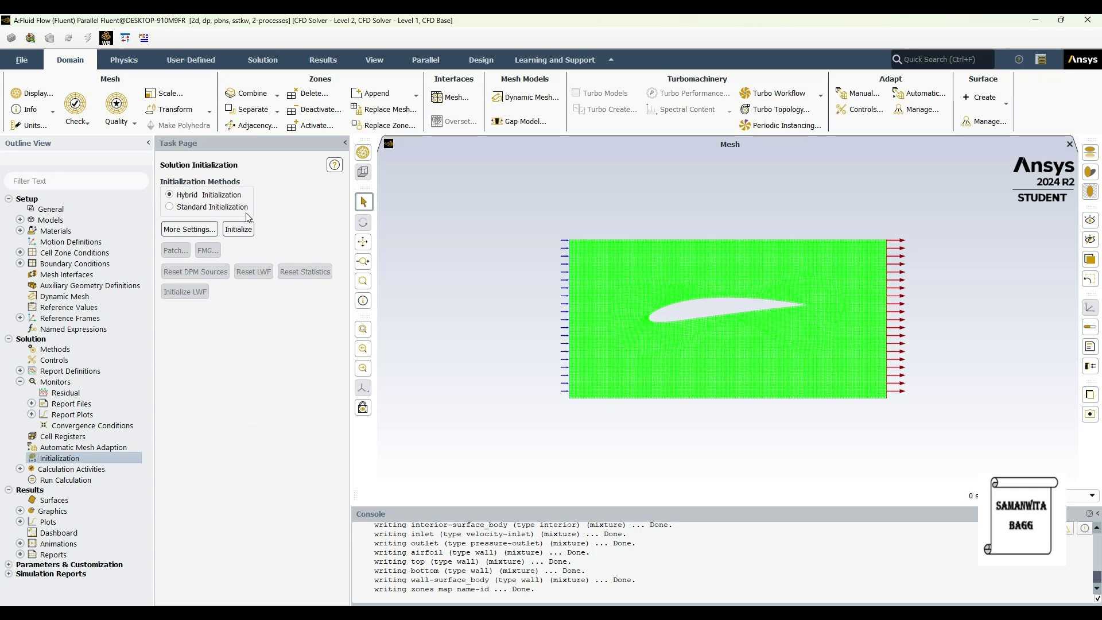
left_click(240, 230)
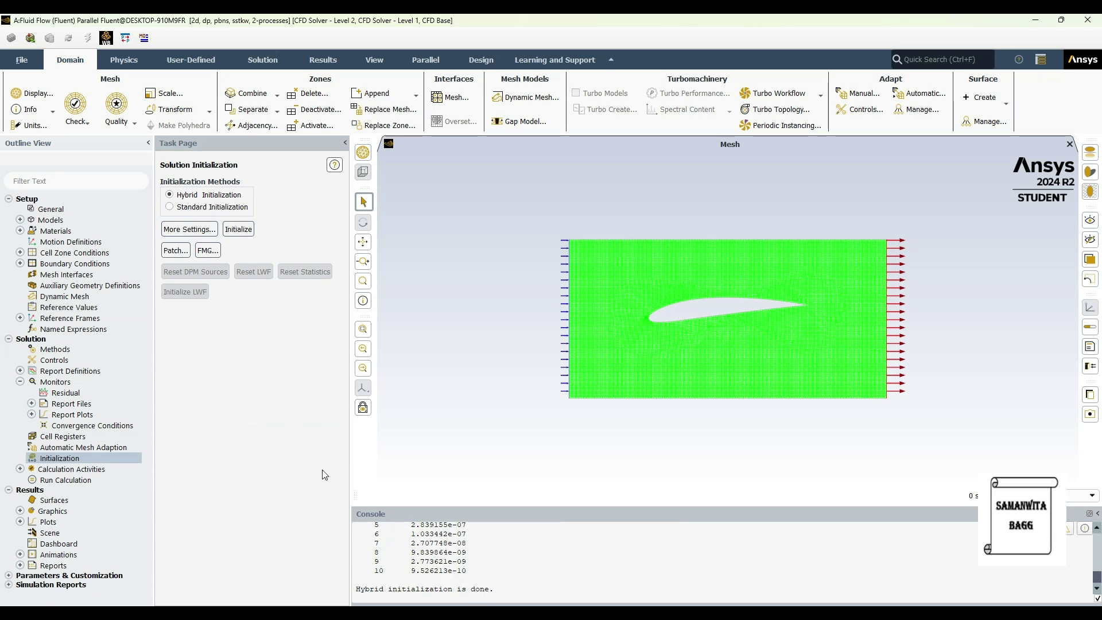
left_click(20, 469)
double_click(109, 480)
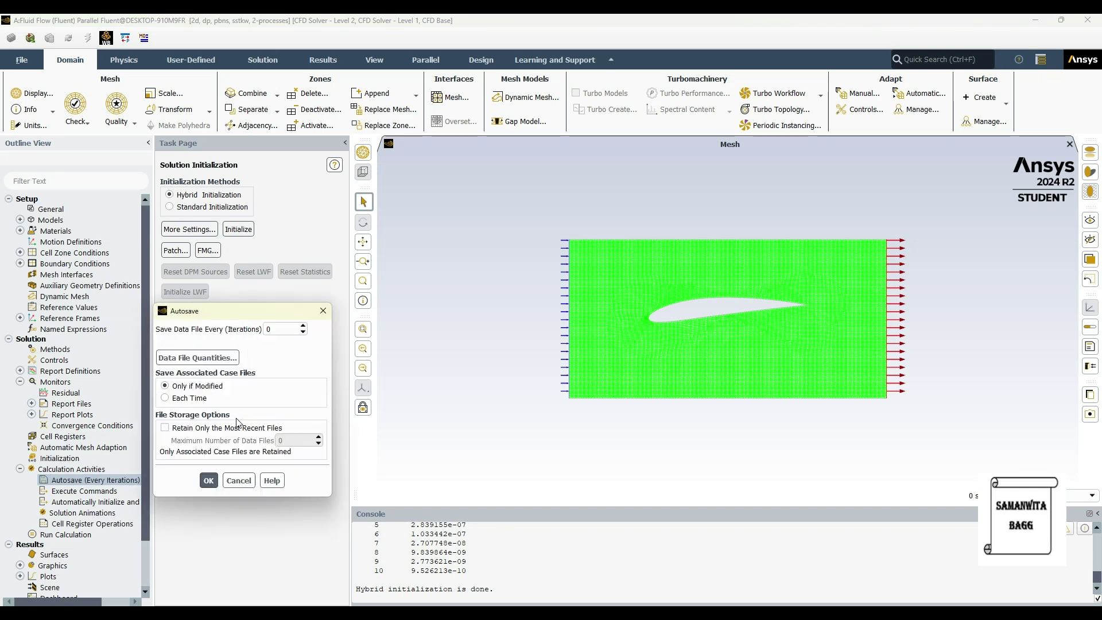
double_click(275, 329)
left_click(209, 479)
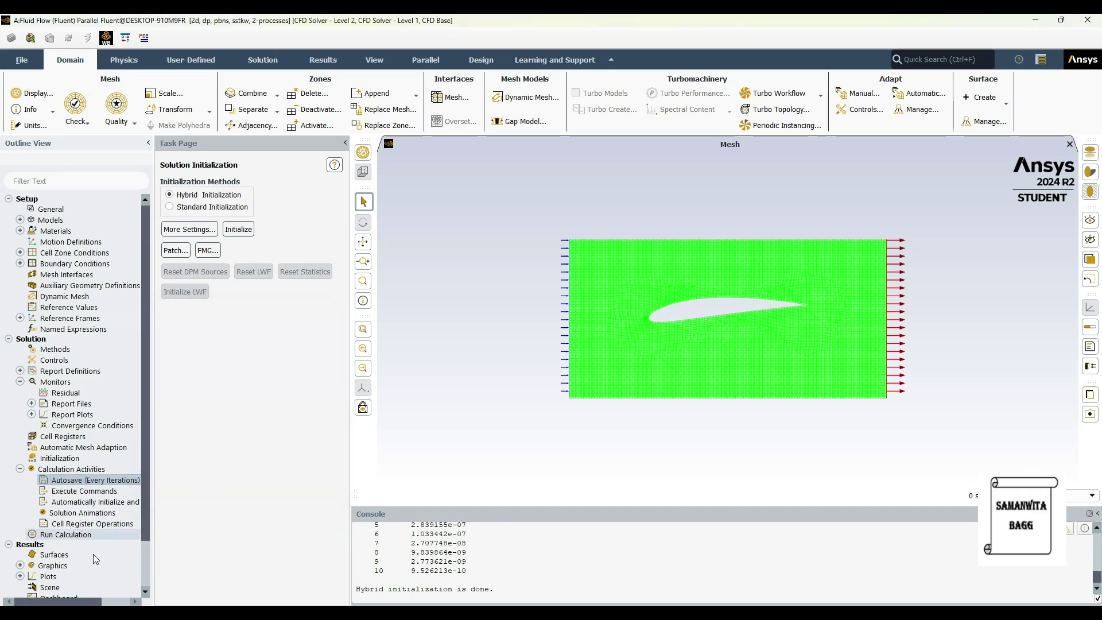
Run the calculation with the number of iterations set to 500 and acknowledge its completion
left_click(69, 536)
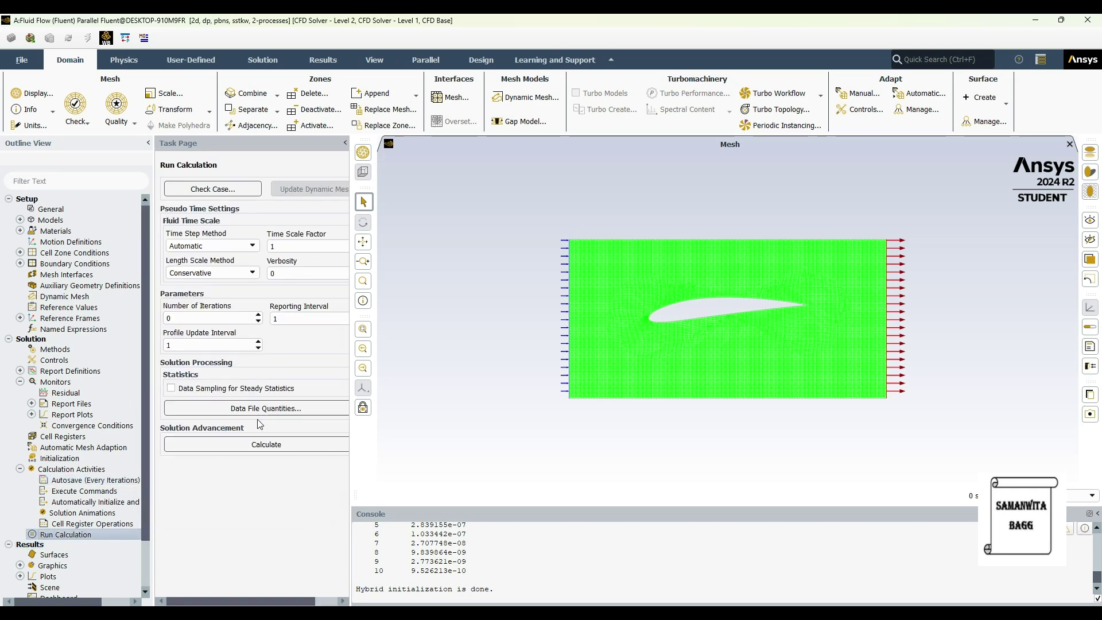
double_click(173, 319)
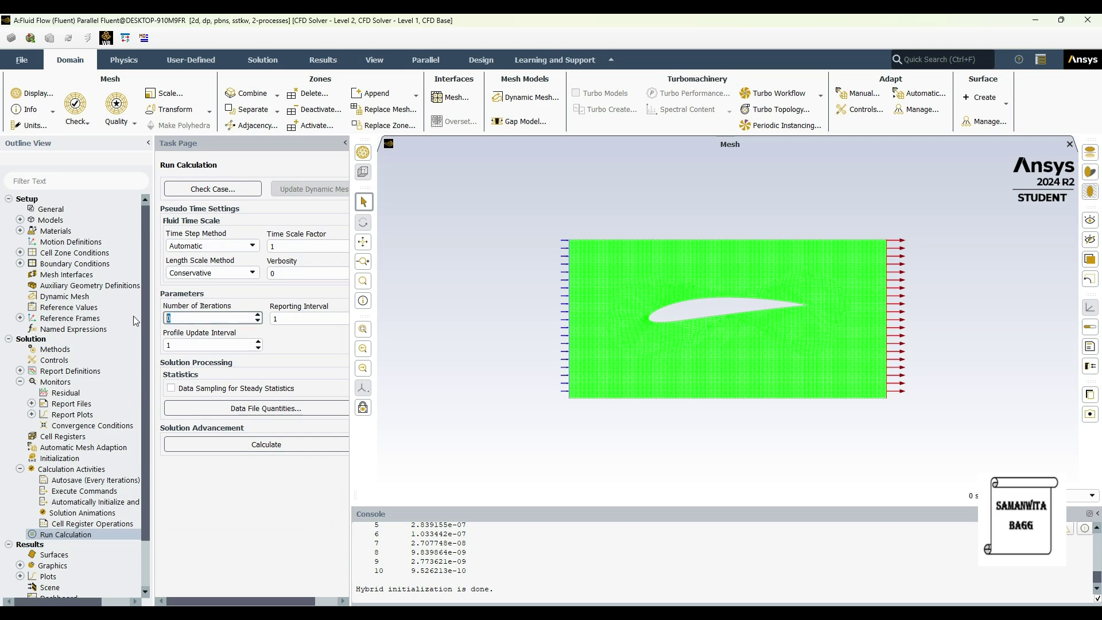
type("500")
left_click(269, 445)
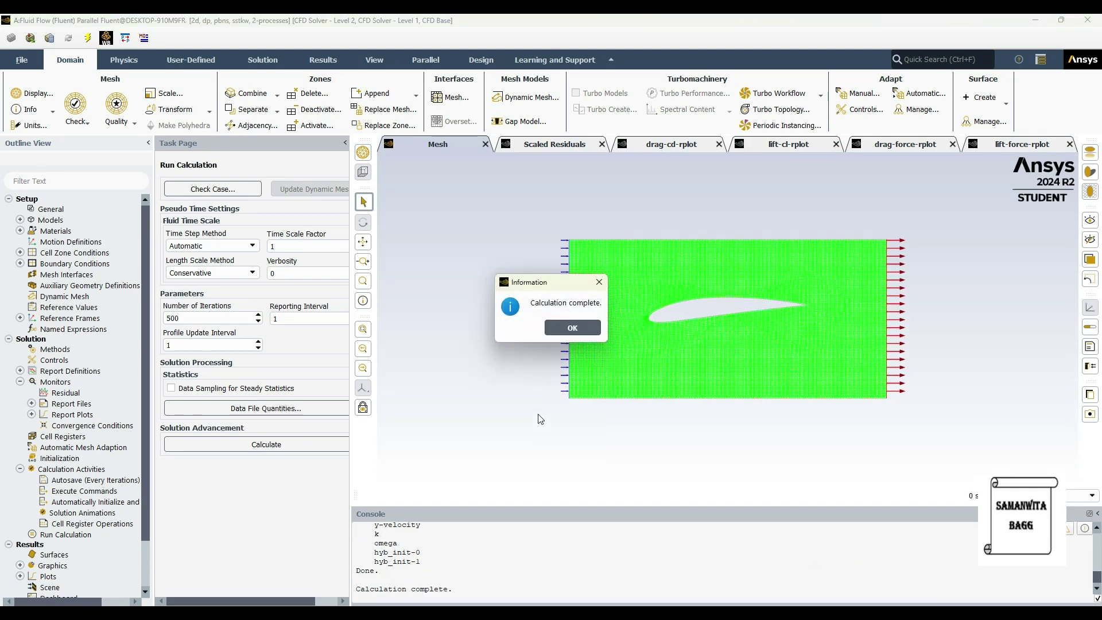
left_click(573, 327)
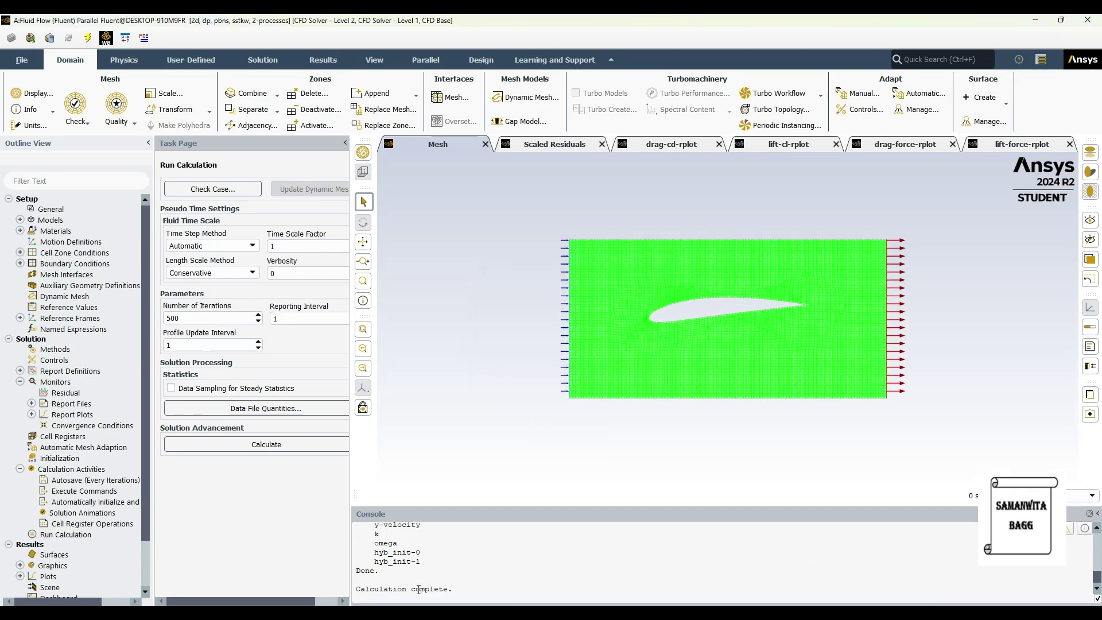
Check the console output for solution convergence and examine the scaled residuals plot, including the final k residual
scroll(427, 566, "up", 5)
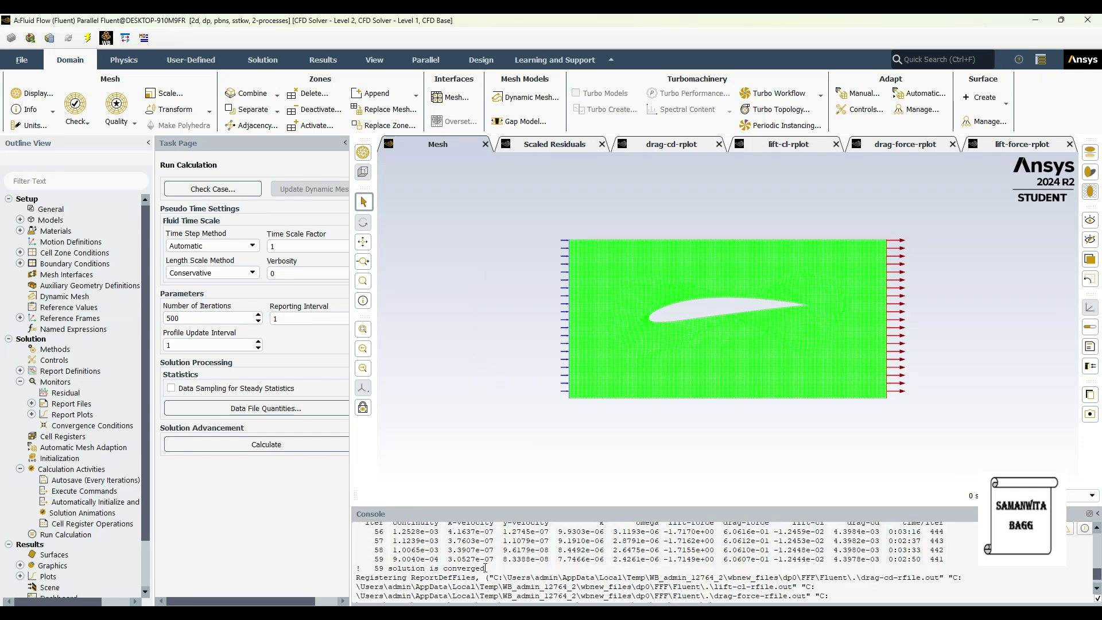
left_click_drag(372, 570, 486, 569)
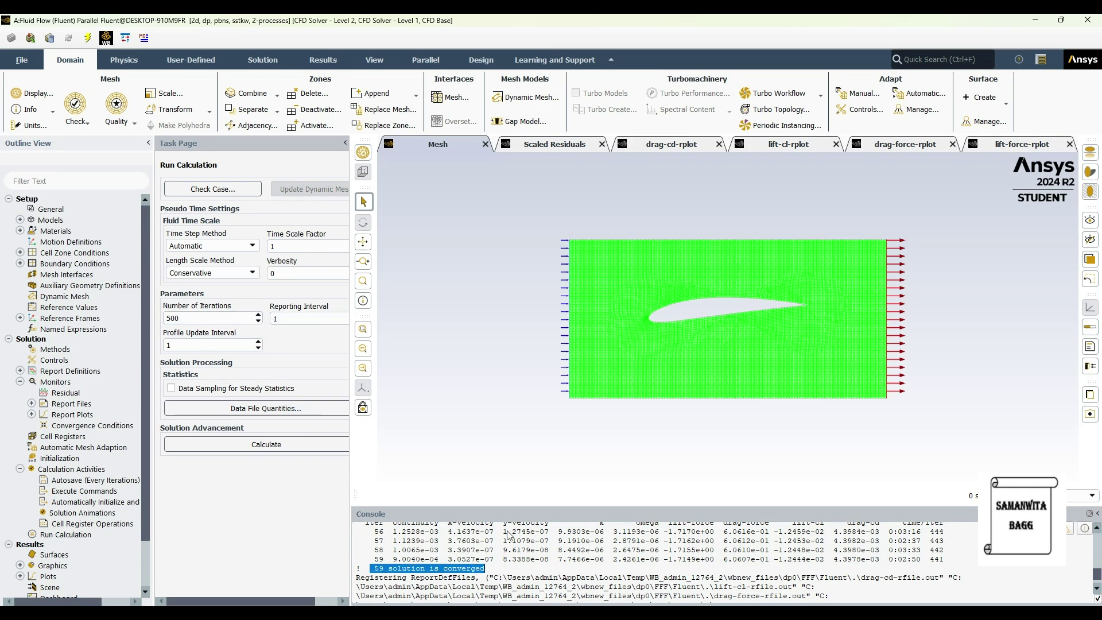
left_click(493, 578)
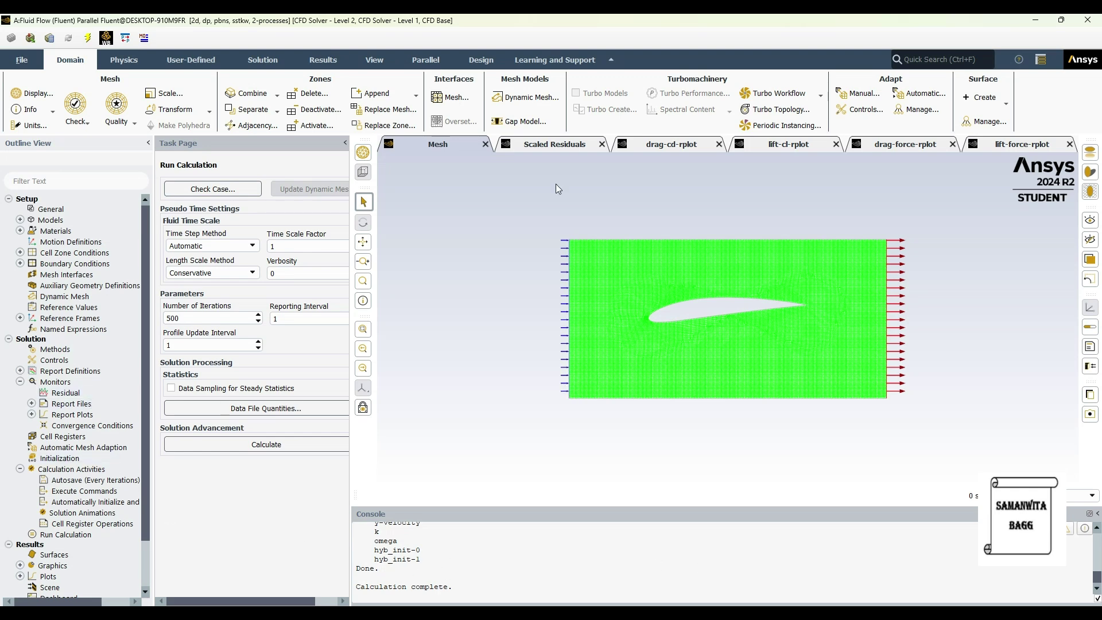
left_click(553, 144)
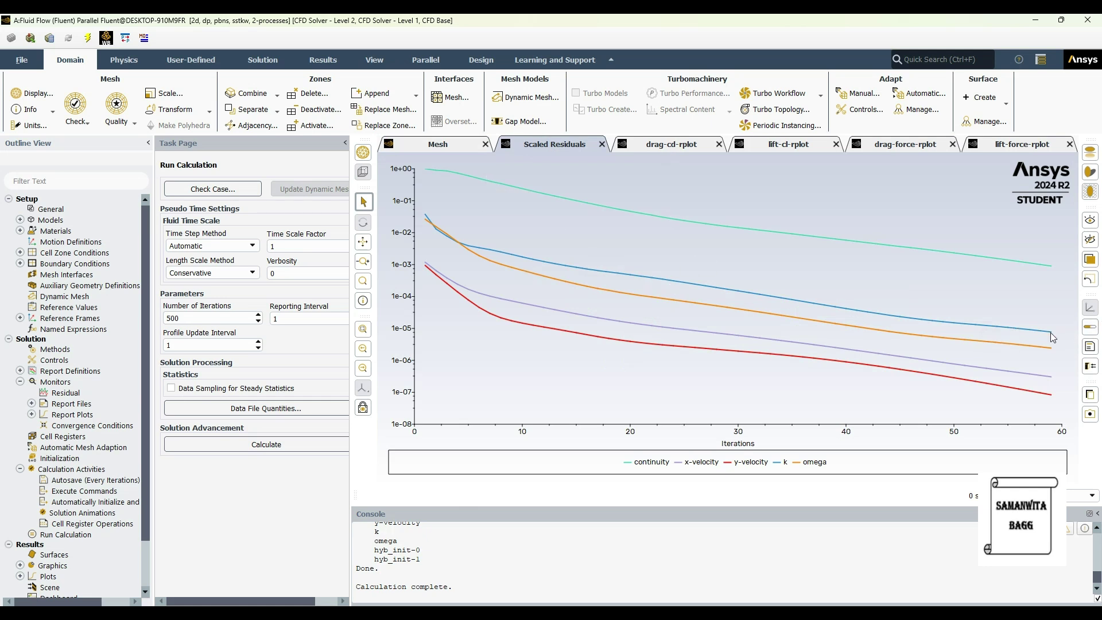
mouse_move(1051, 333)
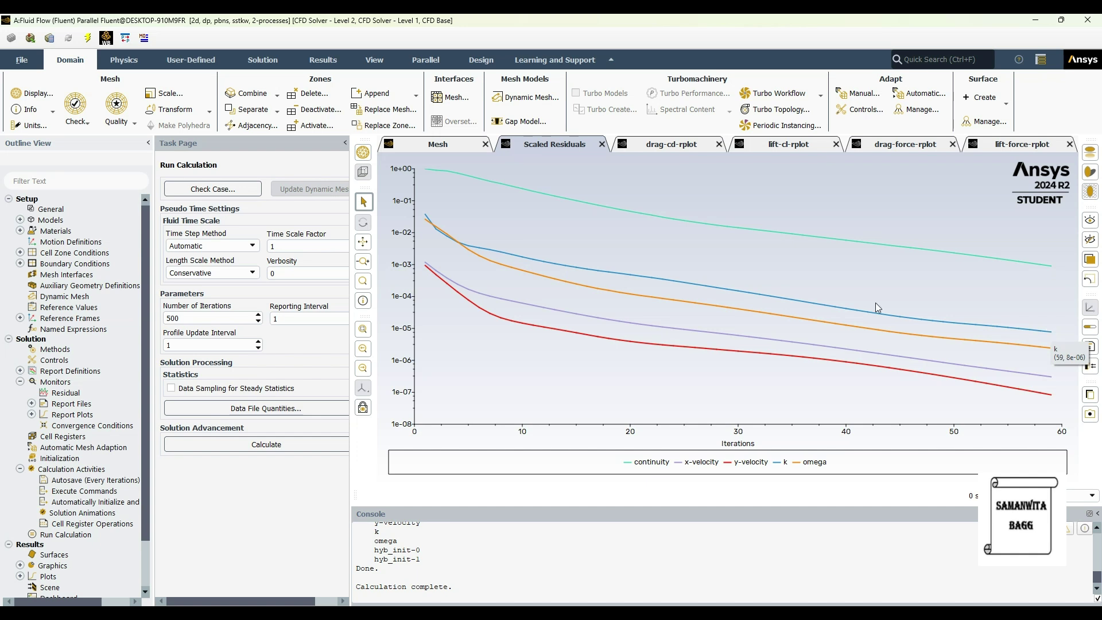
Examine the drag coefficient, lift coefficient, drag force and lift force plots over the iterations
left_click(658, 144)
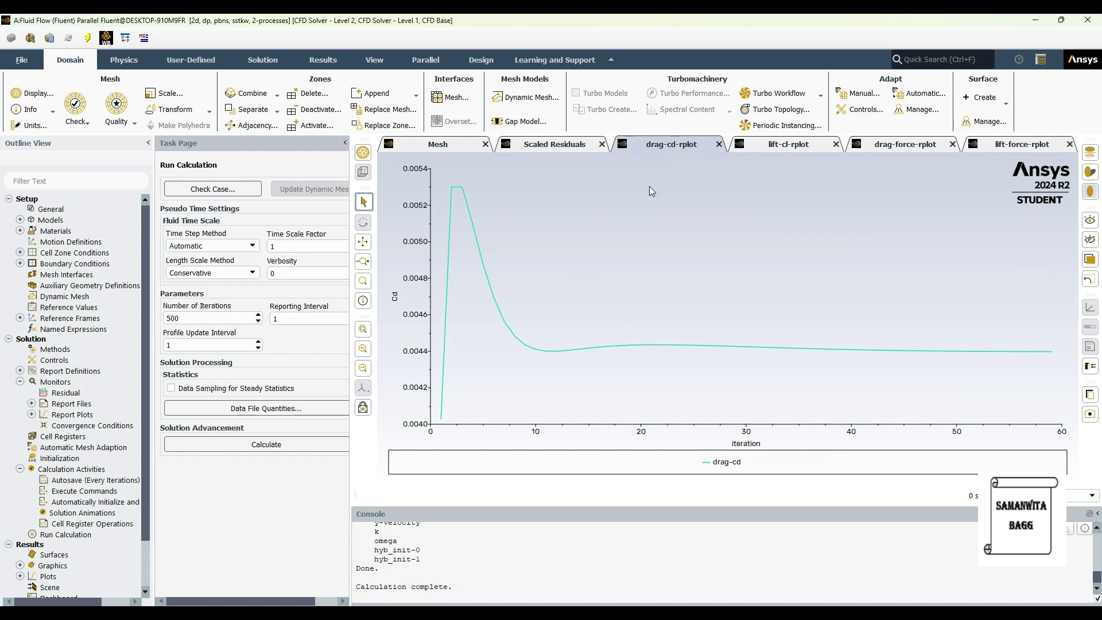
mouse_move(459, 194)
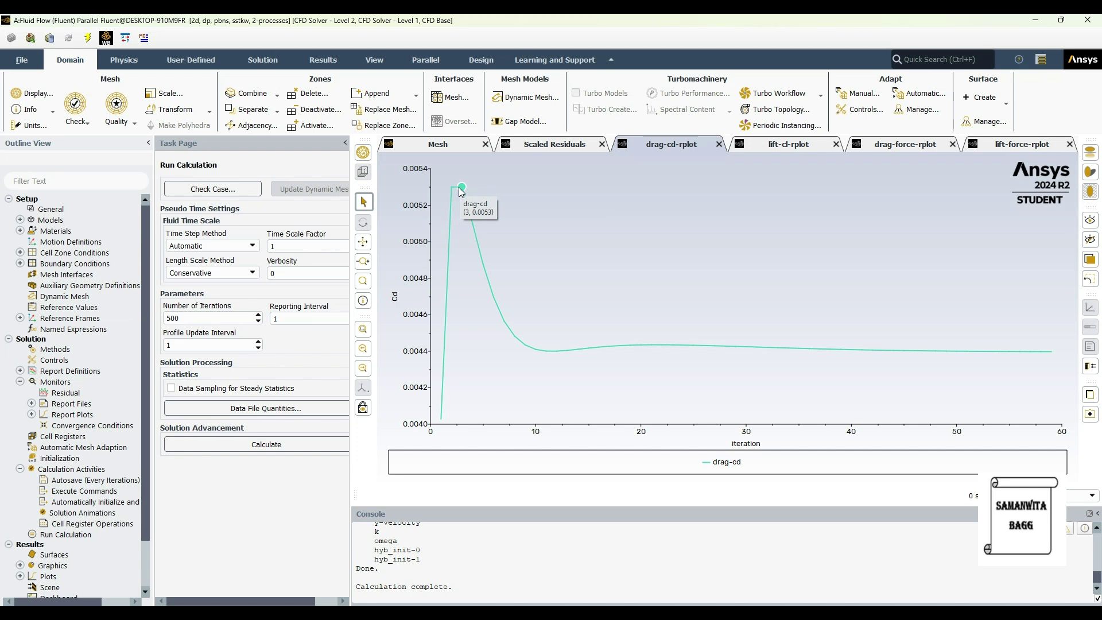
left_click(789, 150)
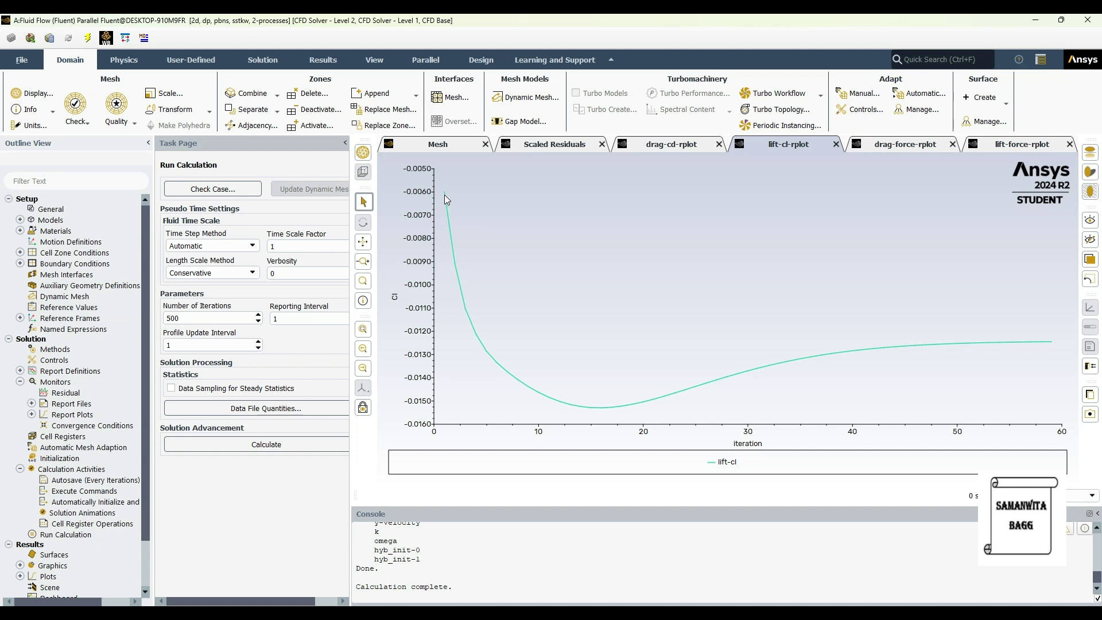
mouse_move(442, 193)
mouse_move(582, 409)
left_click(905, 148)
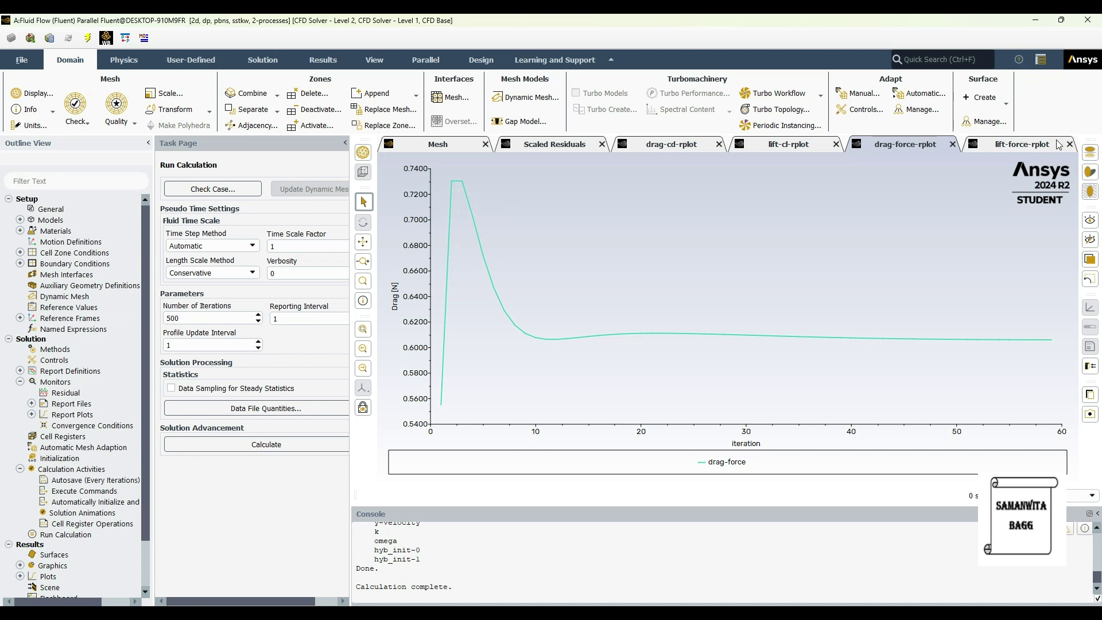
left_click(1022, 146)
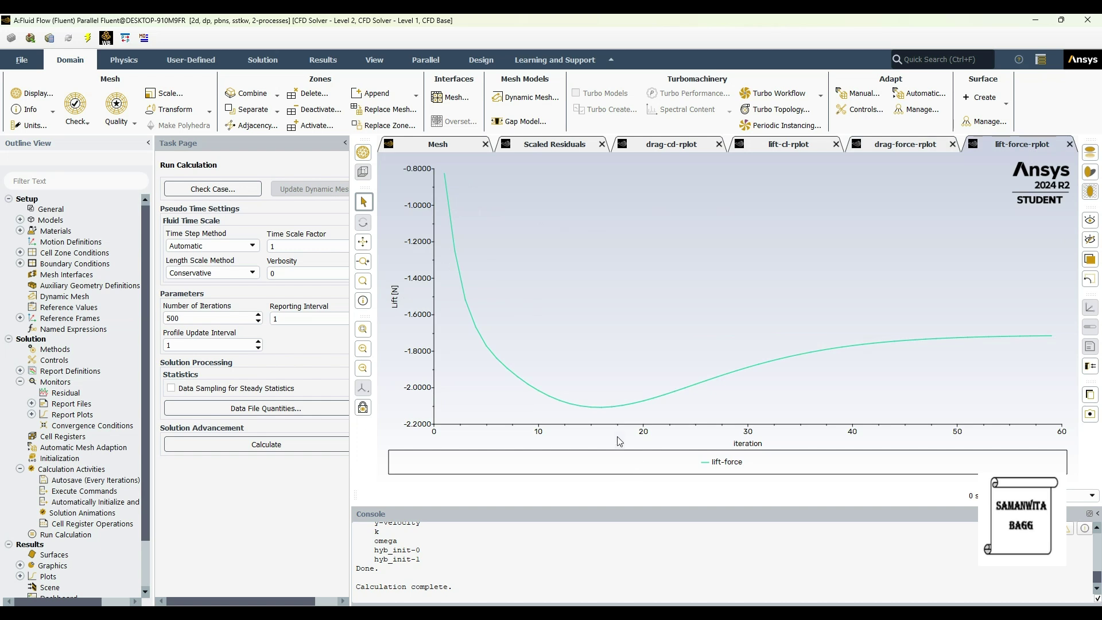
mouse_move(594, 410)
Close Fluent, confirm the exit, and switch to the results in CFD-Post
left_click(1085, 20)
left_click(551, 330)
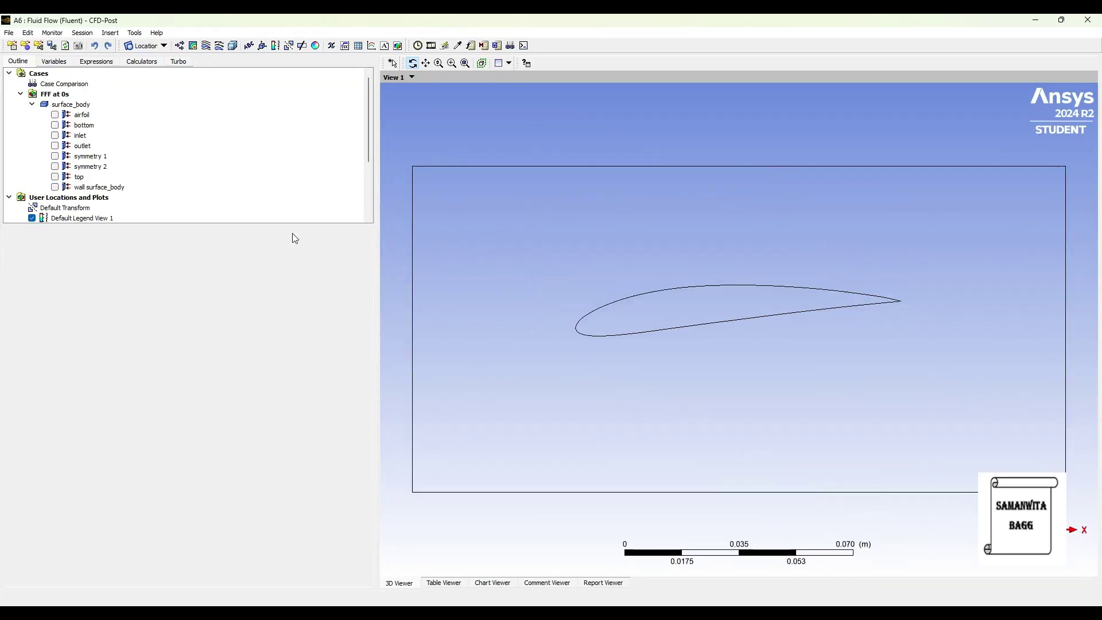
Create a 3D velocity streamline starting from symmetry 1 with 70 equally spaced points
left_click(206, 47)
left_click(226, 92)
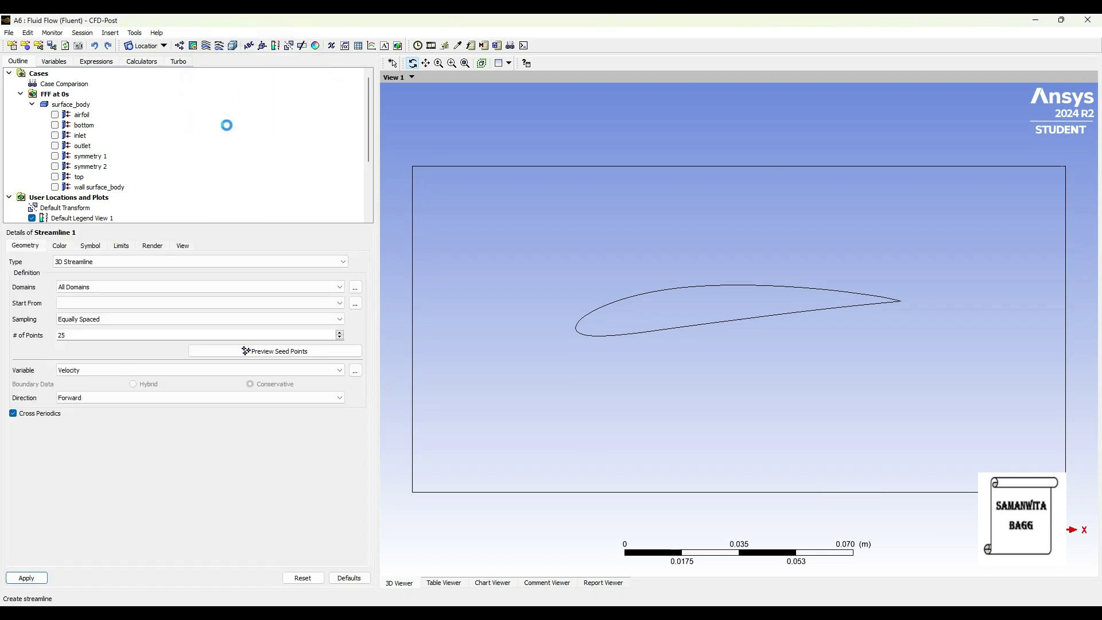
left_click(105, 304)
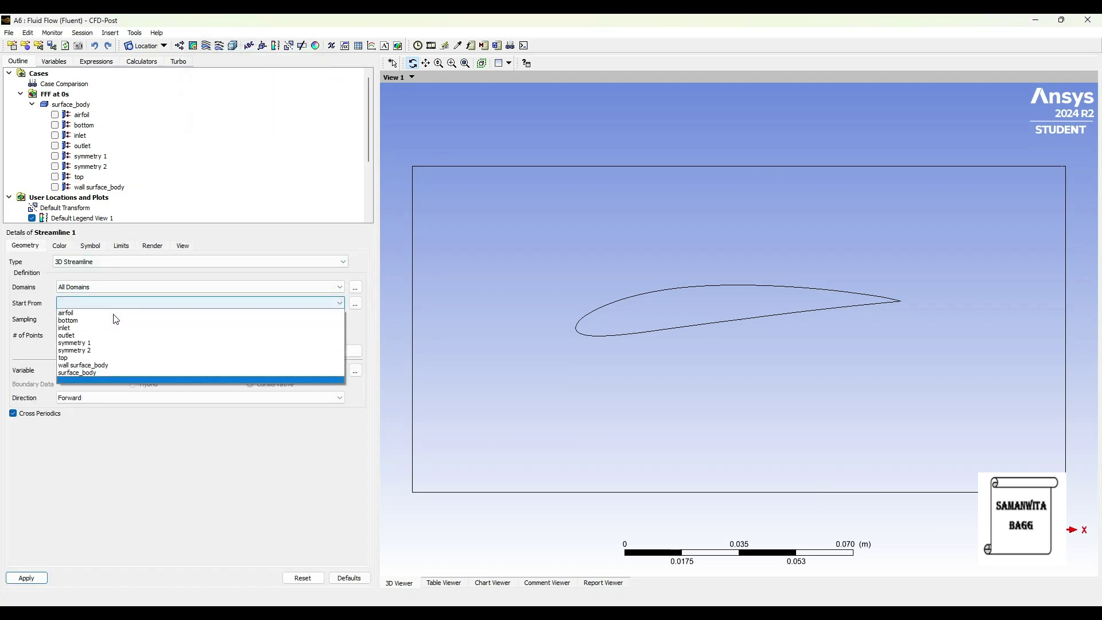
left_click(116, 343)
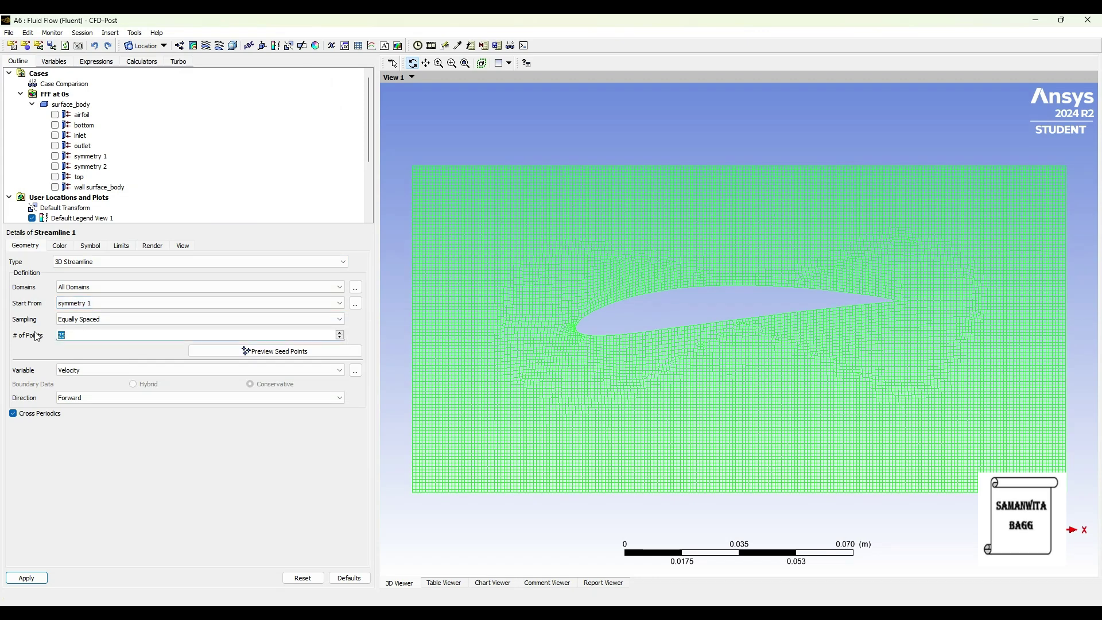
left_click(26, 578)
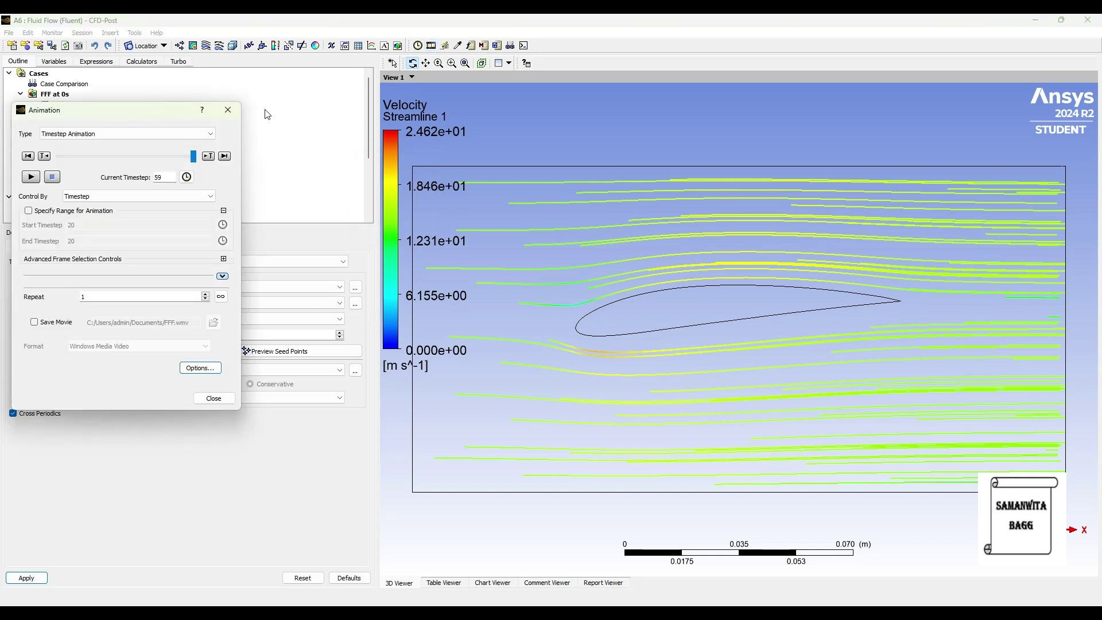
Set up a sweep animation of Streamline 1 with the repeat count set to 3
left_click(122, 133)
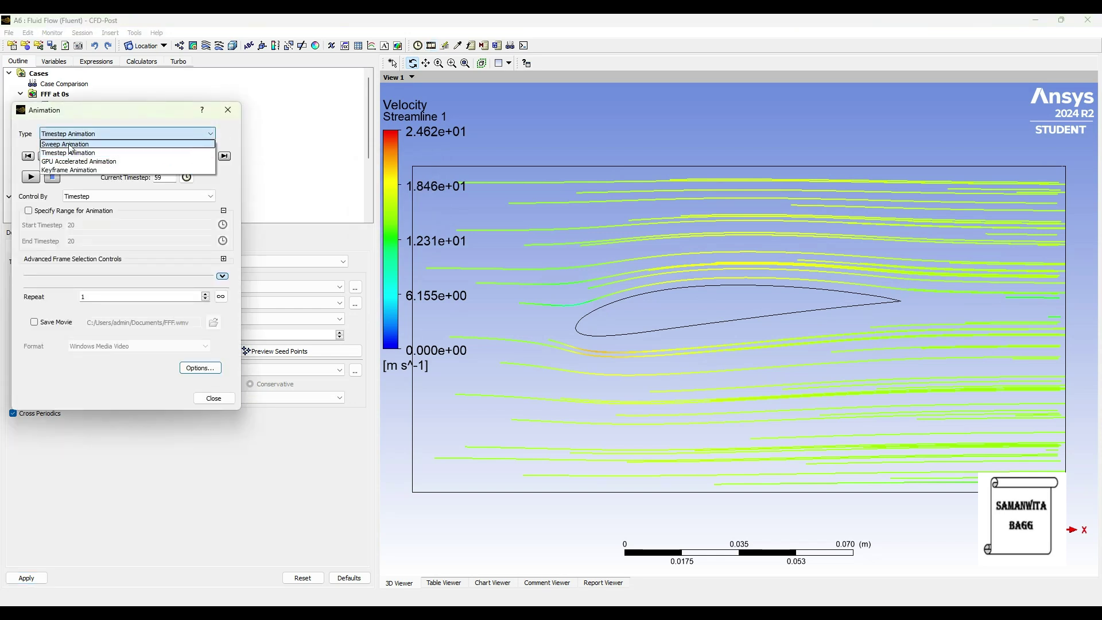
left_click(68, 144)
left_click(56, 167)
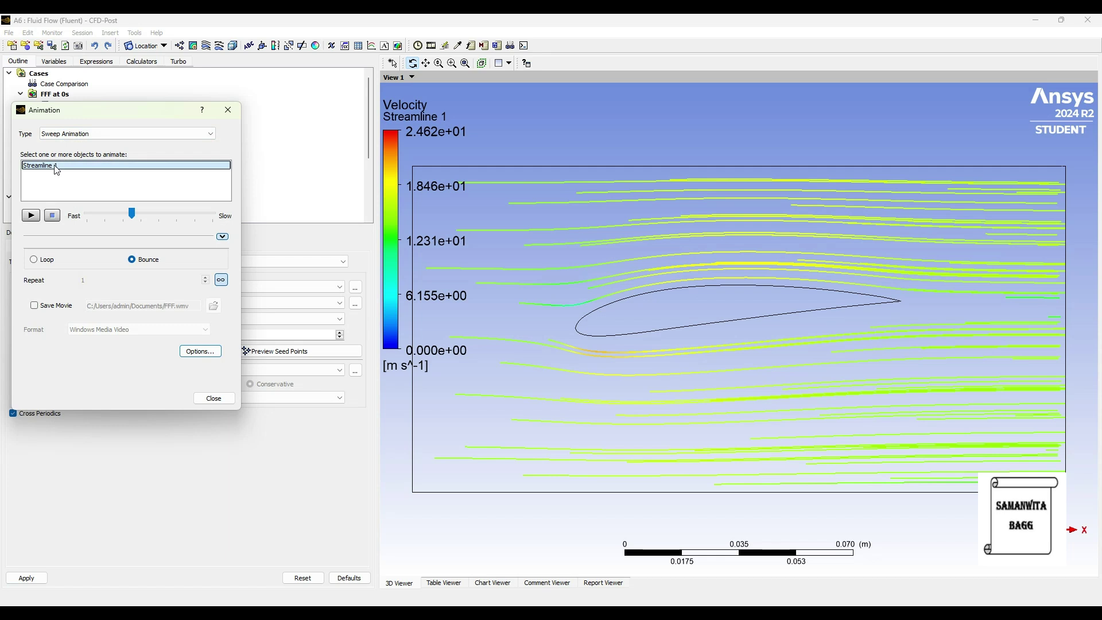
left_click(224, 283)
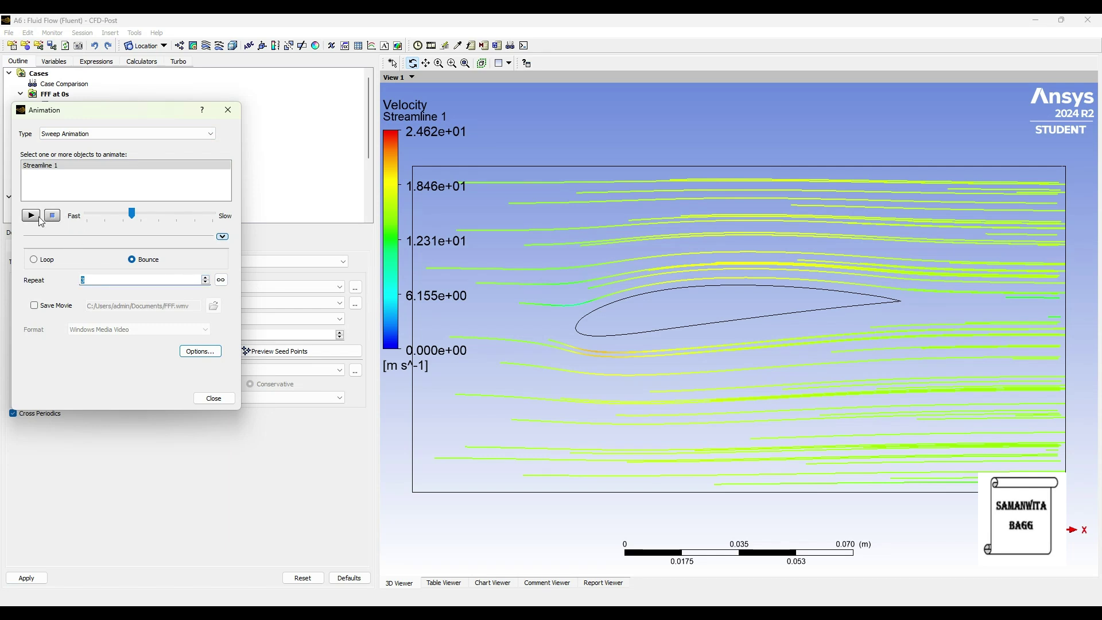
Set the animation symbol size to 0.4, play the streamline animation and close the animation settings
left_click(187, 354)
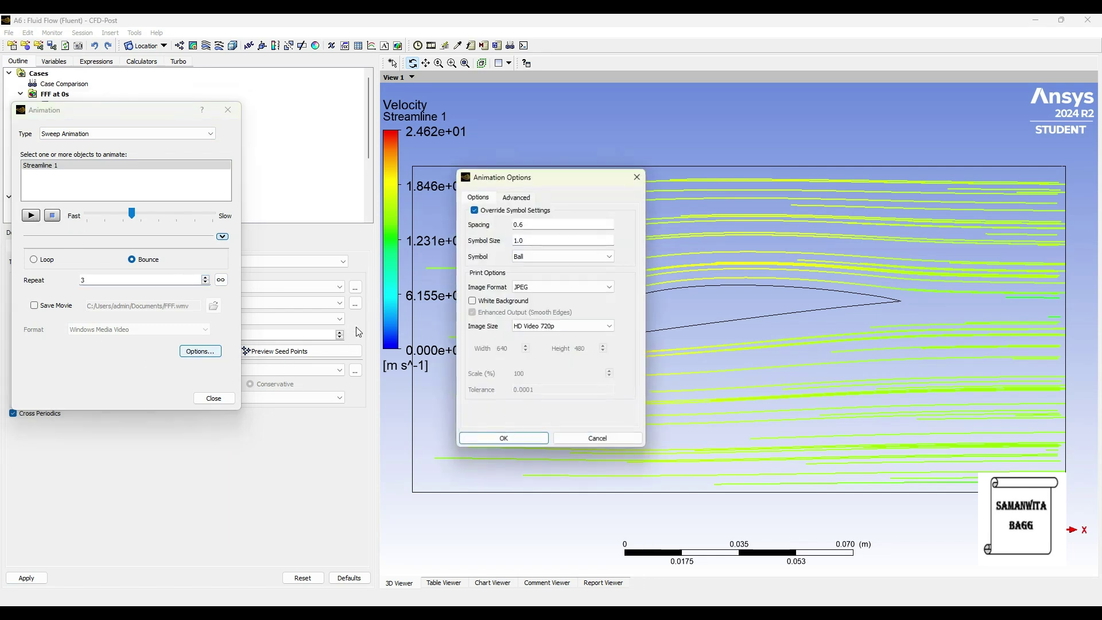
left_click_drag(534, 246, 502, 241)
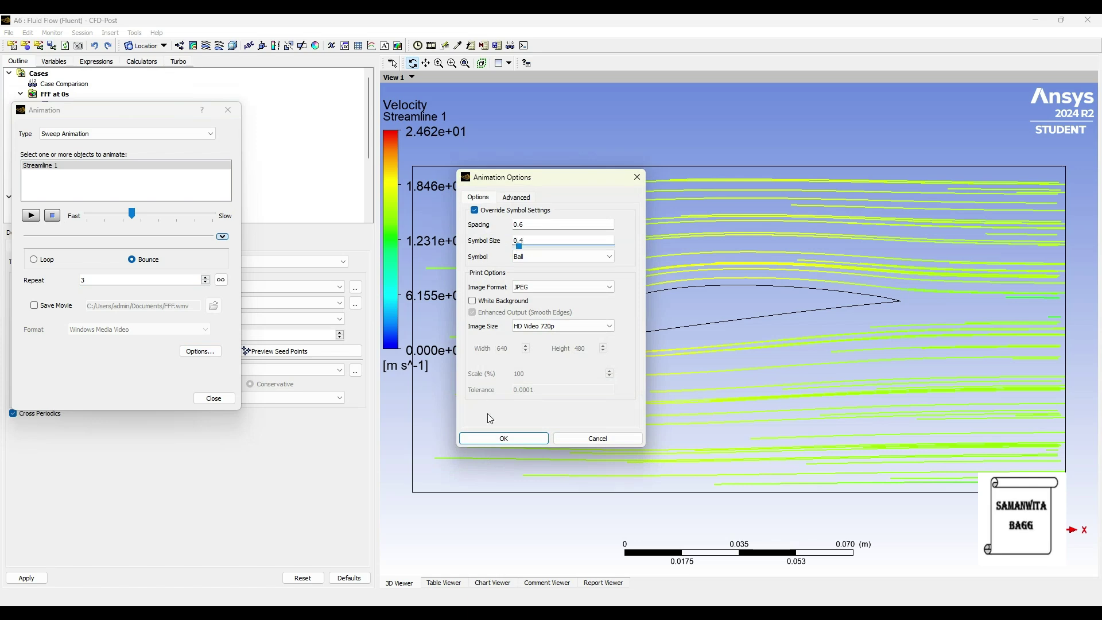
left_click(495, 438)
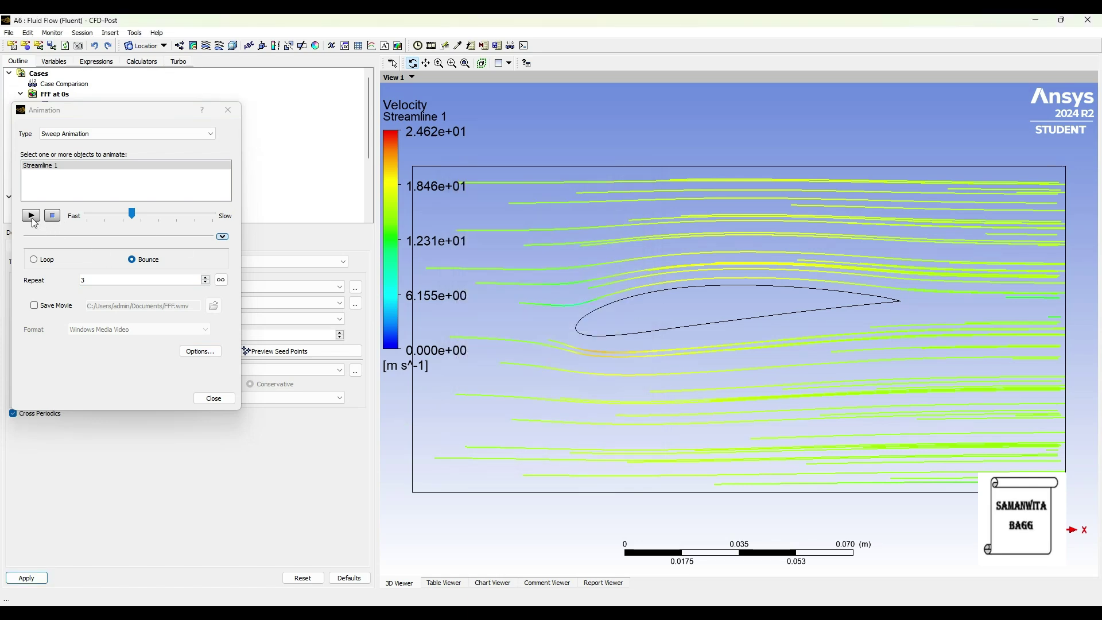
left_click(31, 216)
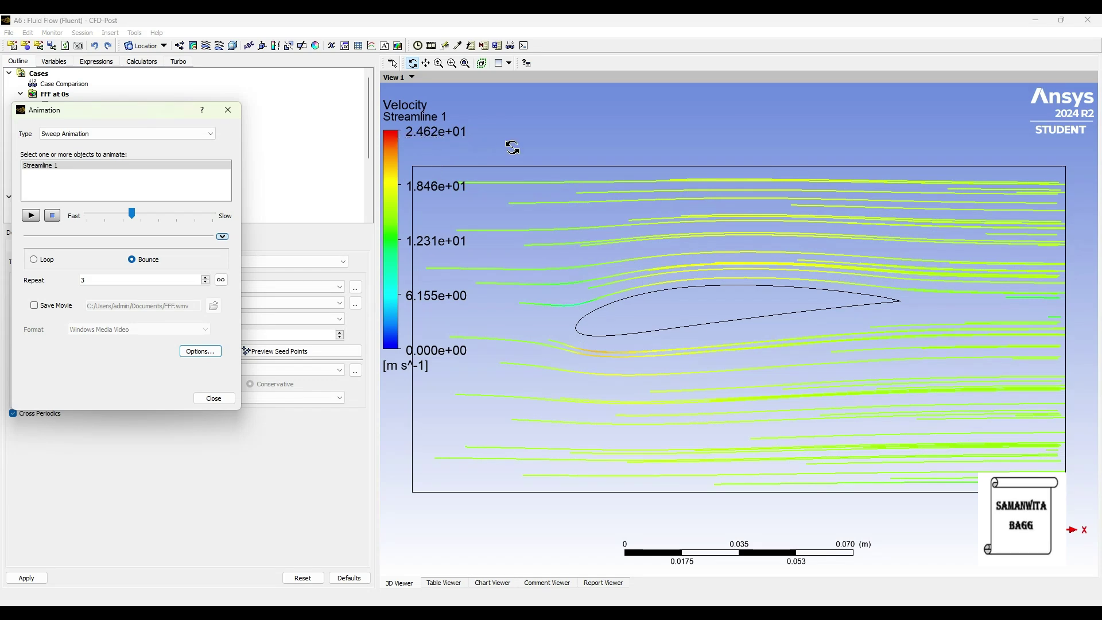
left_click(228, 109)
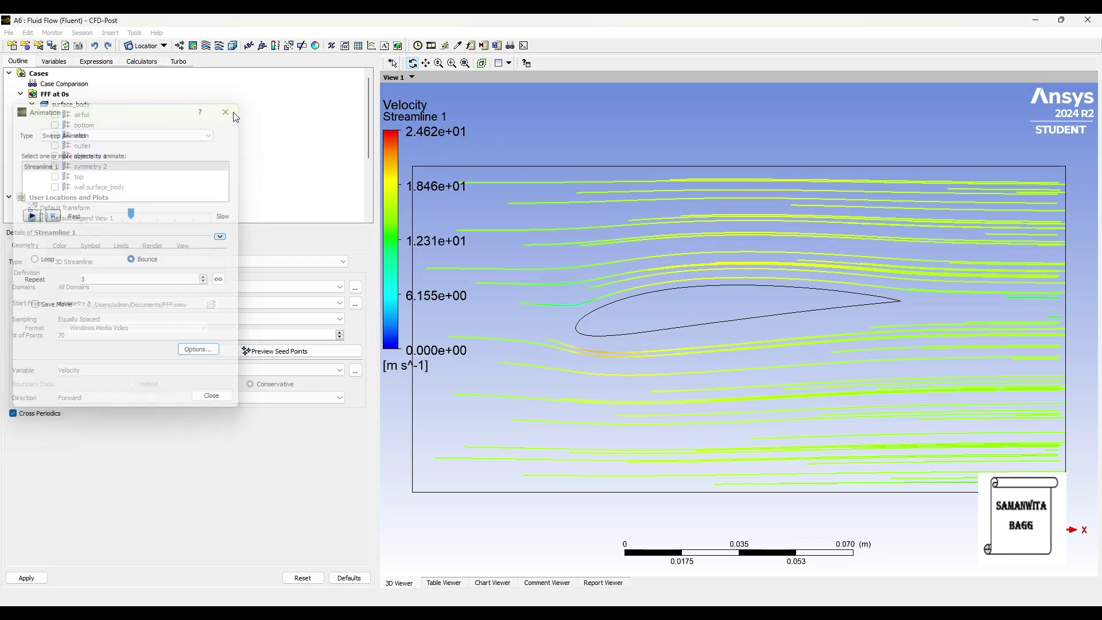
Hide Streamline 1 and set up a pressure contour on symmetry 1 with local range and 110 contours
scroll(65, 165, "down", 1)
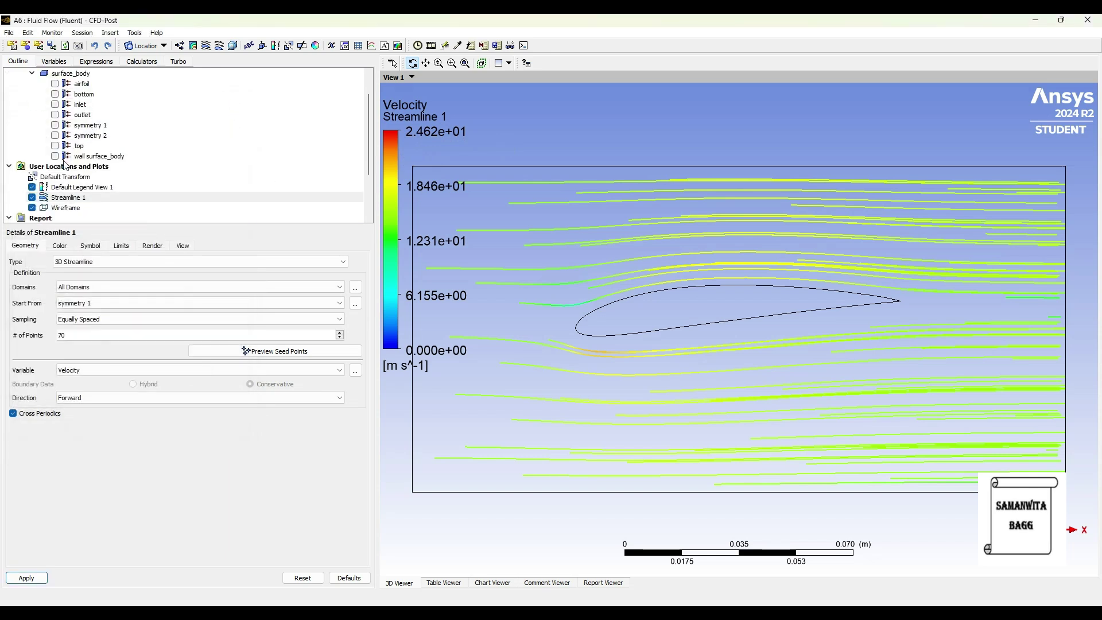
left_click(32, 198)
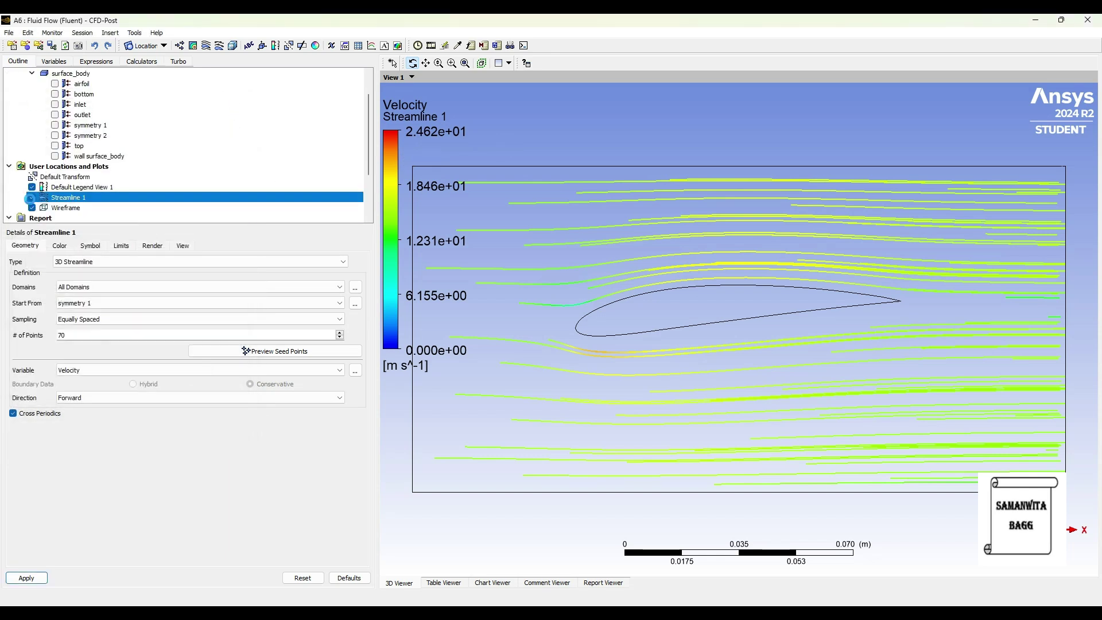
left_click(192, 45)
left_click(217, 94)
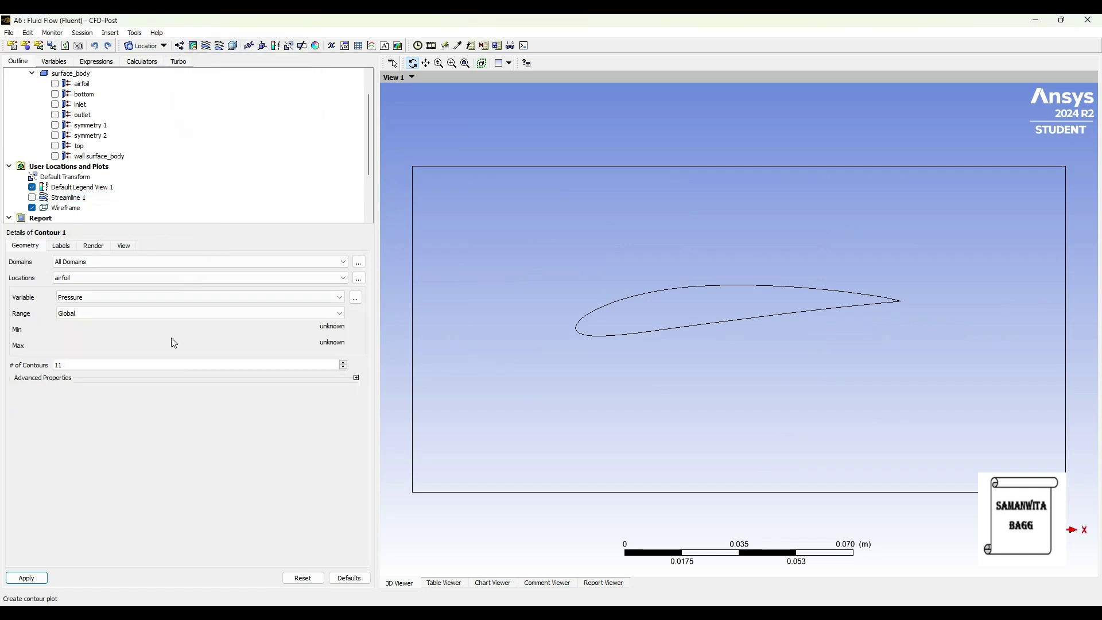
left_click(86, 315)
left_click(70, 328)
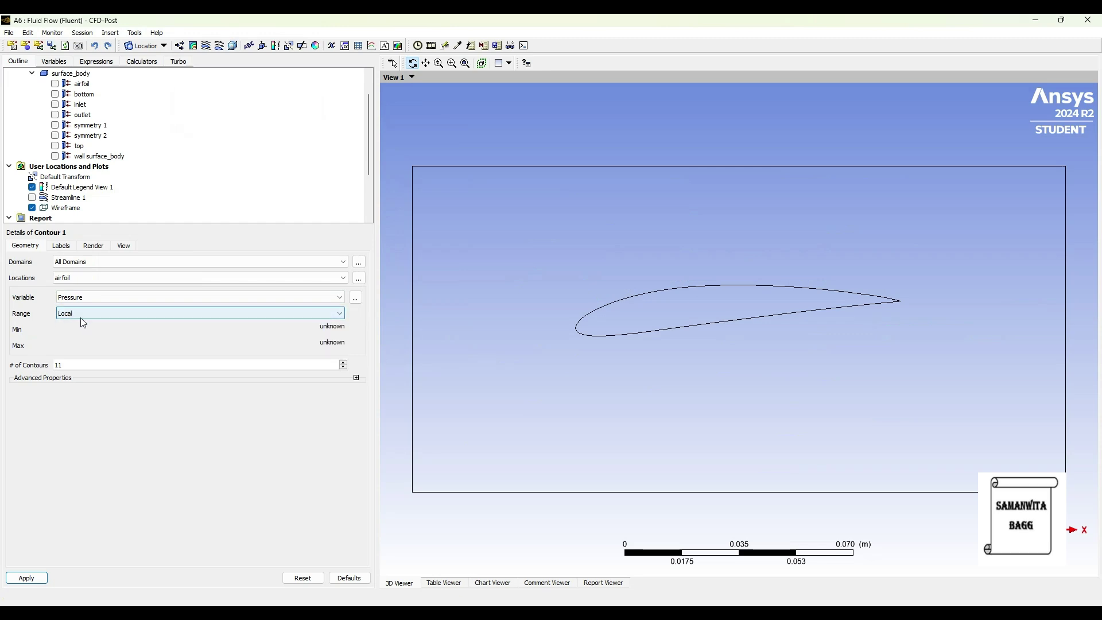
left_click(82, 278)
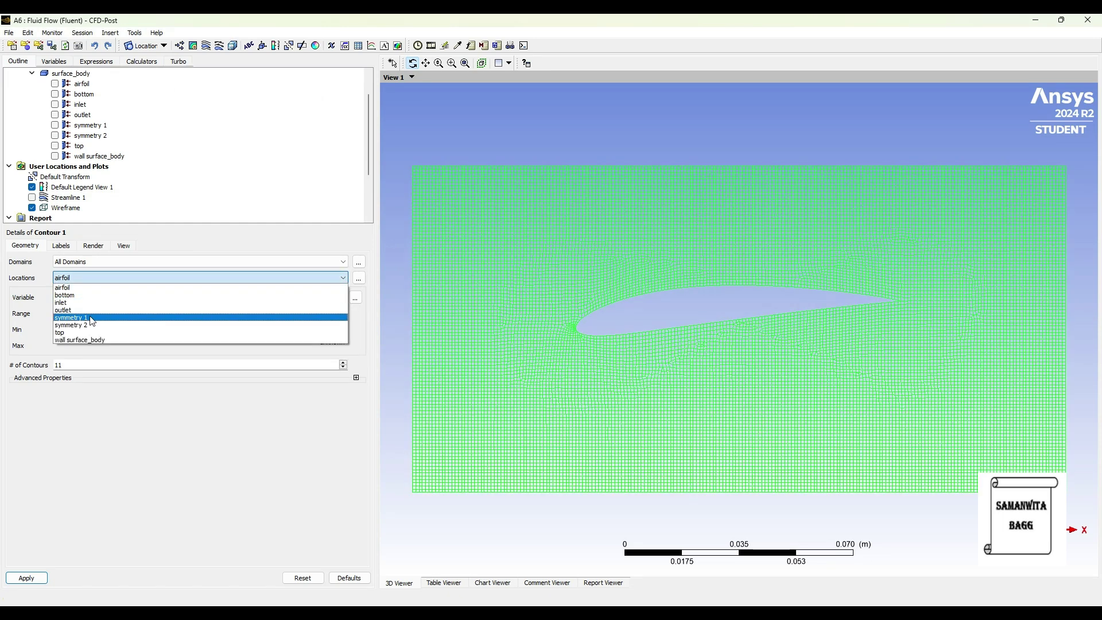
left_click(92, 317)
left_click(71, 366)
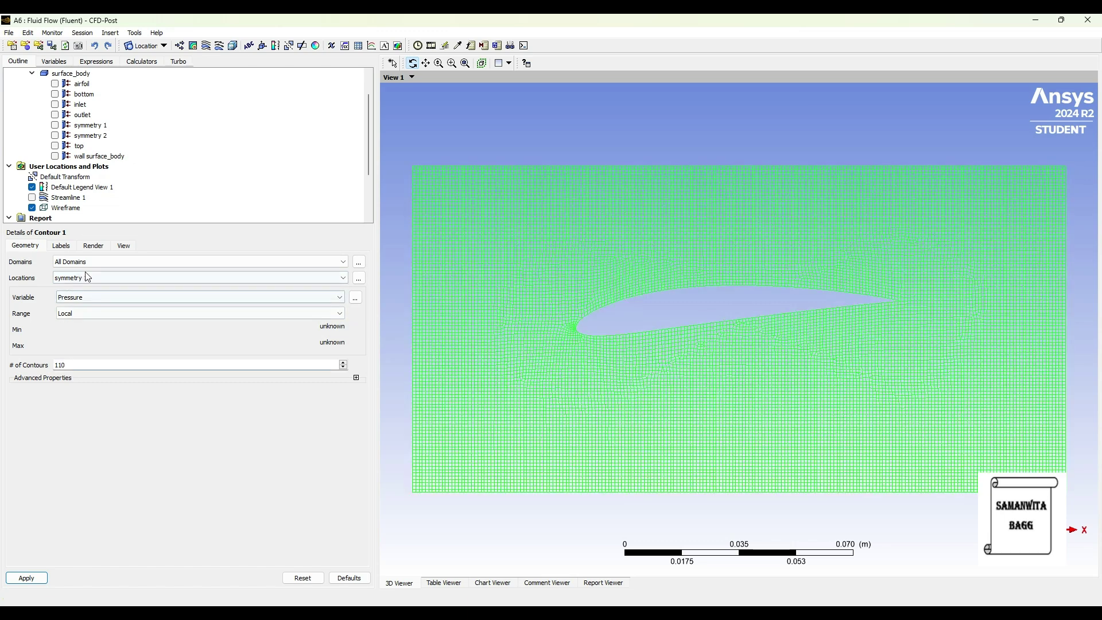
Turn off the contour lines and apply the pressure contour plot
left_click(93, 245)
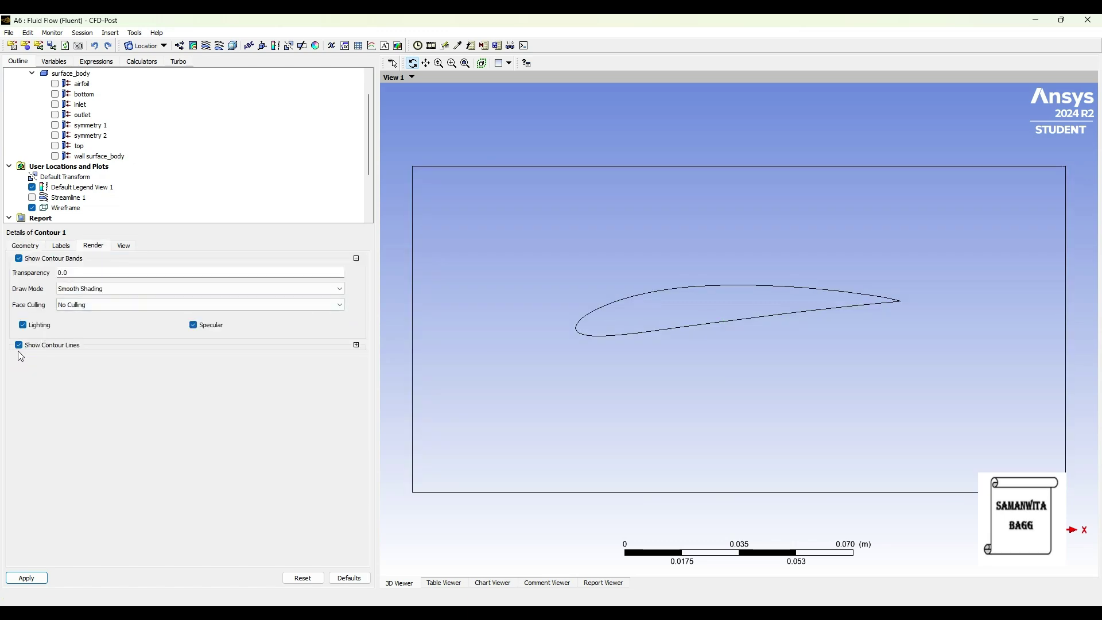
left_click(33, 247)
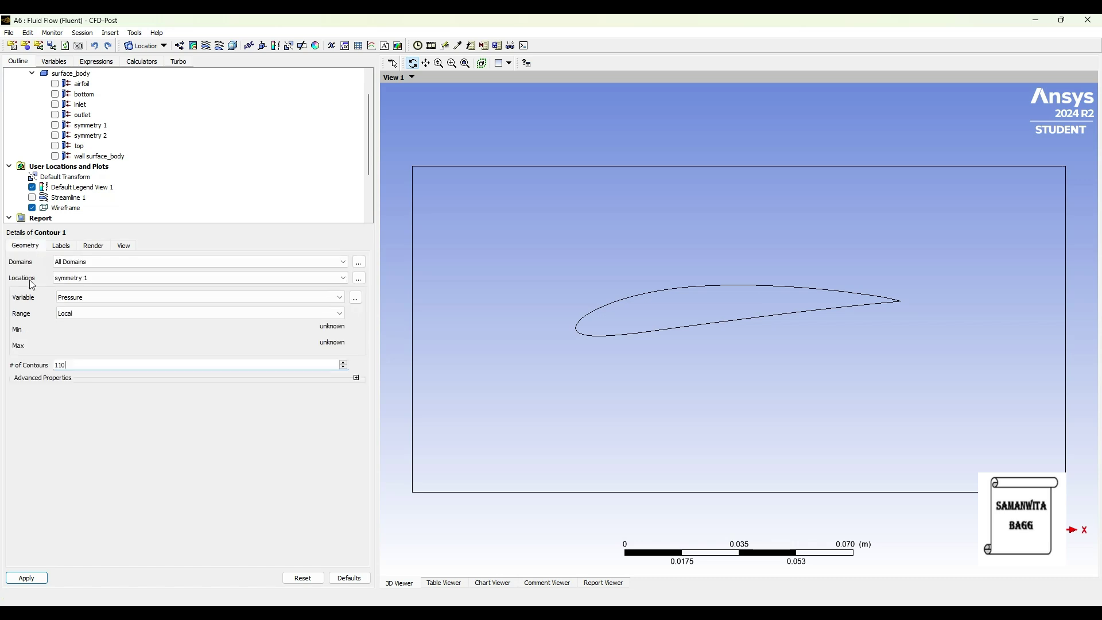
left_click(23, 578)
scroll(686, 397, "down", 3)
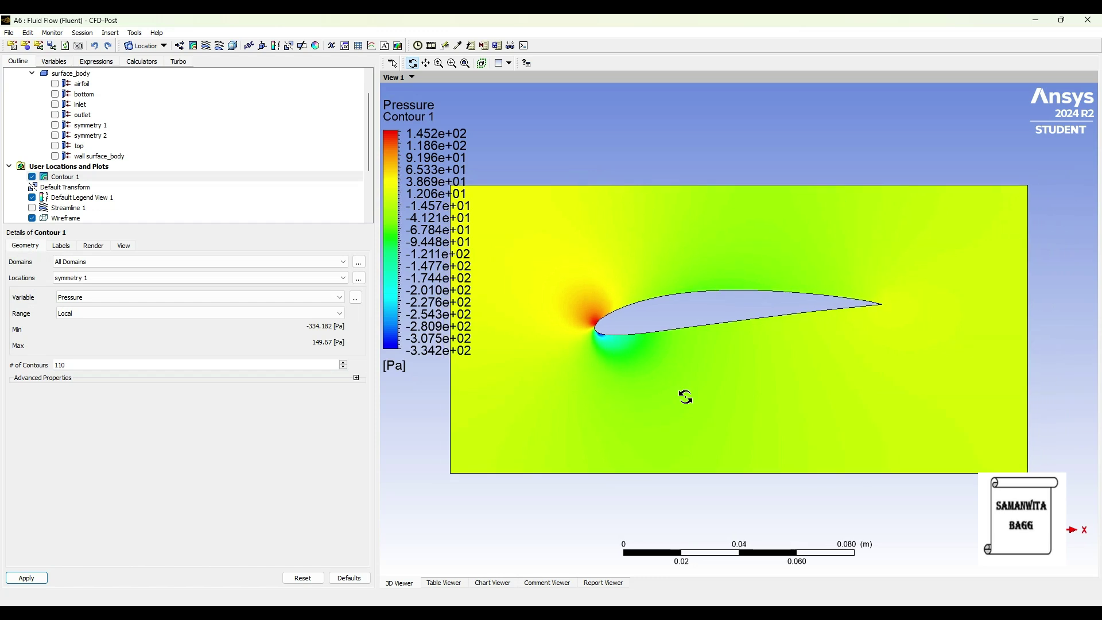
scroll(686, 398, "down", 1)
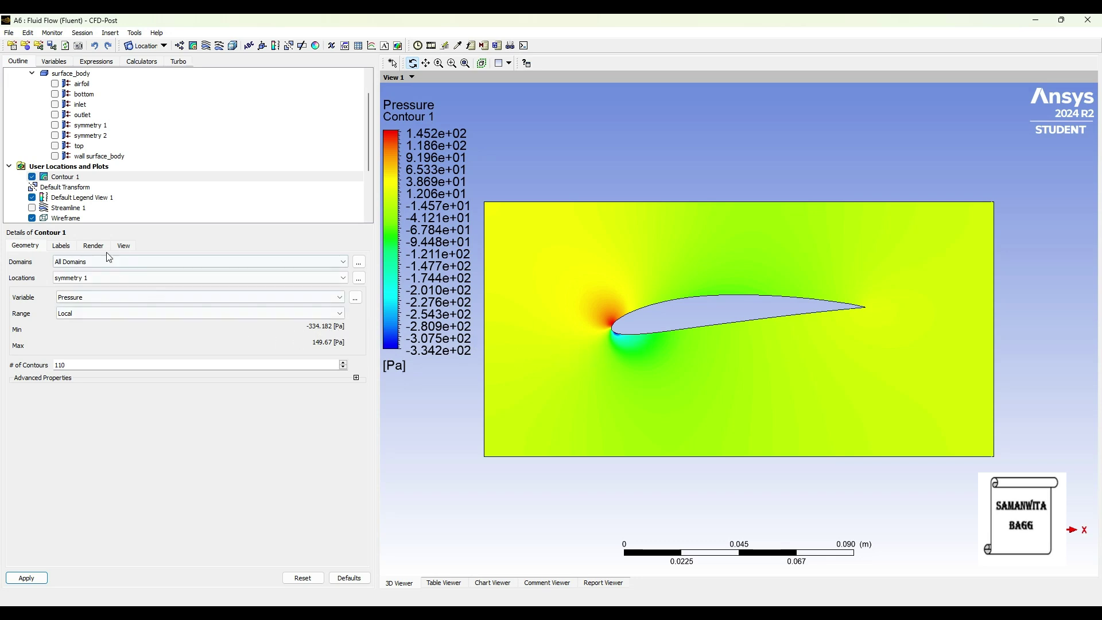
Hide Contour 1 and create a second contour plot located on symmetry 1
left_click(33, 177)
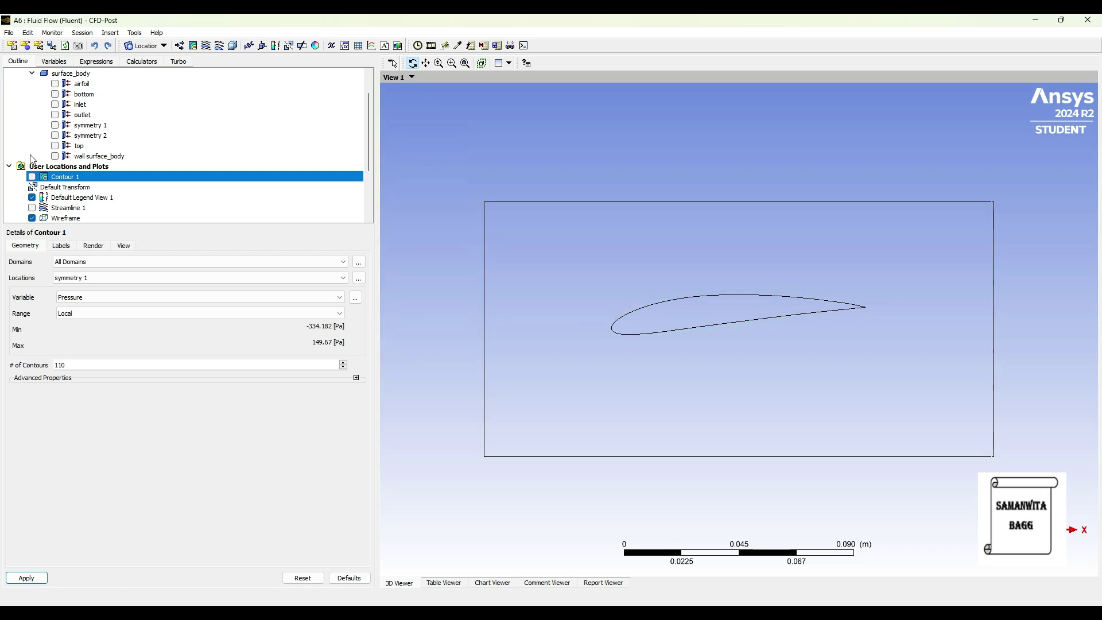
left_click(193, 45)
left_click(216, 93)
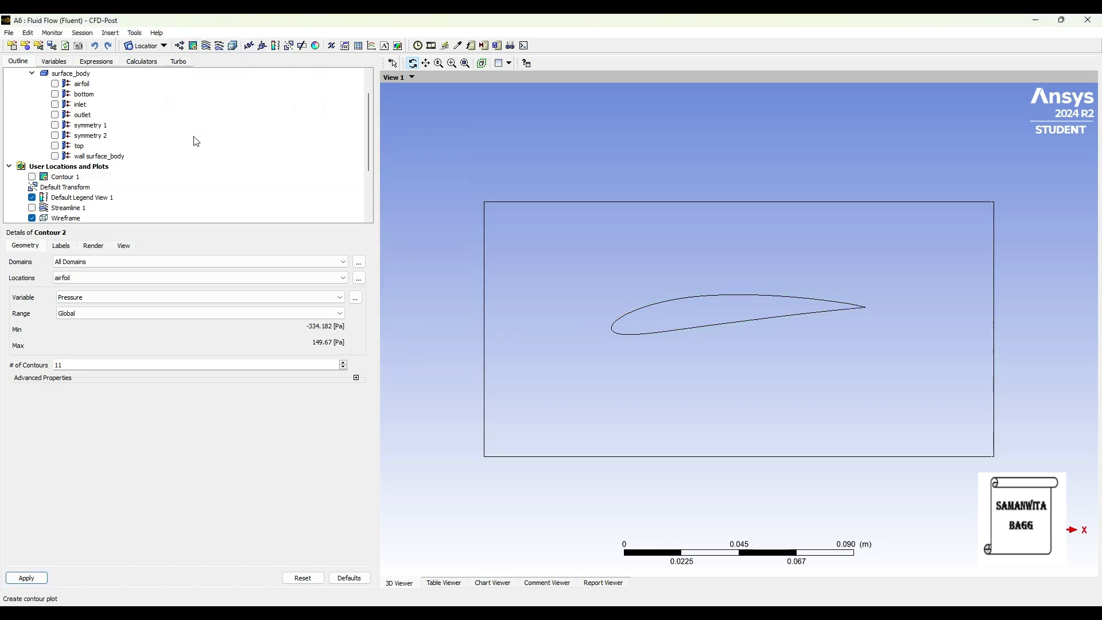
left_click(87, 280)
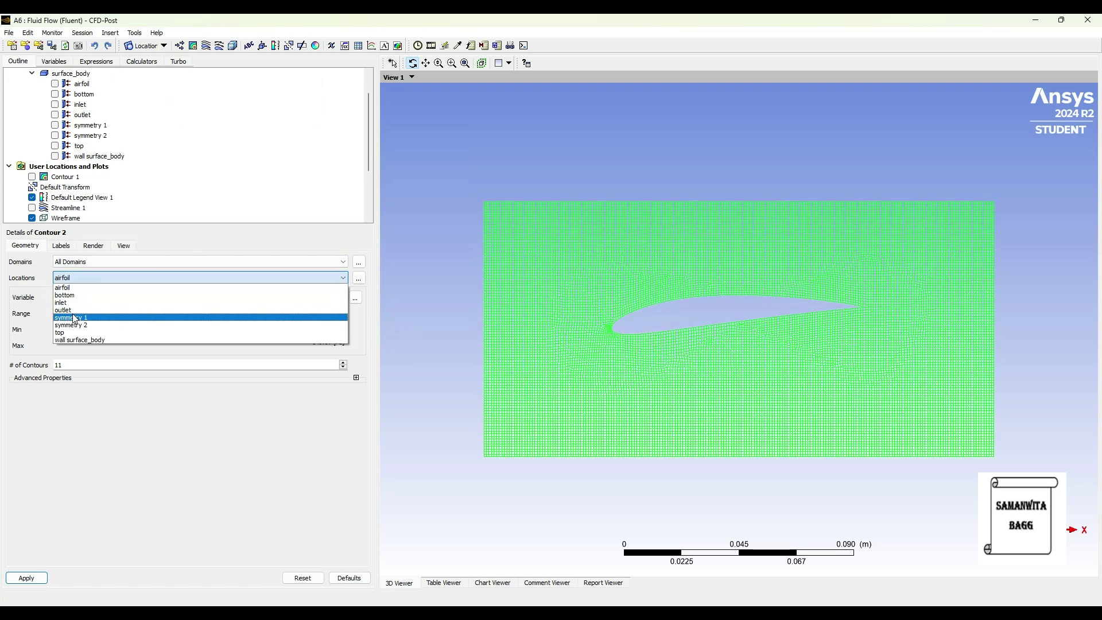
left_click(84, 299)
Set the new contour's variable to Velocity with local range and 110 contours
left_click(82, 297)
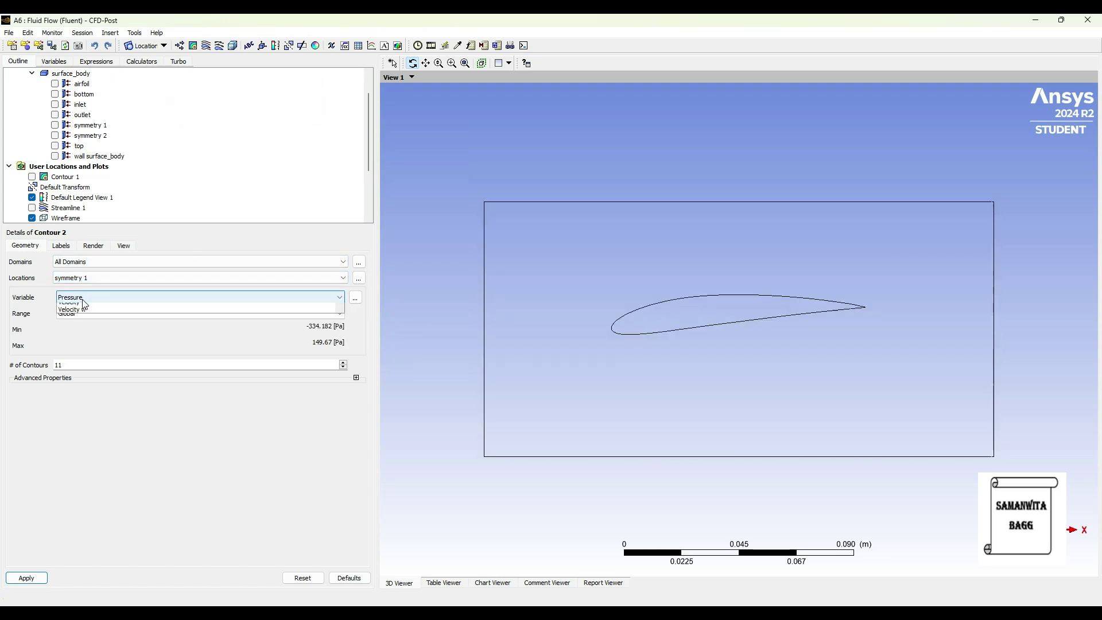
left_click(96, 352)
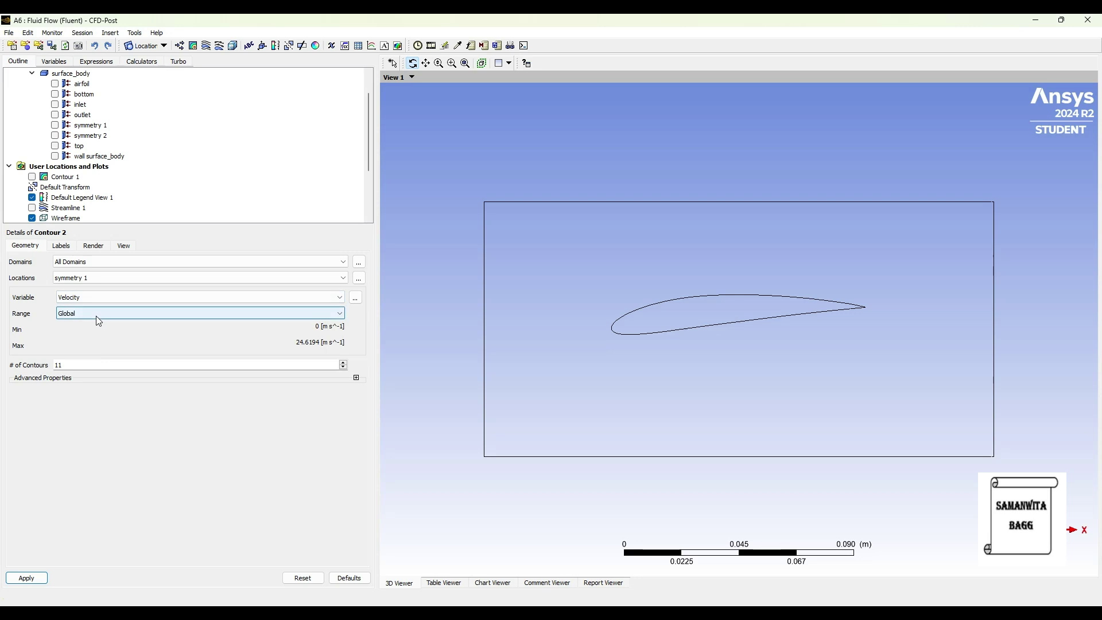
left_click(95, 316)
left_click(85, 334)
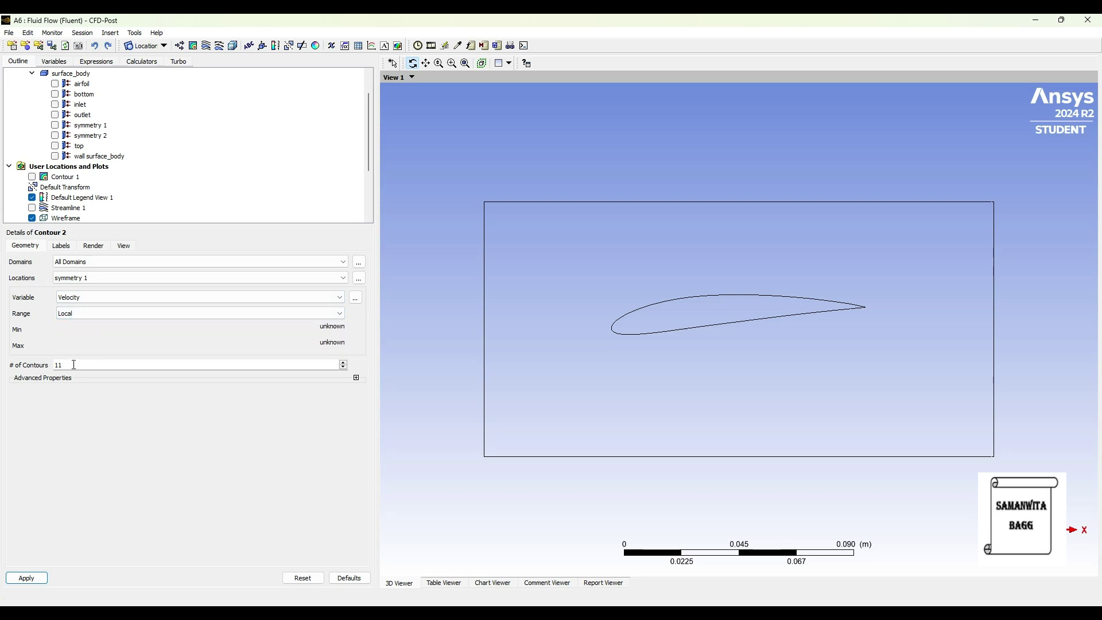
Turn off the contour lines for Contour 2 and apply the velocity contour plot
left_click(93, 245)
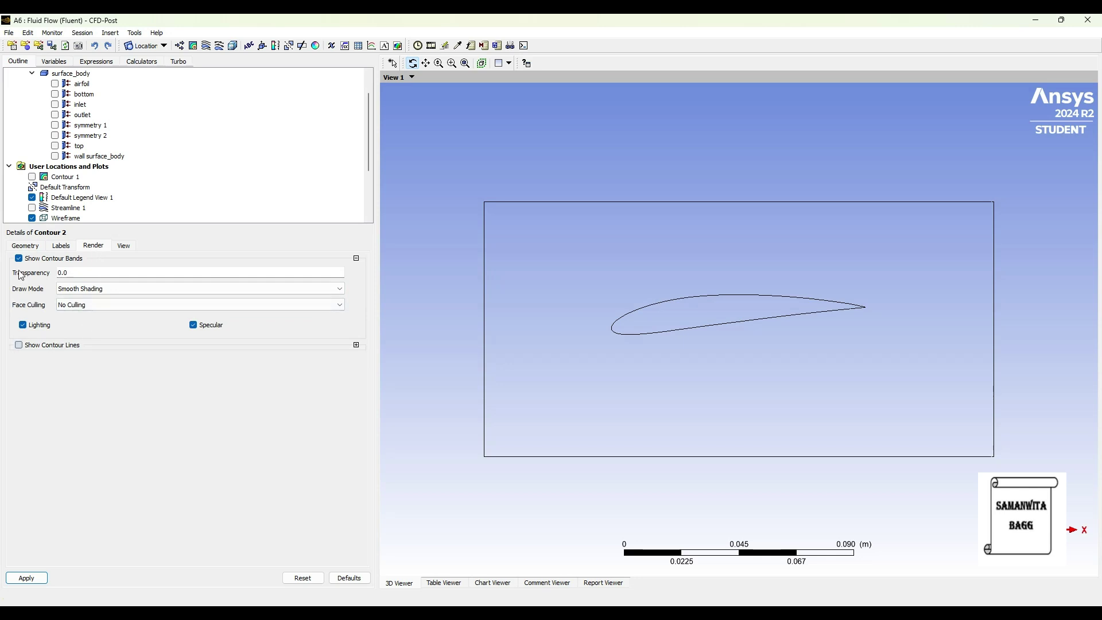
left_click(24, 246)
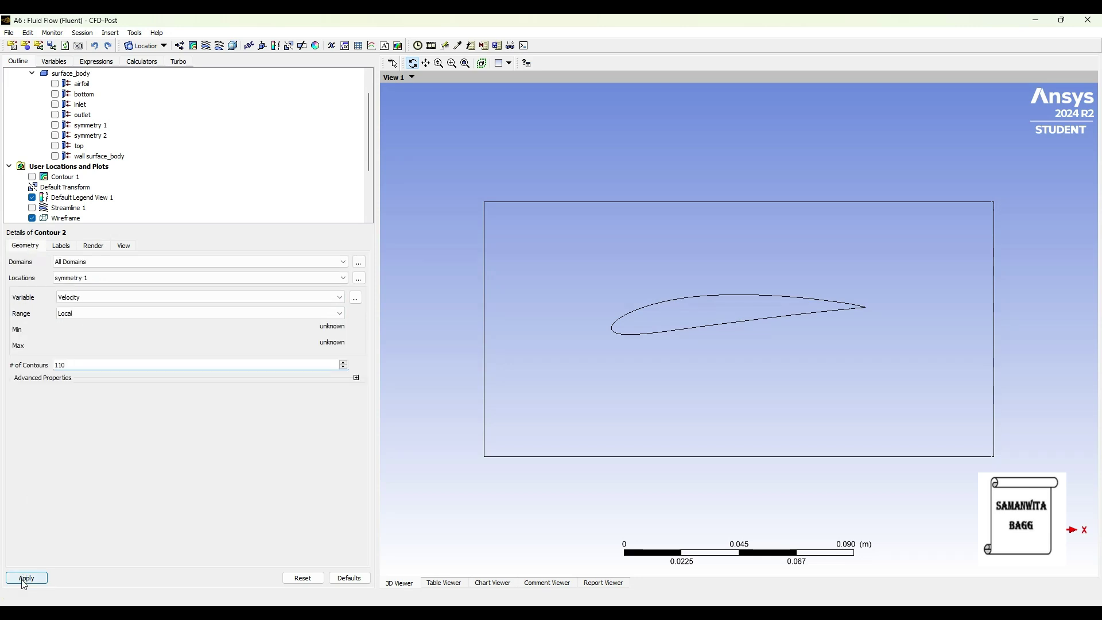
left_click(26, 578)
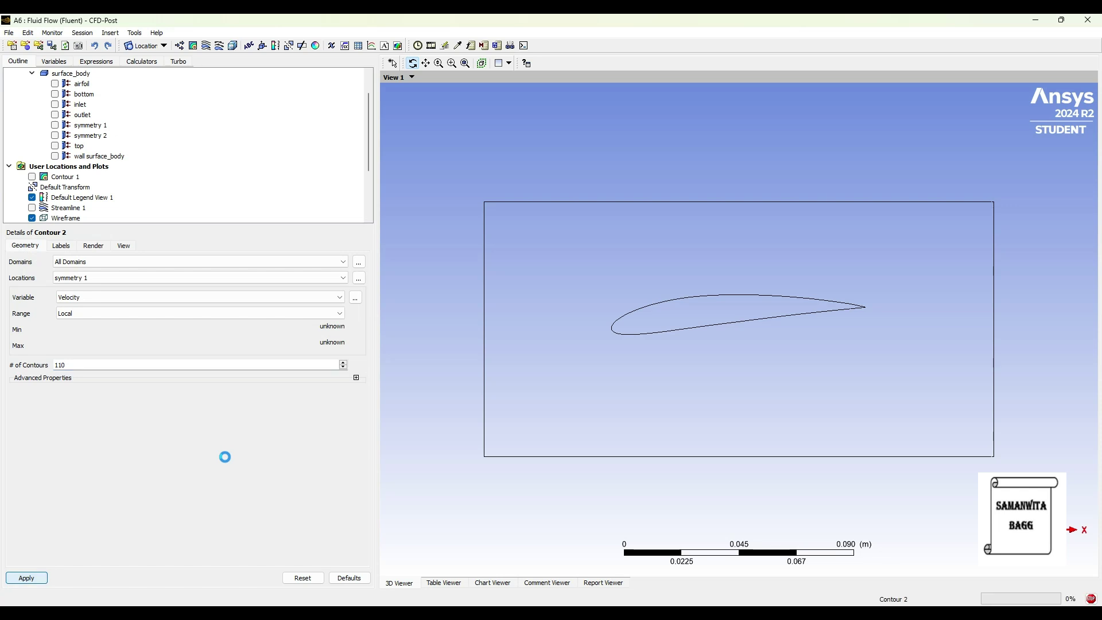